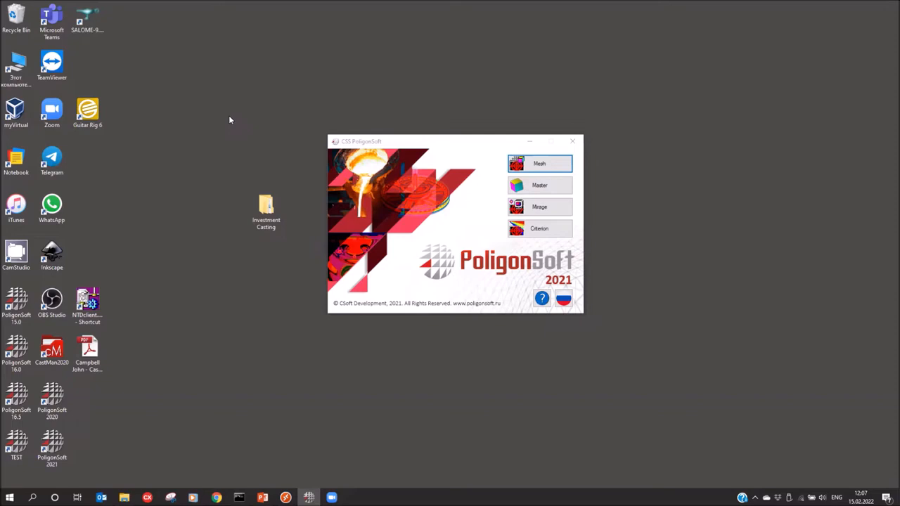
Start SALOME 9.3.0 from the Mesh button in the PoligonSoft 2021 launcher
drag(412, 145, 419, 150)
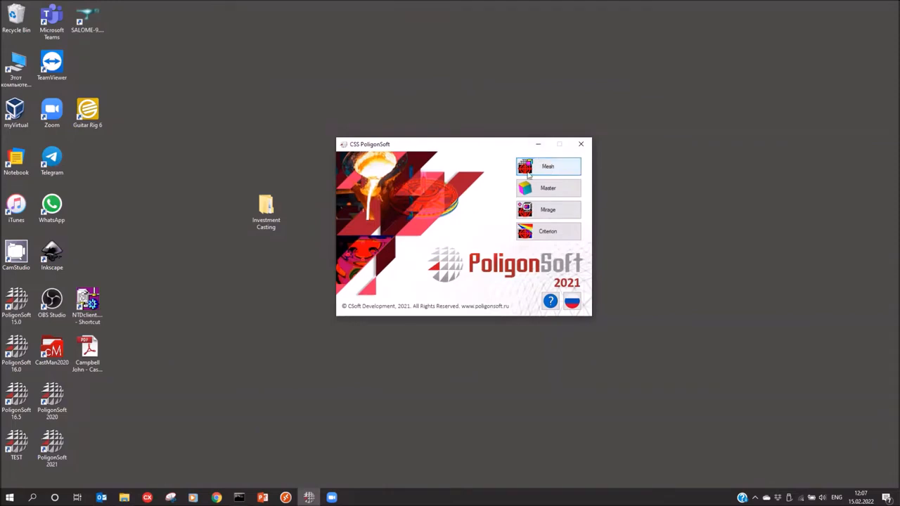
click(552, 172)
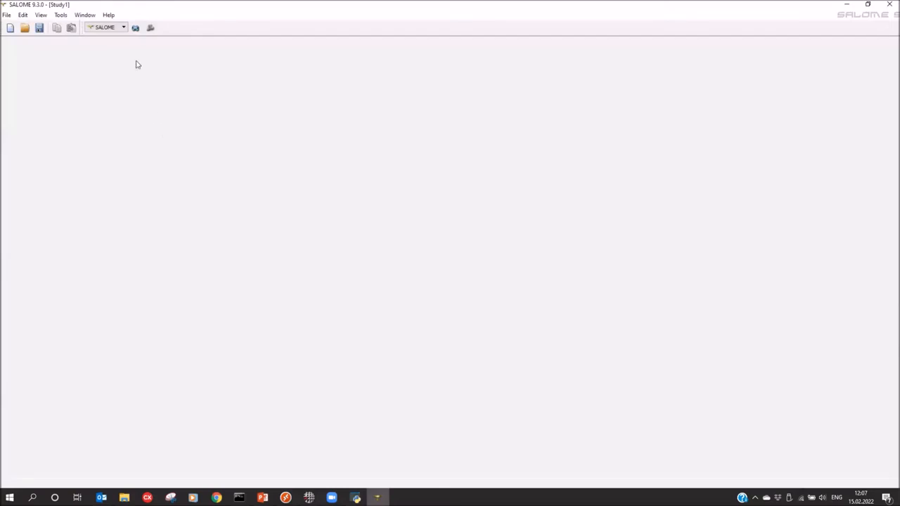
Import Desktop\Investment Casting\Model\Model.stp in Geometry without unit conversion, and accept partition creation
click(135, 30)
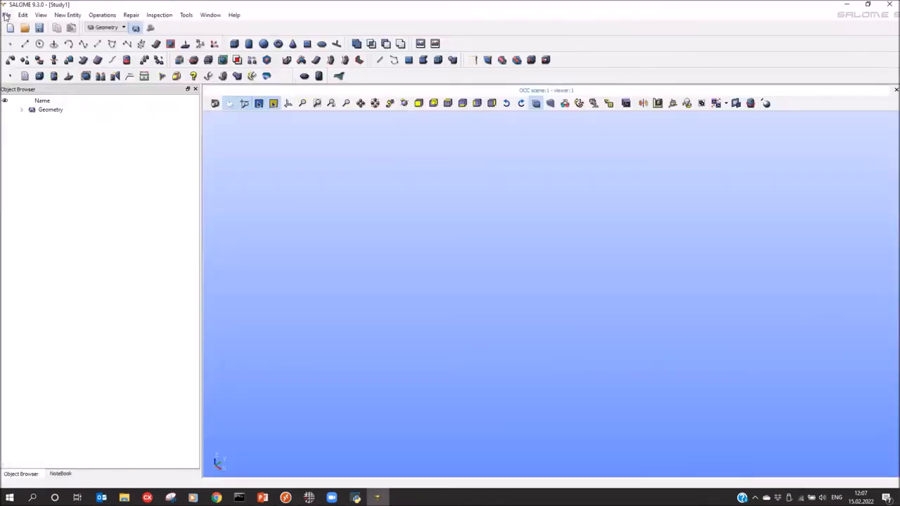
click(6, 15)
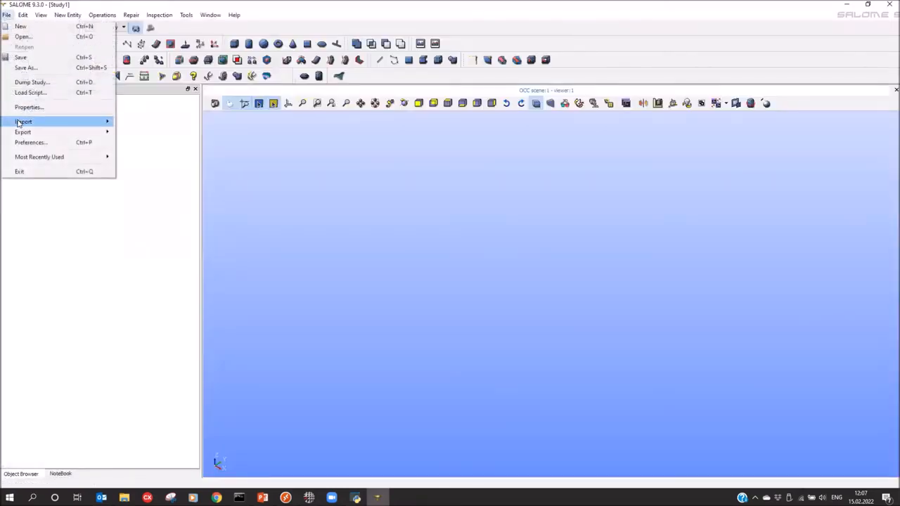
mouse_move(43, 122)
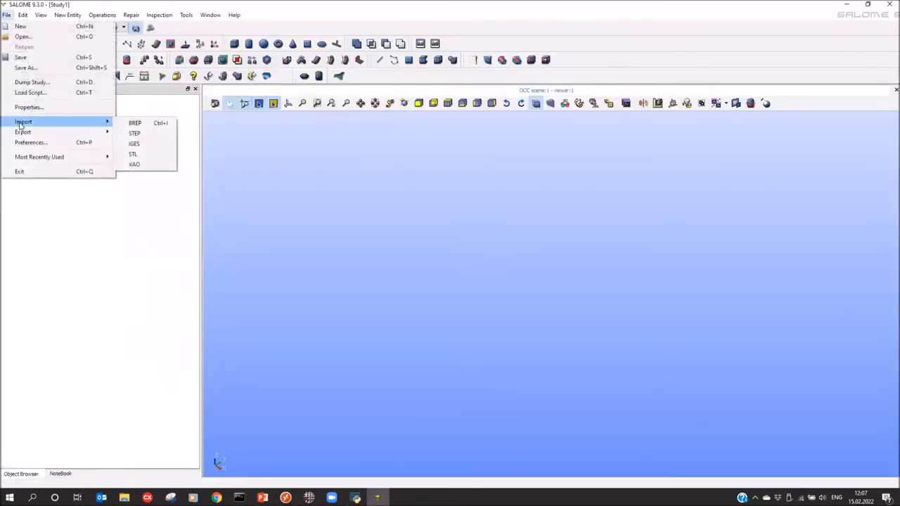
click(135, 133)
scroll(348, 232, down, 3)
click(332, 245)
double_click(434, 188)
double_click(432, 188)
click(435, 188)
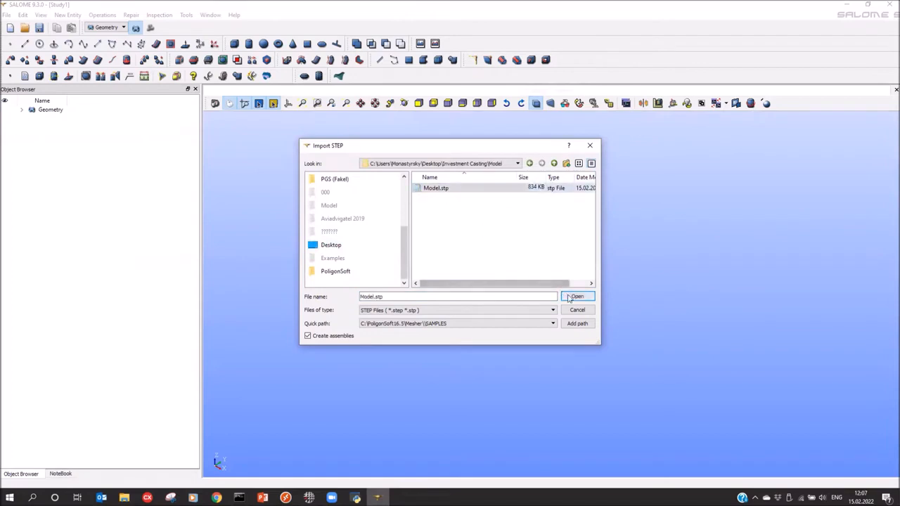
click(571, 297)
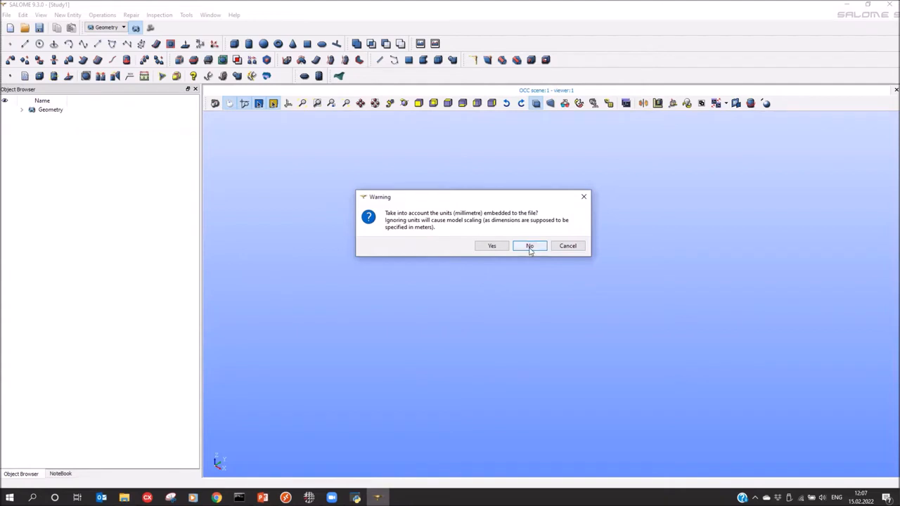
click(530, 246)
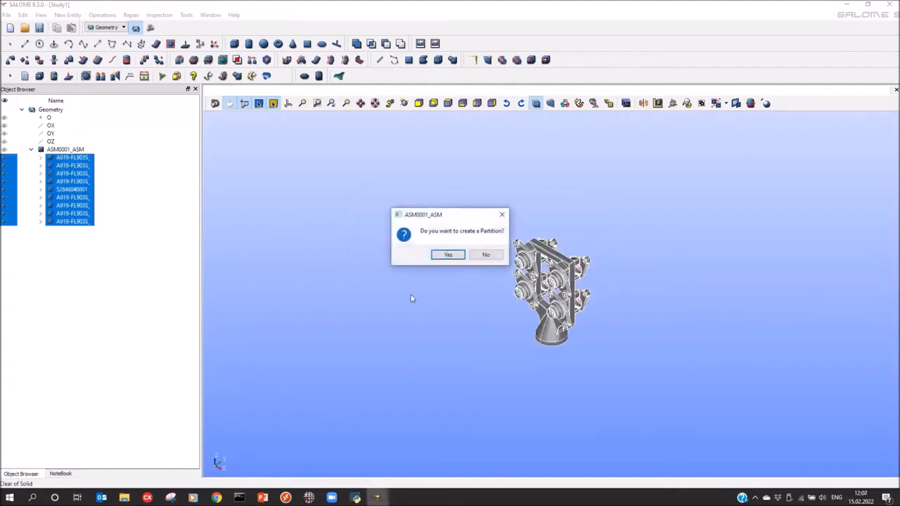
click(453, 255)
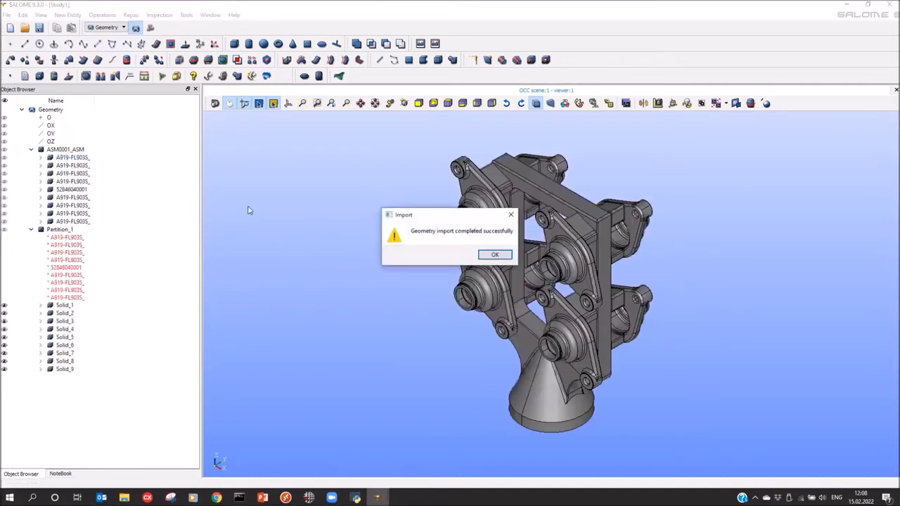
Dismiss the import message and select the pouring cup at the top of the cluster
click(493, 254)
drag(546, 276, 450, 332)
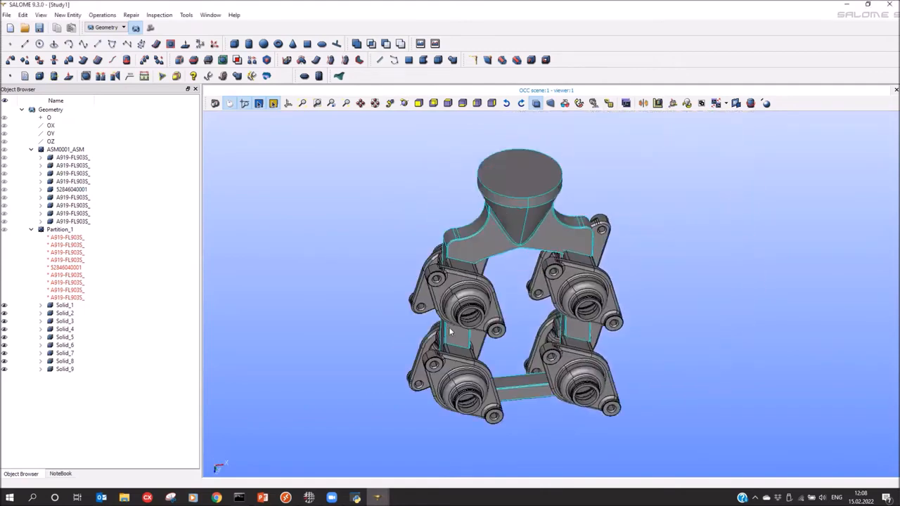
click(528, 226)
drag(522, 221, 512, 218)
Rename Solid_5 to DS and switch to the Mesh module
right_click(67, 338)
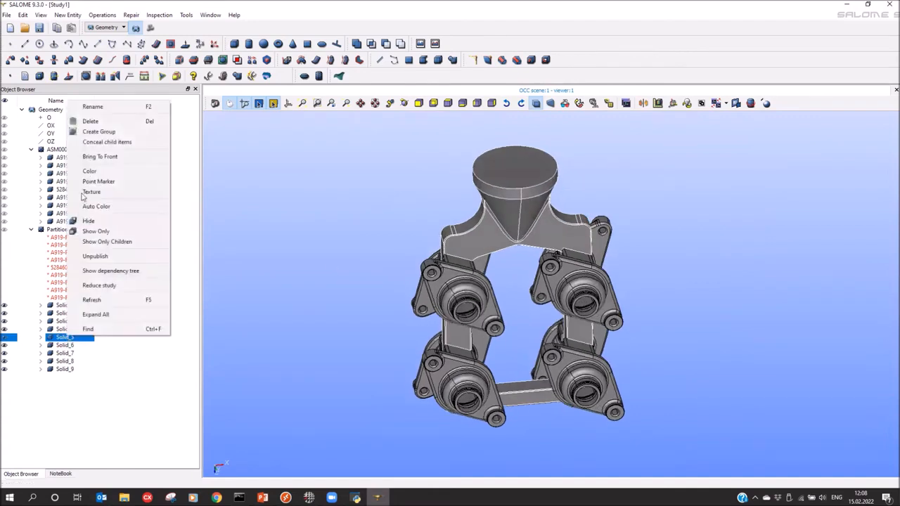
click(94, 106)
text(DS)
key(Return)
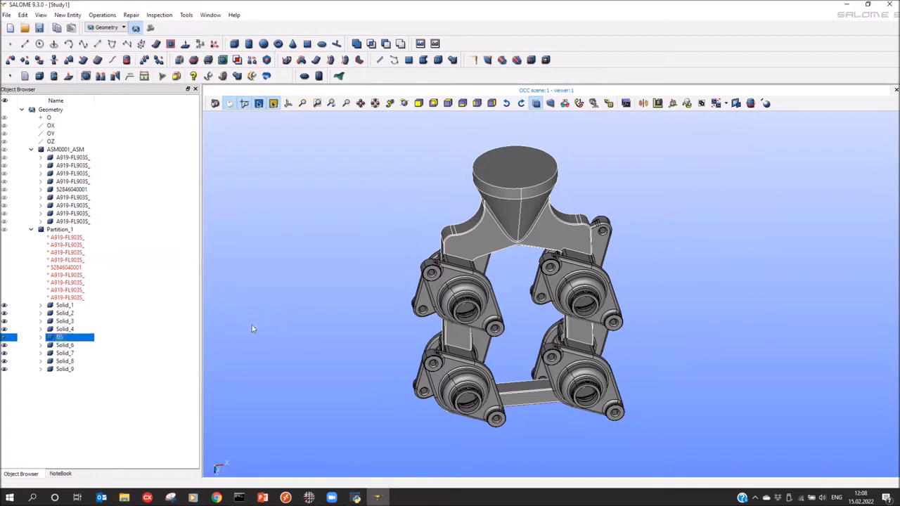
click(150, 28)
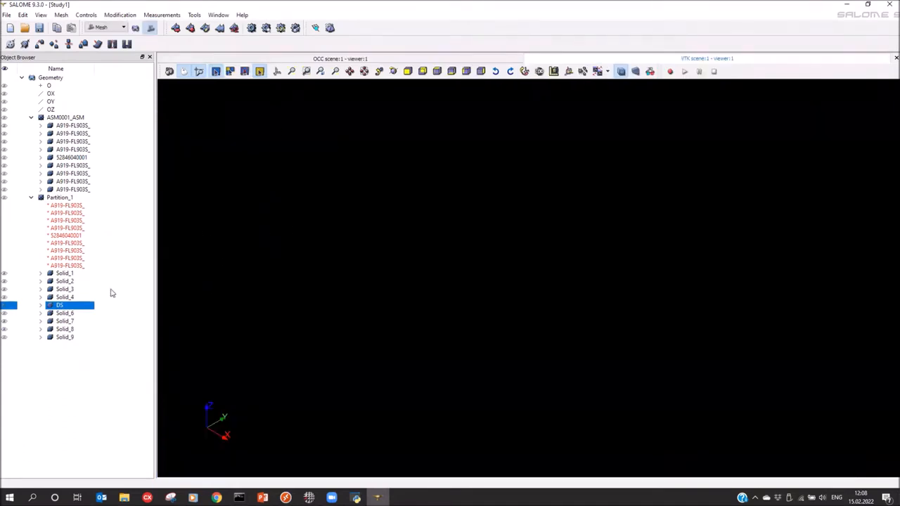
Start a new mesh on Partition_1 using the NETGEN 1D-2D algorithm
click(52, 199)
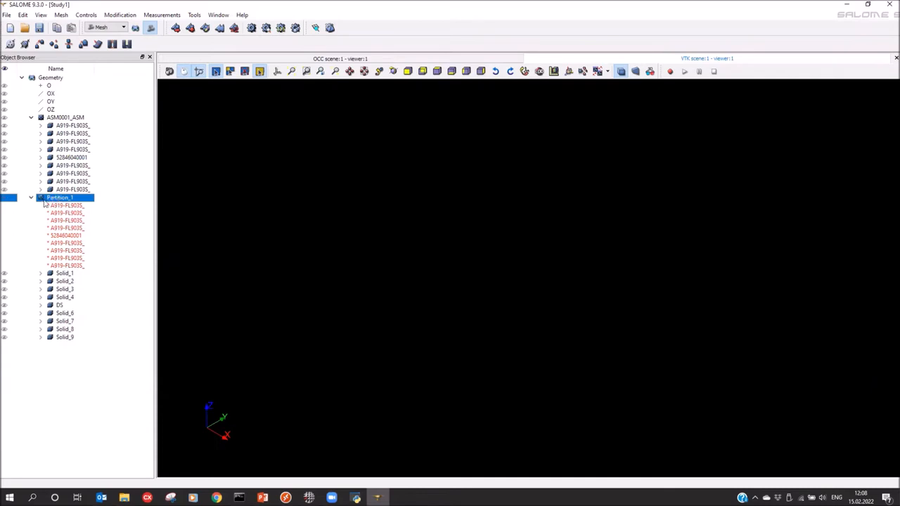
click(175, 27)
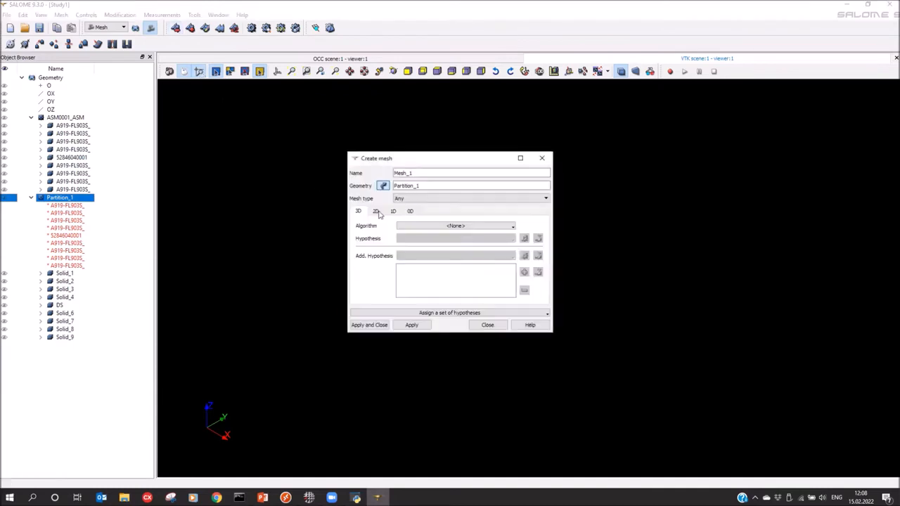
click(375, 211)
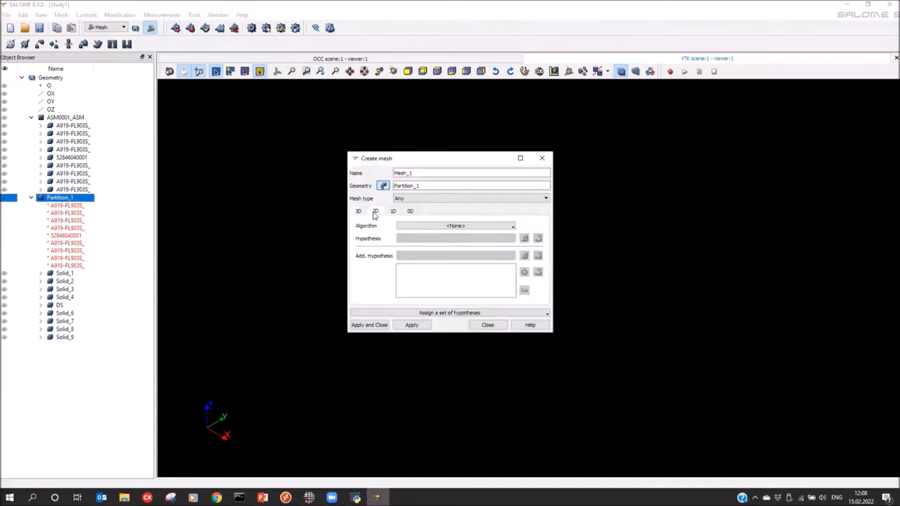
click(436, 226)
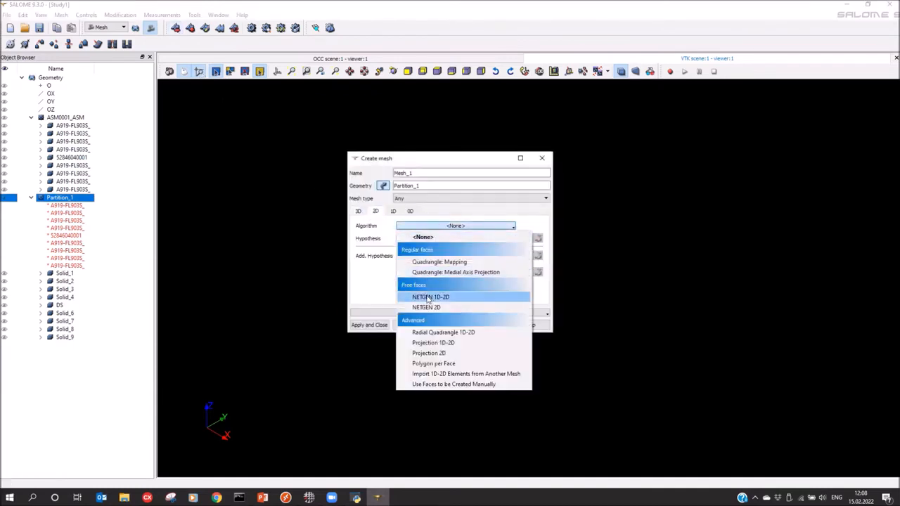
click(436, 297)
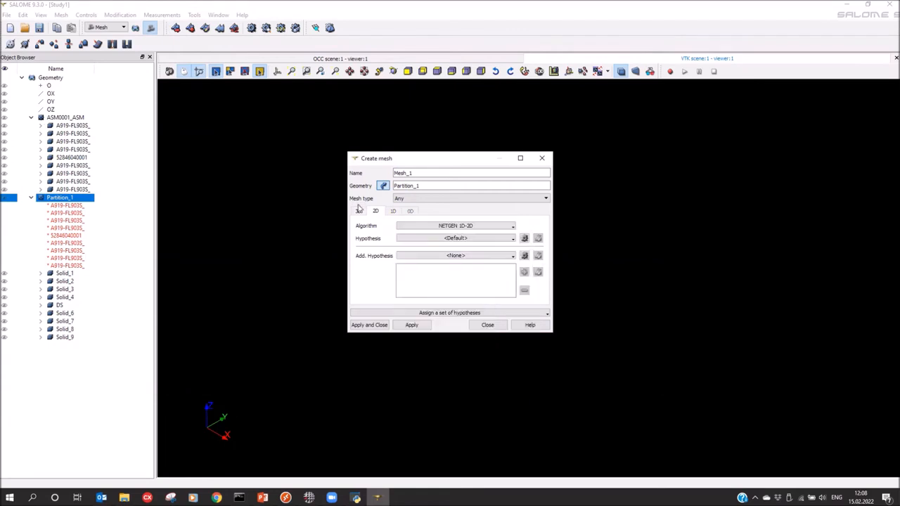
Add a NETGEN 2D Parameters hypothesis with max size 6 and min size 1, creating Mesh_1
click(524, 237)
click(632, 248)
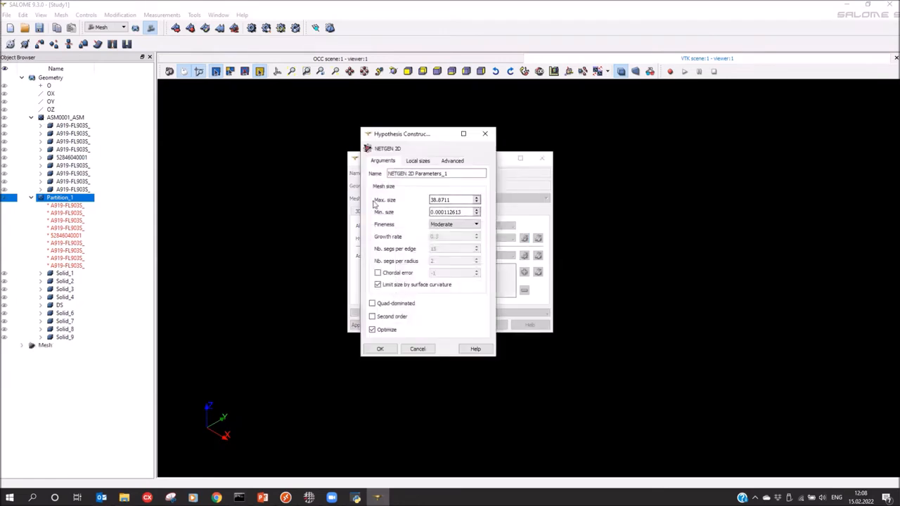
drag(453, 201, 363, 202)
text(6)
drag(464, 212, 380, 219)
text(1)
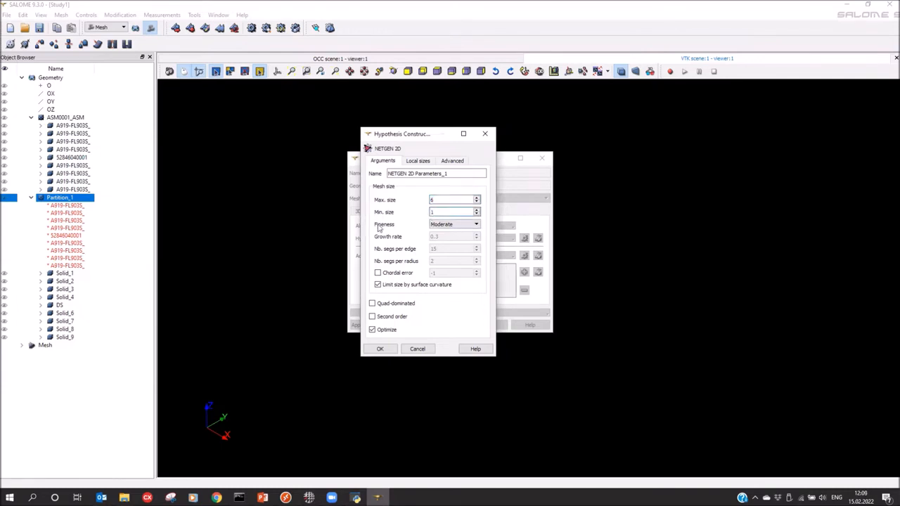
click(450, 225)
click(450, 243)
click(379, 349)
click(370, 325)
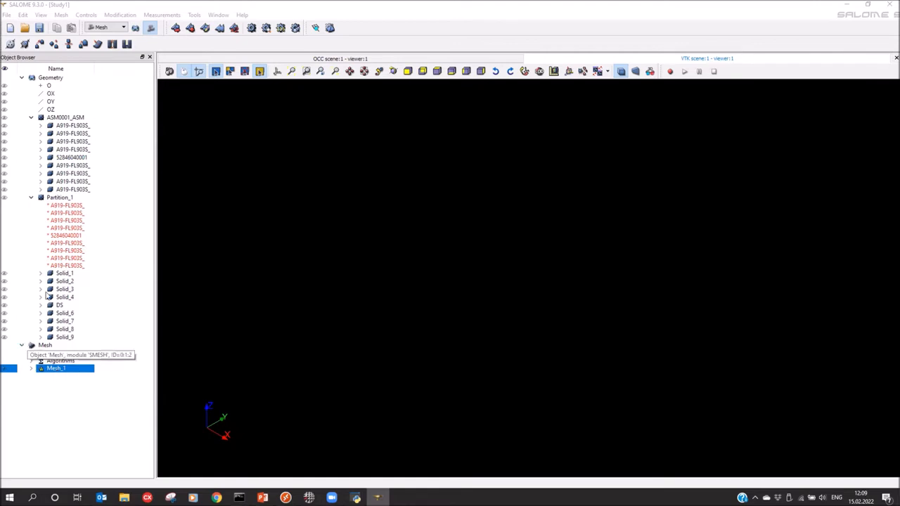
Start a sub-mesh of Mesh_1 on Solid_1–4 and Solid_6–9 with NETGEN 1D-2D
right_click(56, 372)
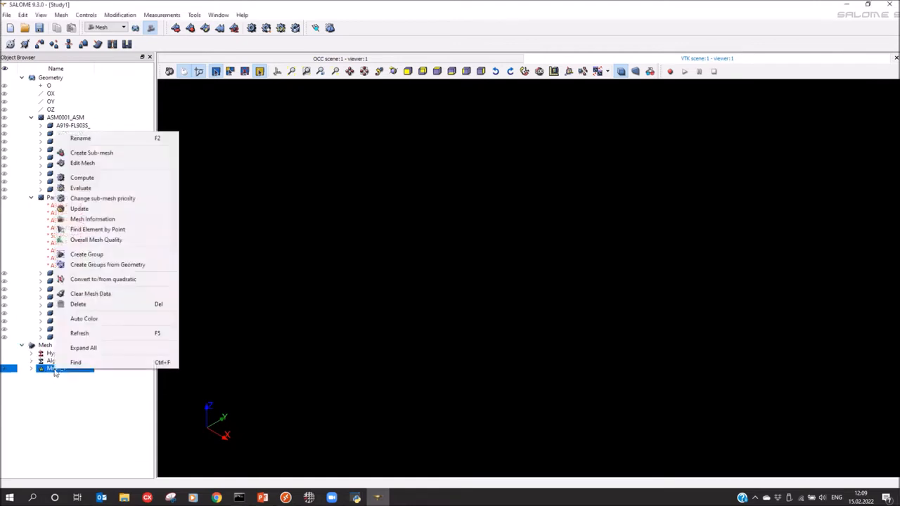
click(96, 156)
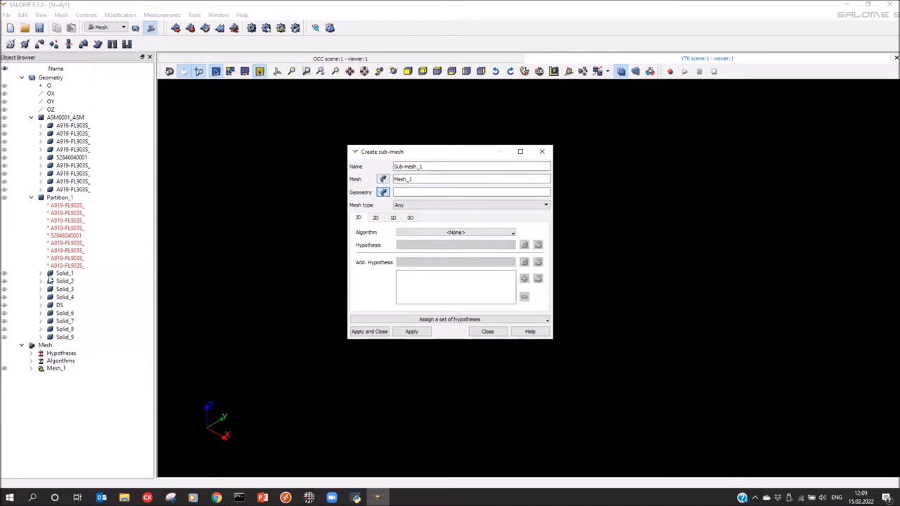
click(67, 273)
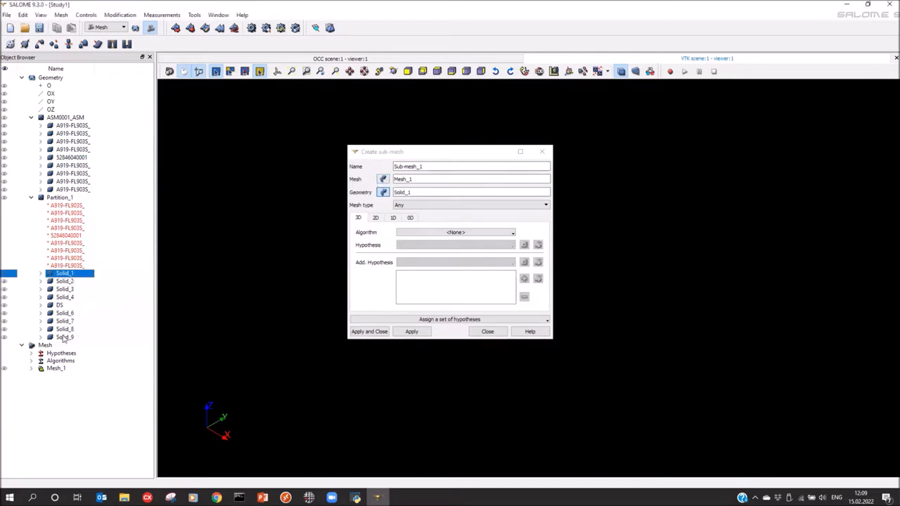
shift+click(64, 337)
ctrl+click(61, 305)
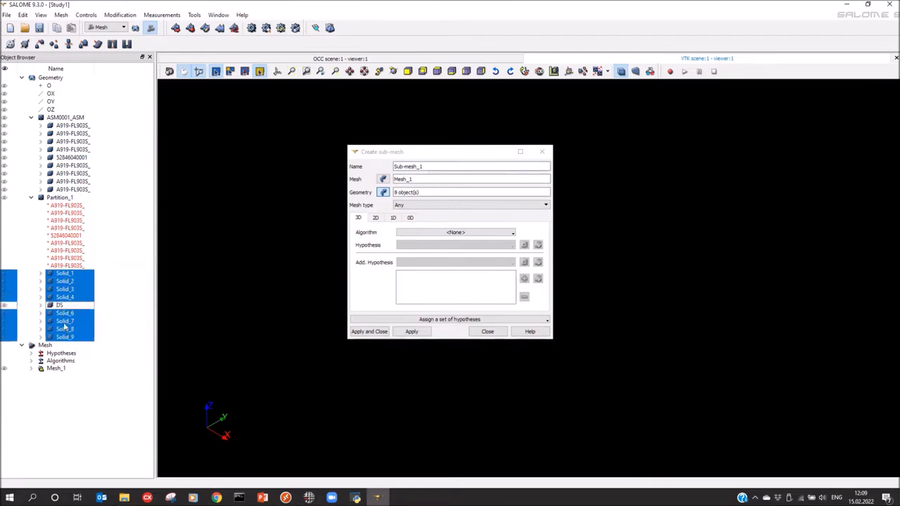
click(375, 218)
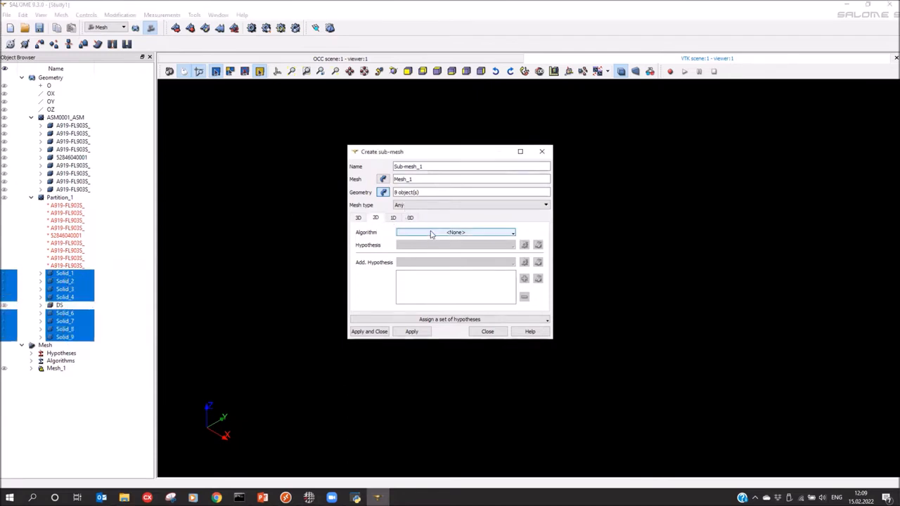
click(432, 233)
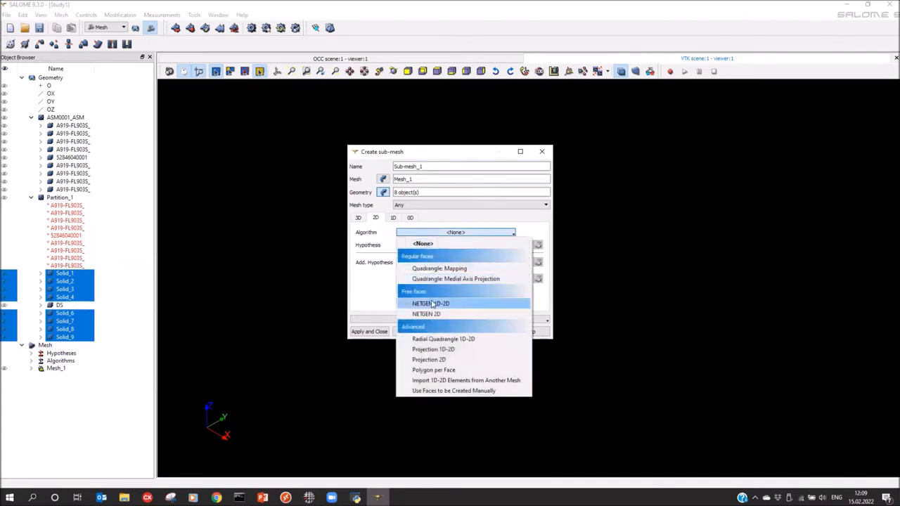
click(432, 303)
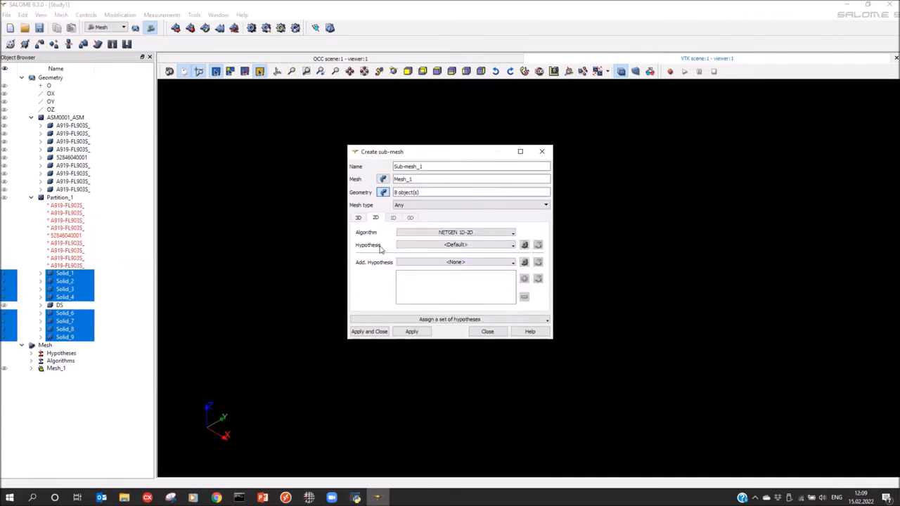
Give it a NETGEN 2D Parameters hypothesis with max size 2 and min size 1, creating Sub-mesh_1
click(524, 245)
click(559, 255)
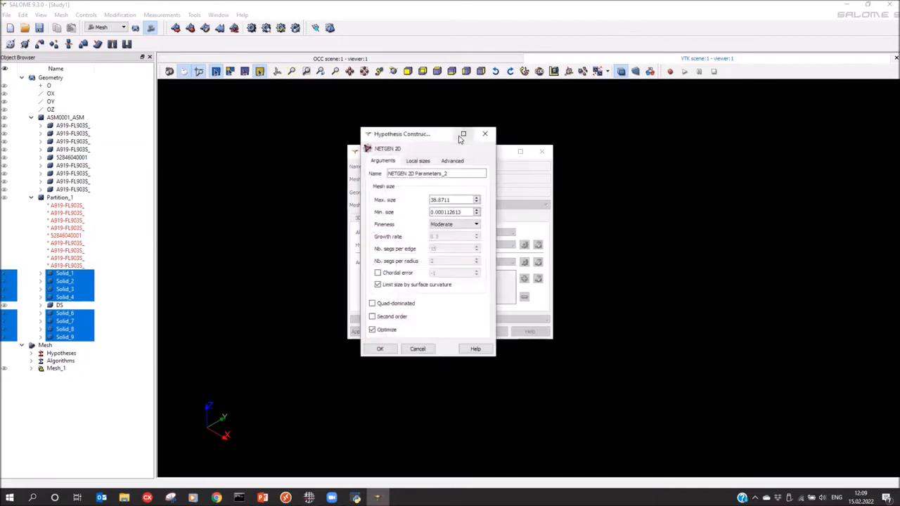
drag(457, 202, 363, 202)
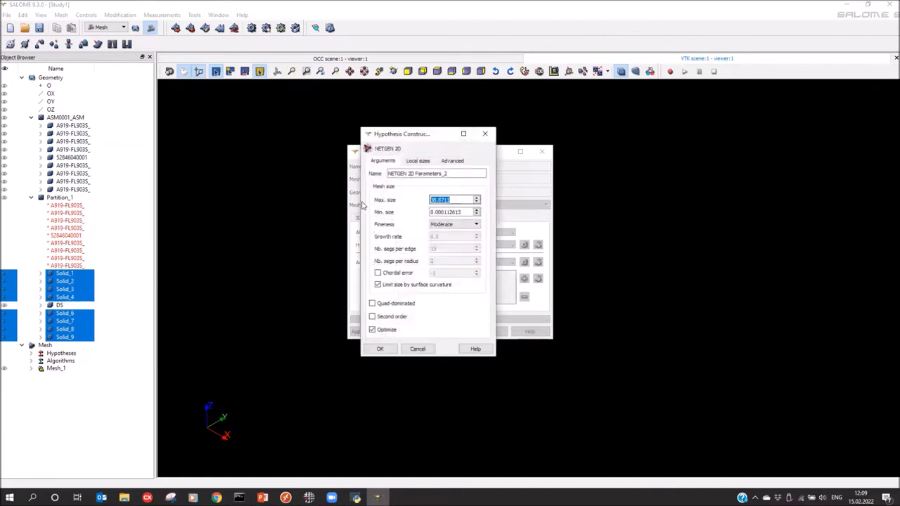
text(2)
key(Tab)
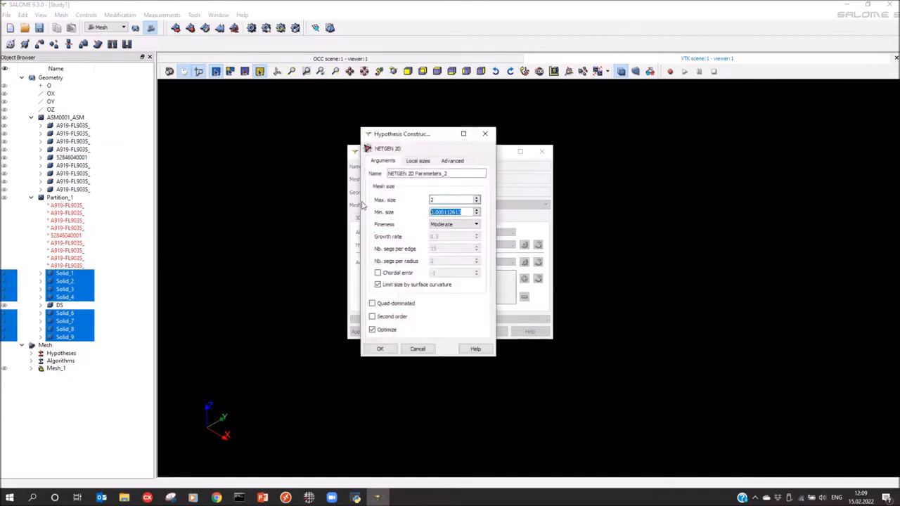
text(1)
click(440, 225)
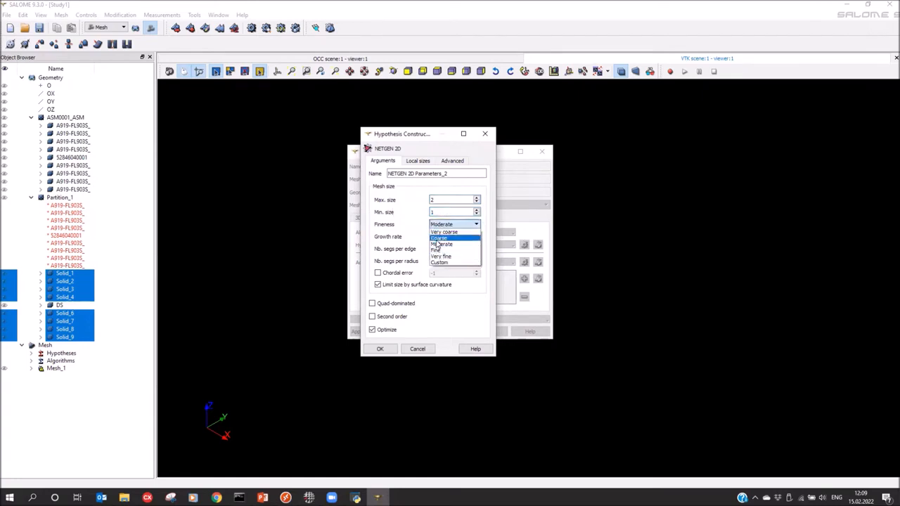
click(436, 242)
click(380, 349)
click(371, 330)
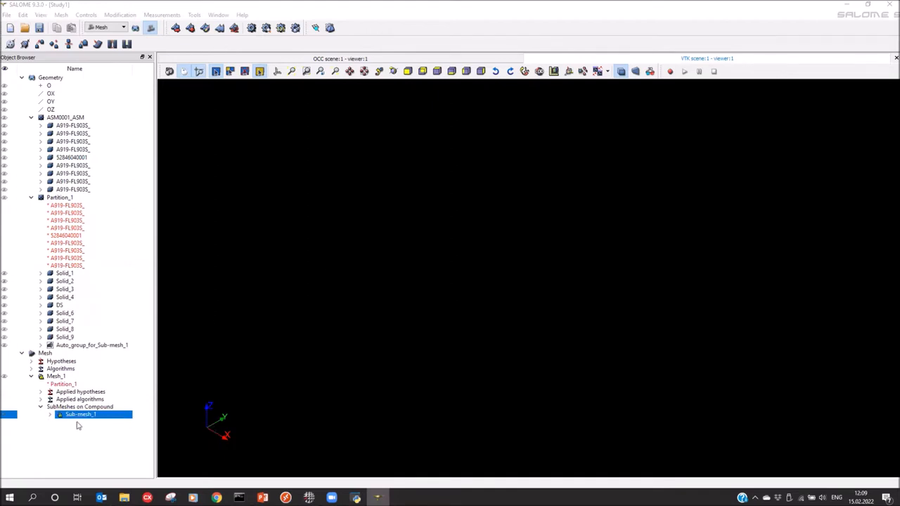
Compute Mesh_1, close the result report, inspect the surface mesh, and select Mesh_1
click(251, 28)
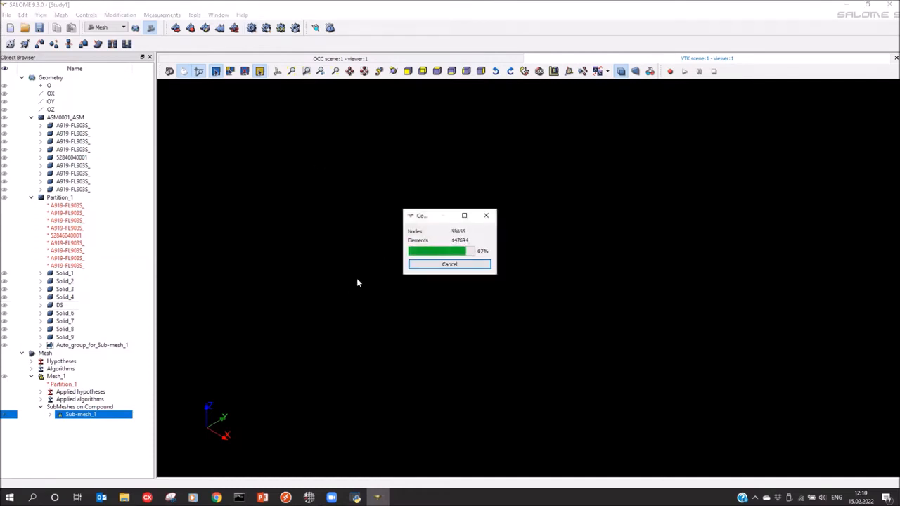
click(529, 372)
drag(708, 244, 769, 244)
drag(526, 222, 579, 243)
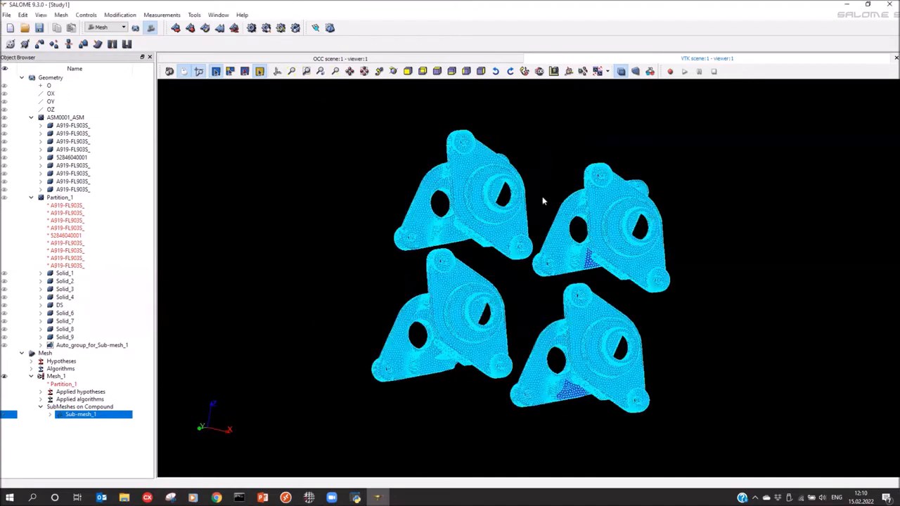
scroll(524, 218, up, 3)
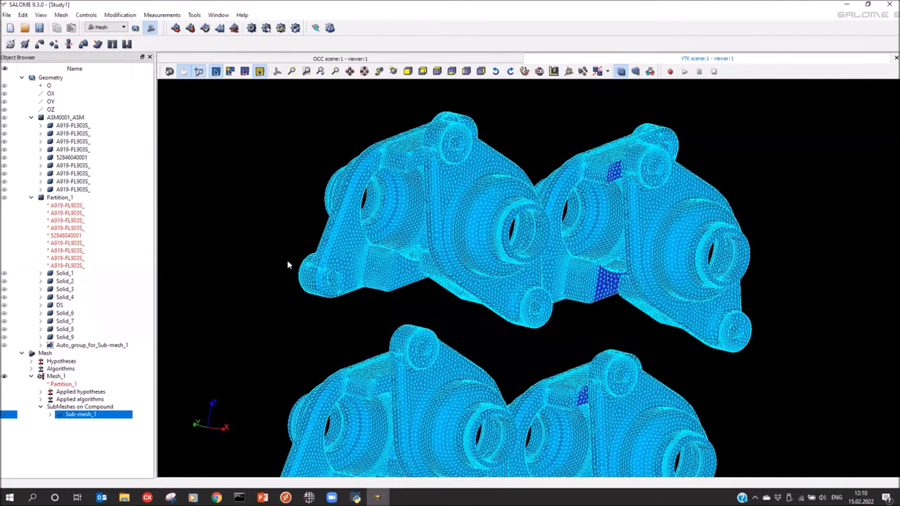
drag(324, 275, 400, 407)
scroll(400, 407, up, 3)
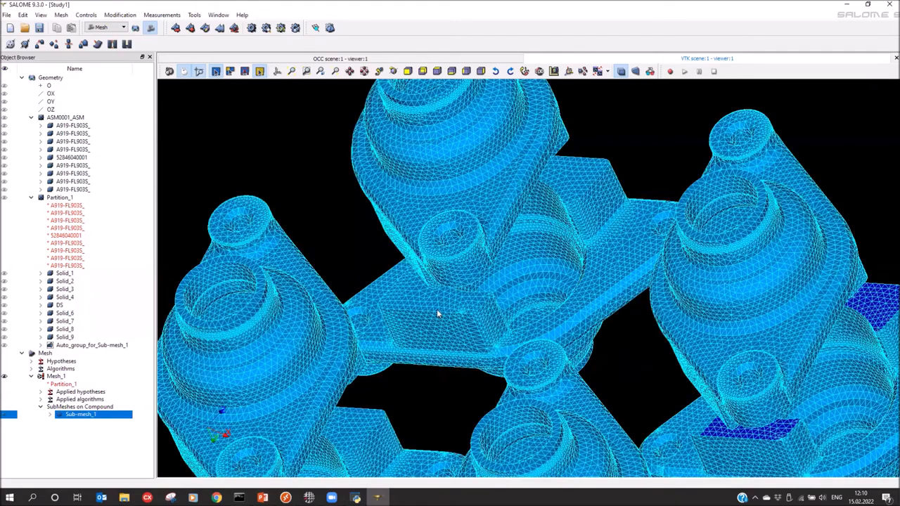
click(50, 377)
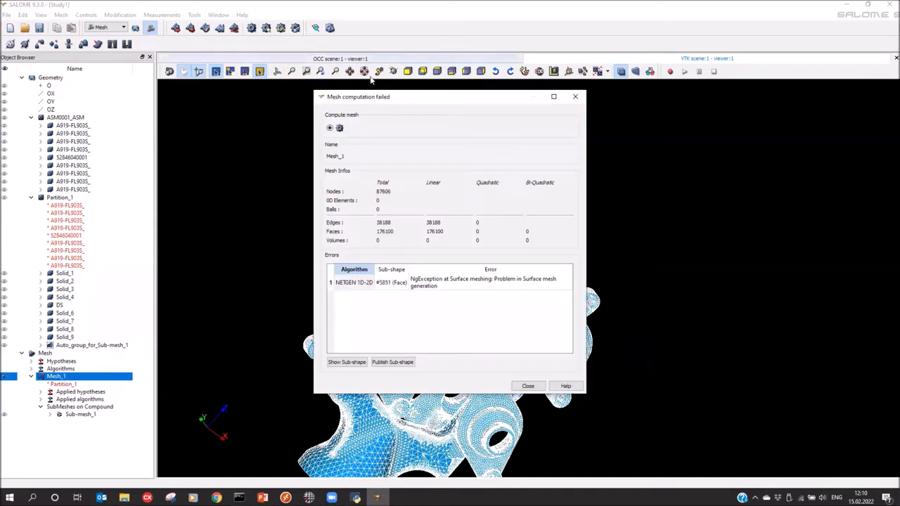
Highlight the failing NETGEN 1D-2D face #5851 on the model from the failure report
drag(375, 104, 632, 110)
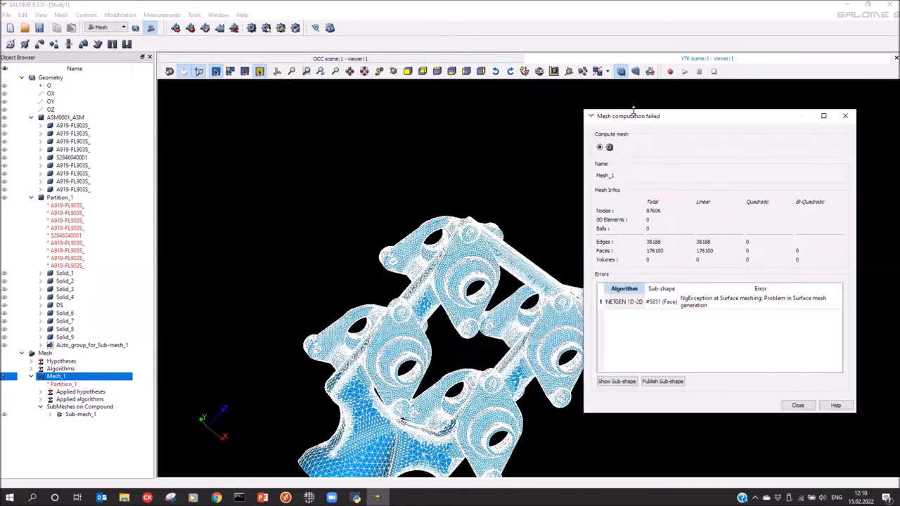
click(607, 303)
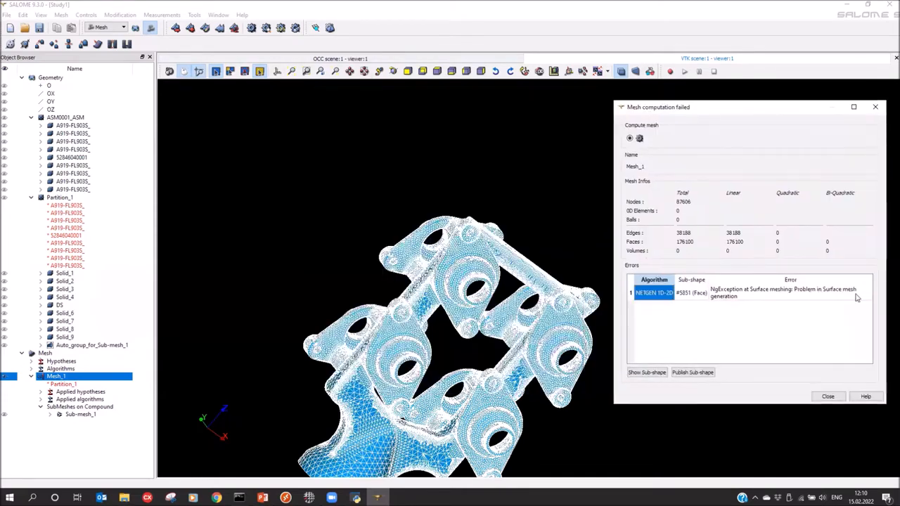
click(689, 295)
click(651, 295)
click(647, 372)
drag(455, 309, 410, 337)
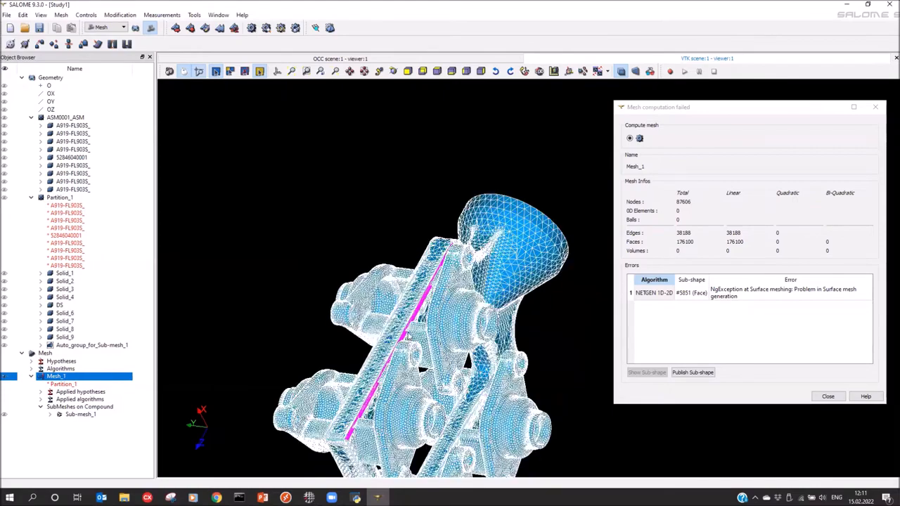
scroll(408, 336, up, 5)
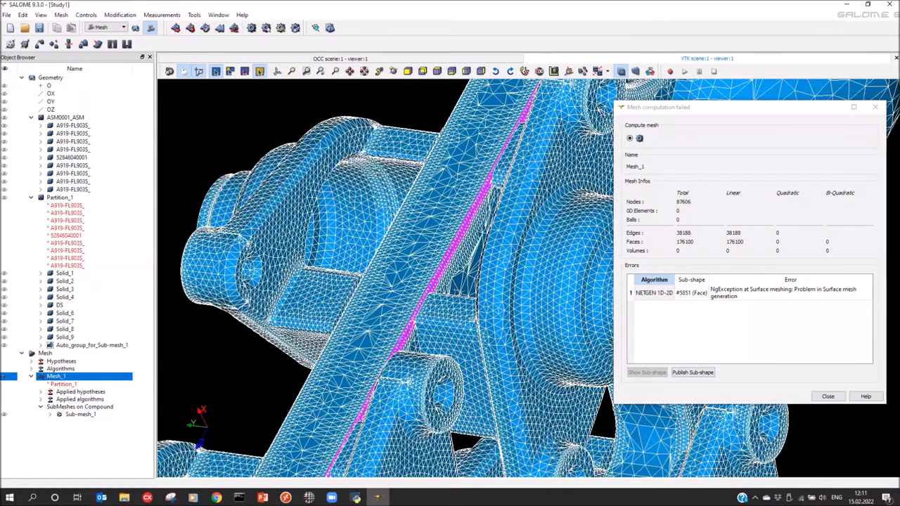
scroll(469, 261, up, 2)
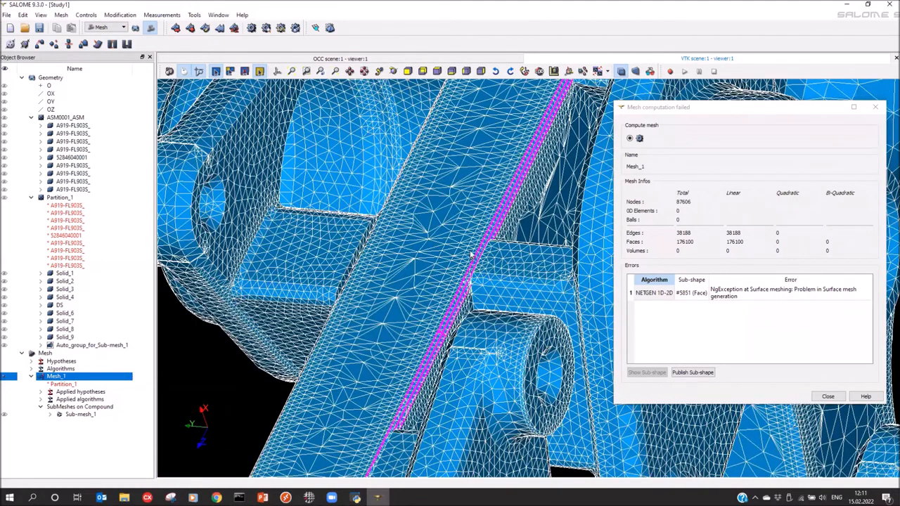
scroll(471, 252, down, 2)
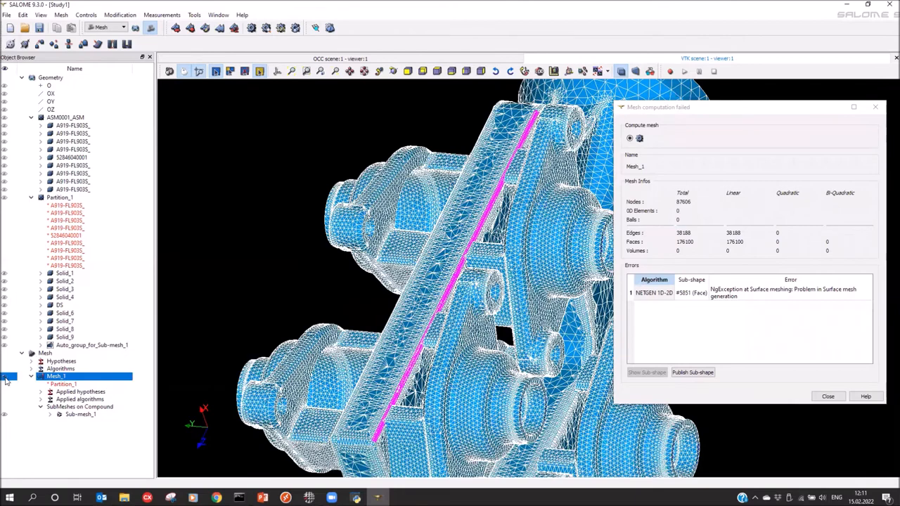
Hide Mesh_1, show DS, Solid_4, Solid_6 and Solid_7, and inspect around the failing face
click(5, 376)
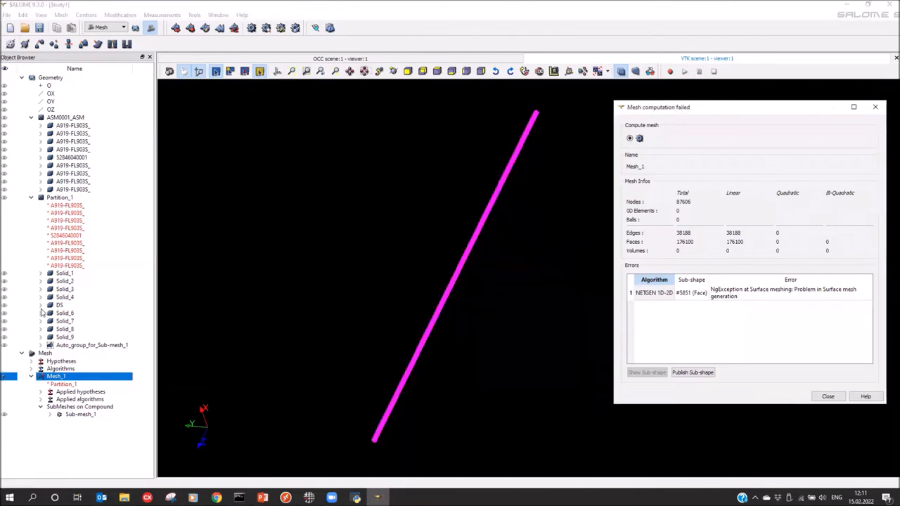
click(4, 307)
drag(423, 287, 293, 355)
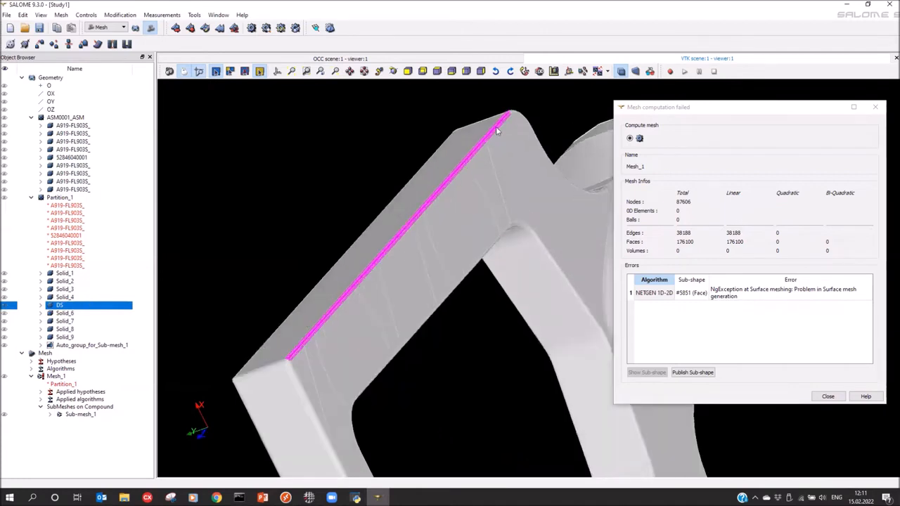
click(5, 297)
click(5, 314)
click(4, 321)
drag(339, 300, 462, 162)
scroll(461, 167, up, 6)
drag(448, 225, 423, 176)
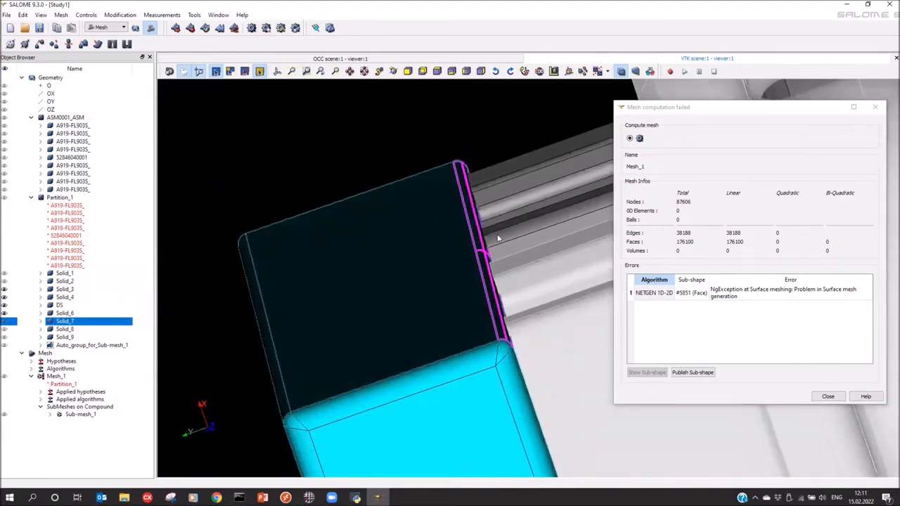
scroll(502, 331, up, 5)
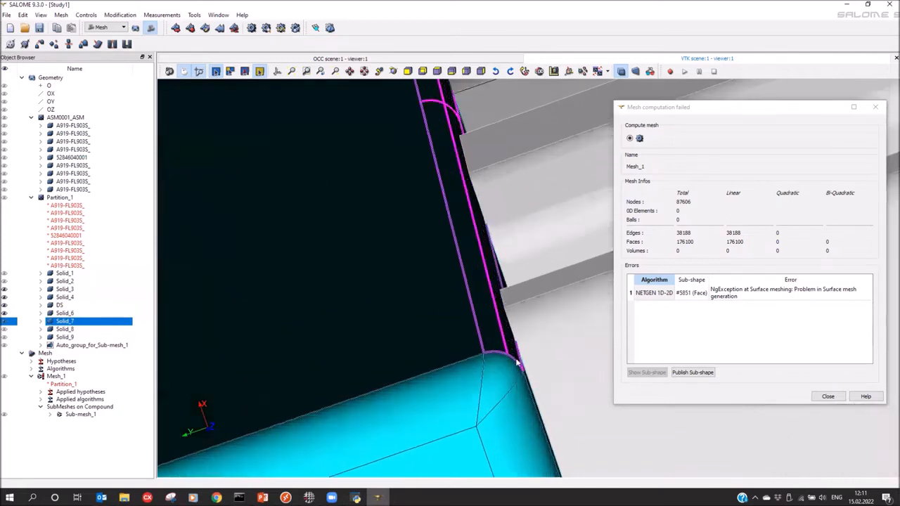
scroll(507, 352, down, 4)
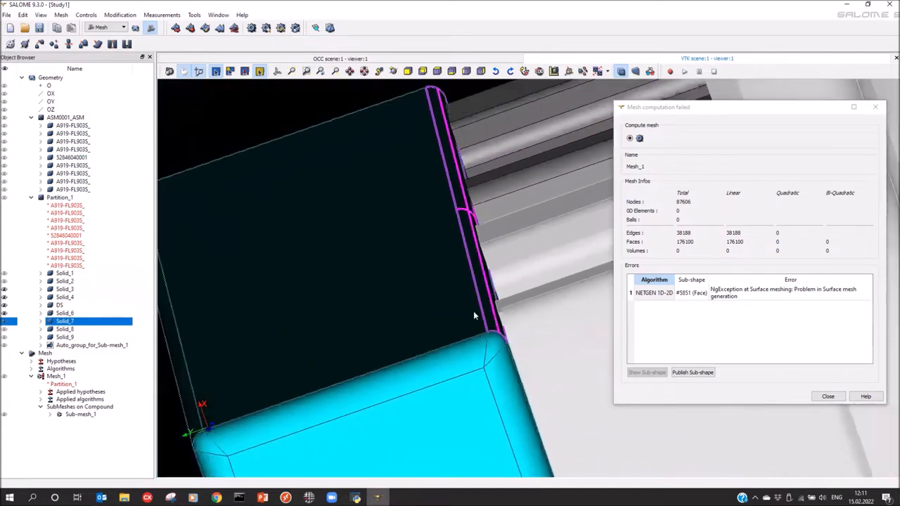
scroll(486, 232, down, 8)
ctrl+right_drag(339, 223, 223, 332)
ctrl+right_drag(374, 315, 232, 314)
ctrl+right_drag(493, 282, 388, 269)
scroll(308, 279, down, 4)
Close the failure report, recenter the whole cluster, and select Mesh_1
click(876, 109)
mouse_move(526, 225)
ctrl+mouse_down()
mouse_move(518, 189)
mouse_move(517, 236)
ctrl+mouse_up()
ctrl+middle_drag(521, 235, 634, 210)
ctrl+middle_drag(544, 195, 501, 185)
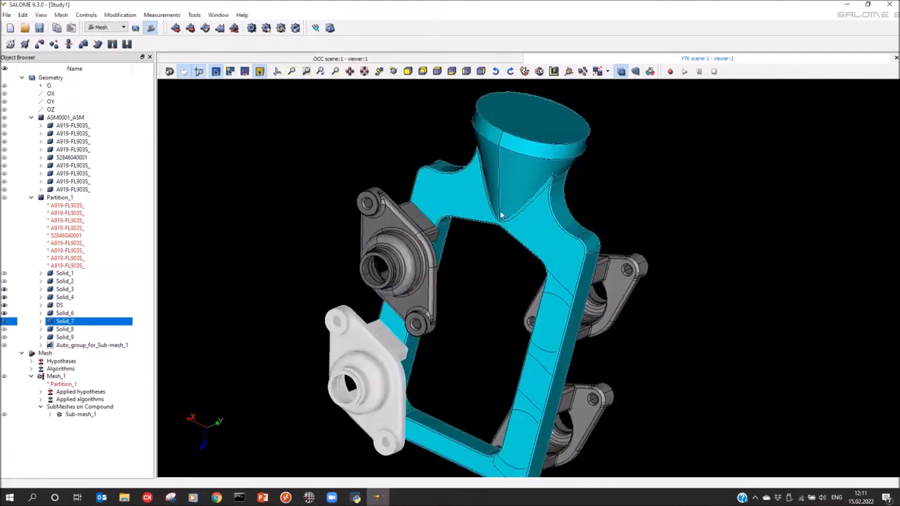
click(53, 377)
Delete Mesh_1, then in Geometry delete Partition_1 with its solids
right_click(48, 380)
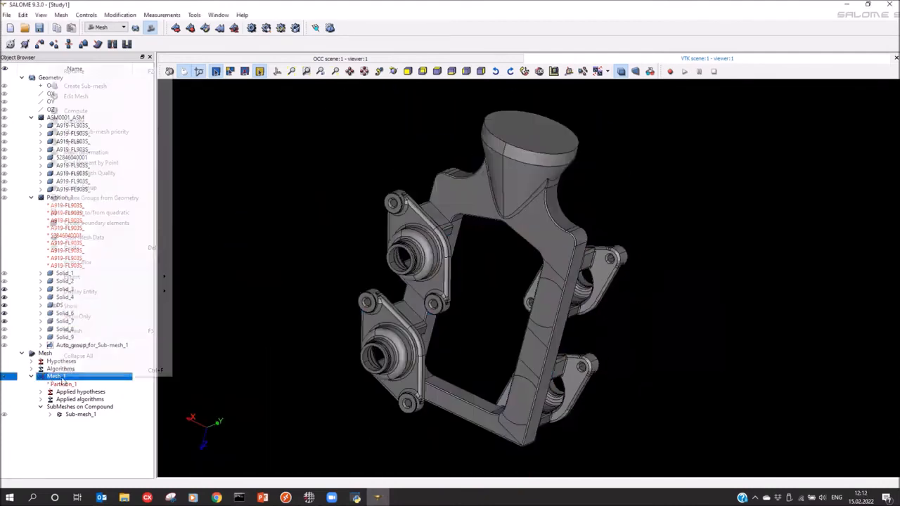
click(75, 248)
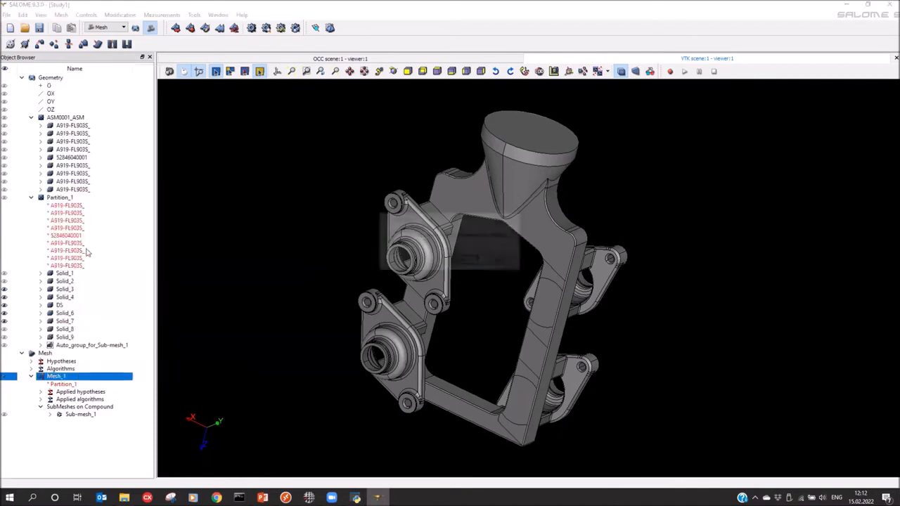
click(461, 259)
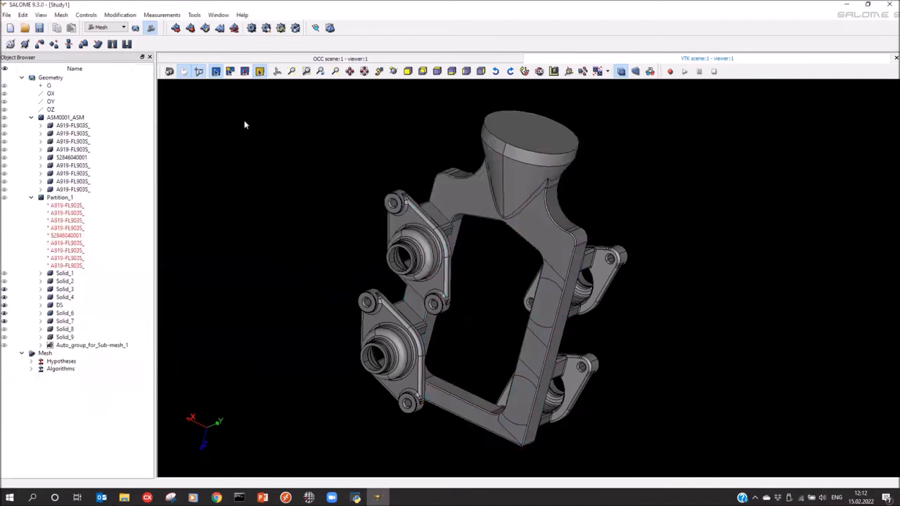
click(135, 28)
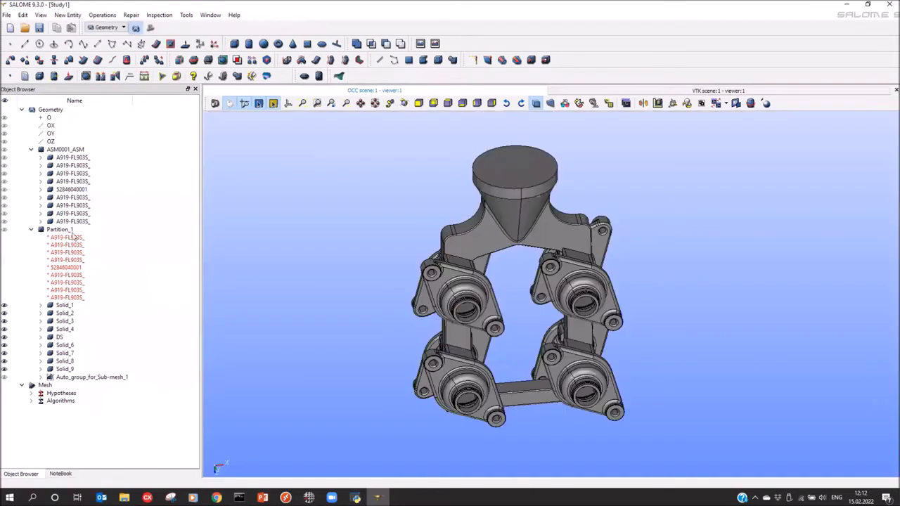
click(57, 232)
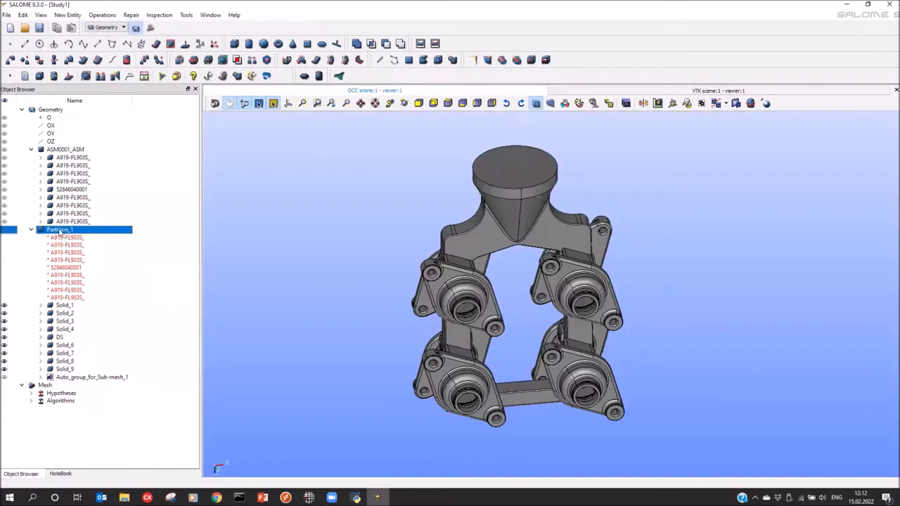
key(Delete)
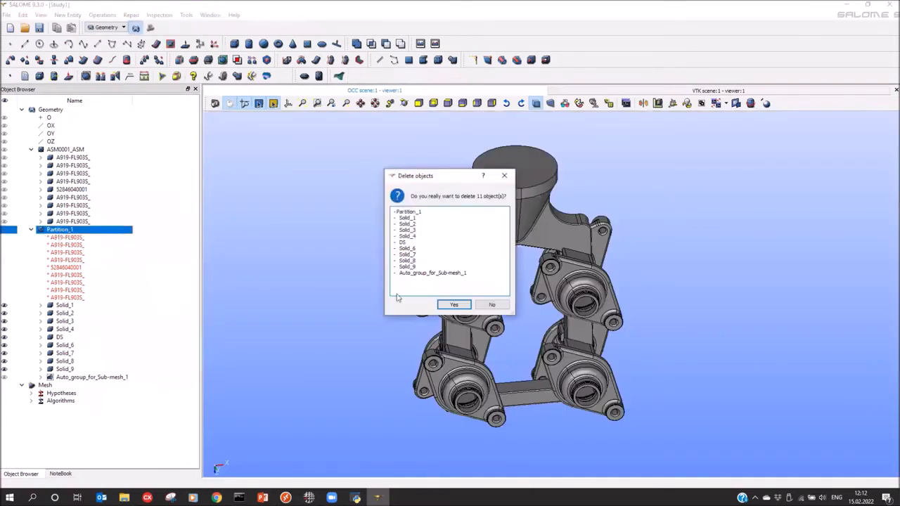
click(454, 303)
Delete the nine parts under ASM0001_ASM and display the ASM0001_ASM compound
click(67, 158)
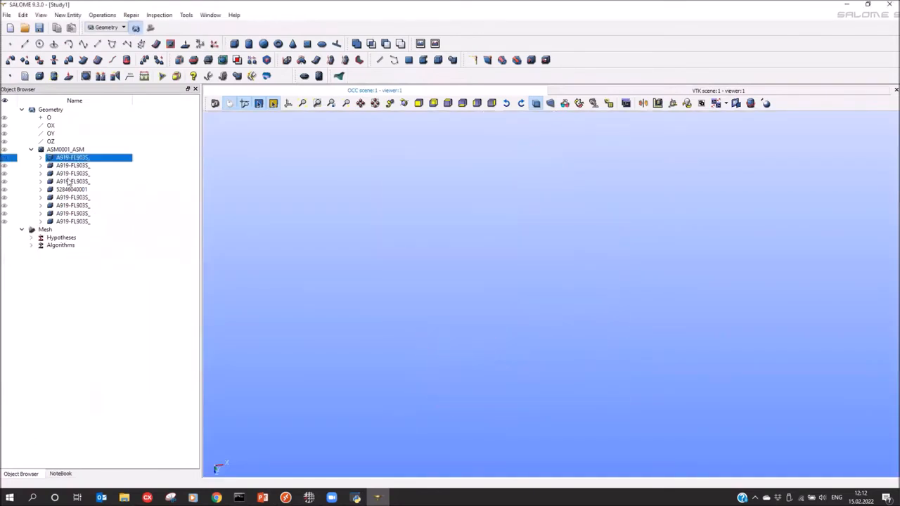
shift+click(66, 222)
key(Delete)
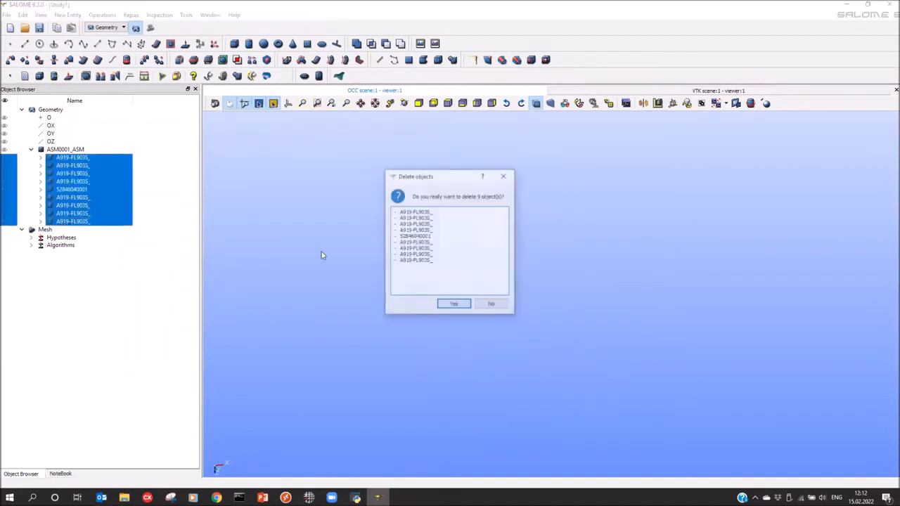
click(439, 303)
click(59, 150)
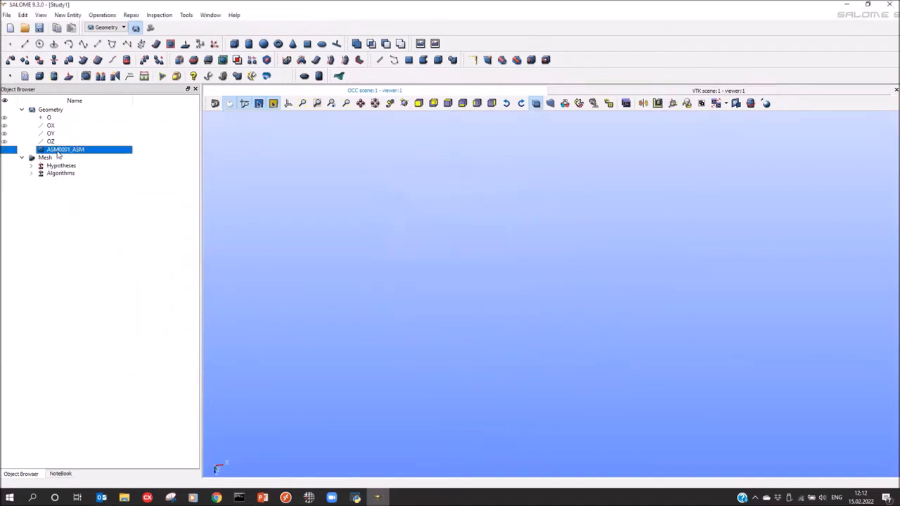
click(4, 150)
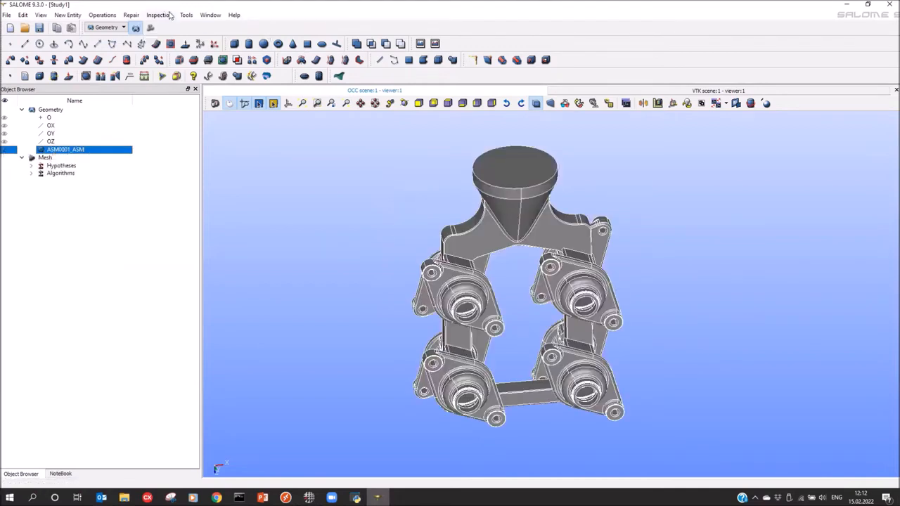
Run Shape Processing on ASM0001_ASM, acknowledge 4 corrected intersecting edges, and select ProcessShape_1
click(131, 14)
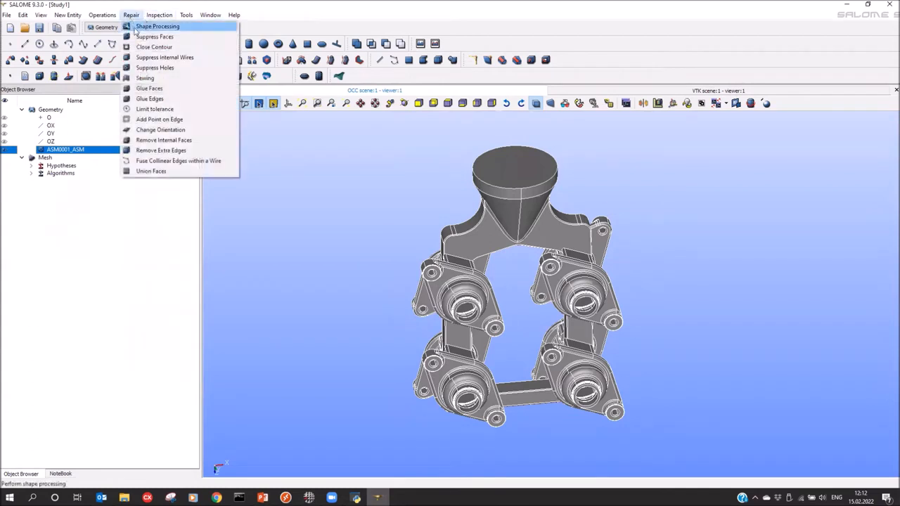
click(157, 27)
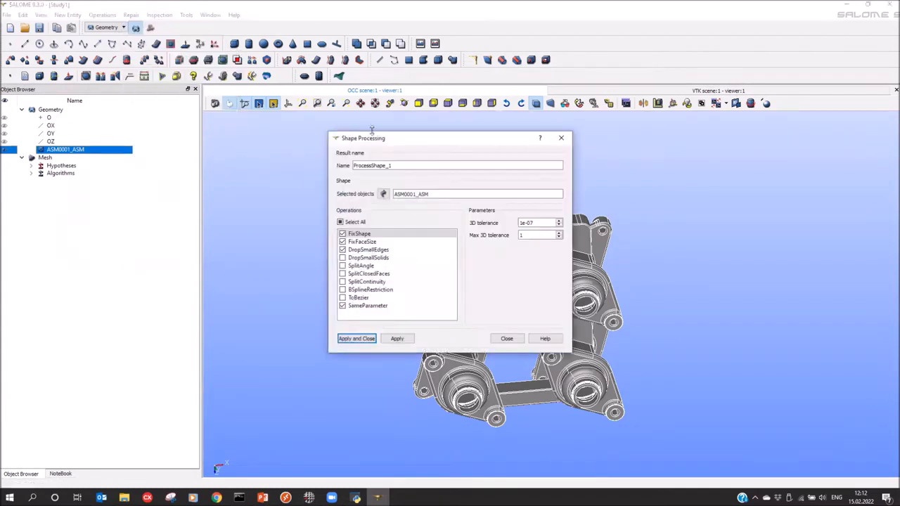
drag(373, 144, 293, 139)
click(280, 335)
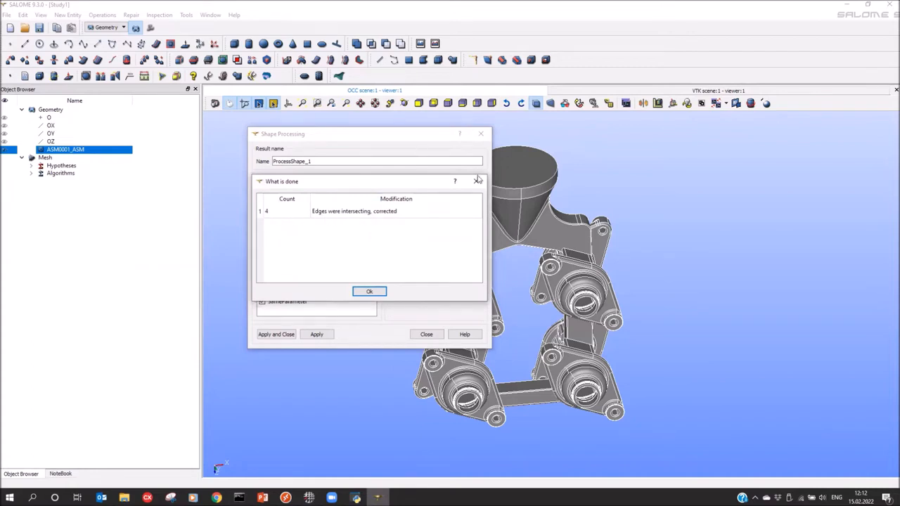
click(364, 295)
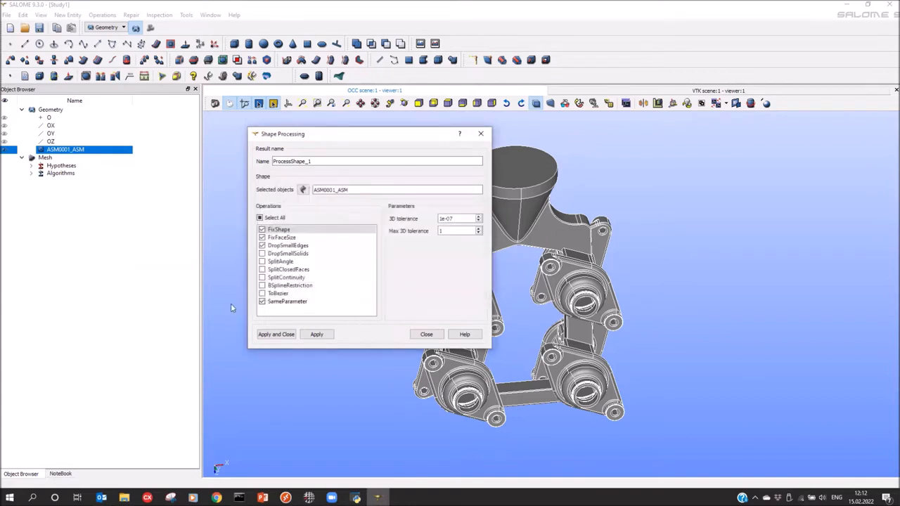
click(53, 159)
click(81, 284)
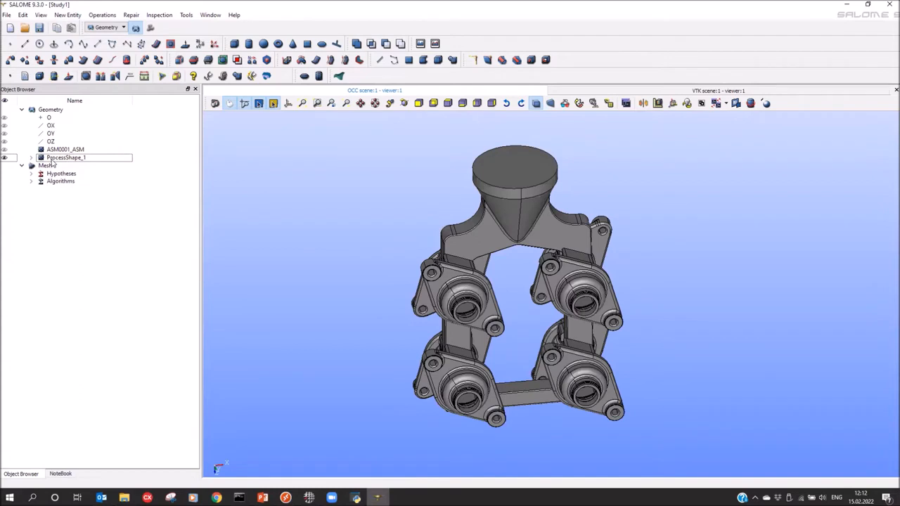
click(67, 158)
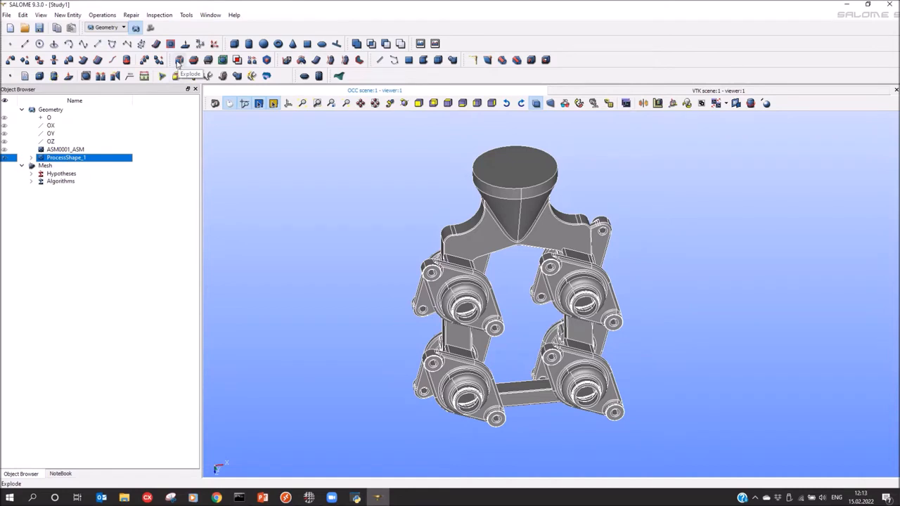
Explode ProcessShape_1 into Solid_1–Solid_9 and combine all nine into Partition_1
click(179, 62)
click(422, 220)
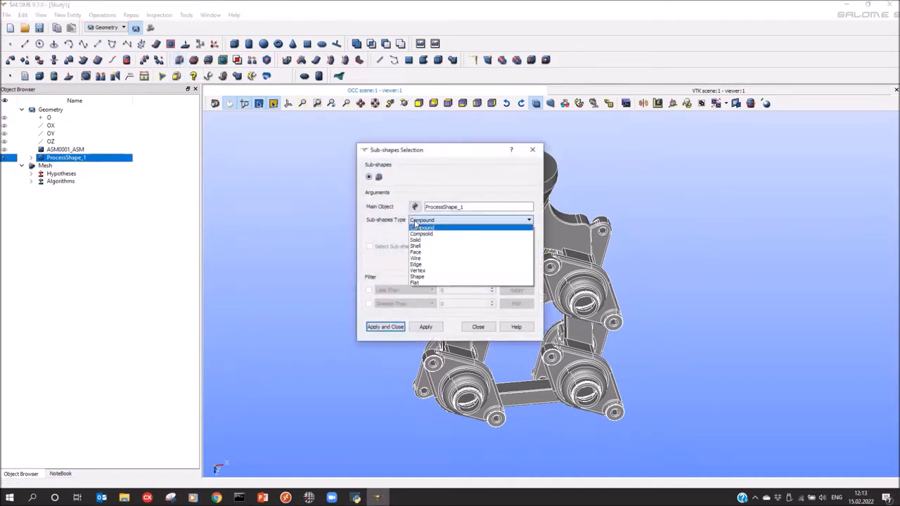
click(415, 241)
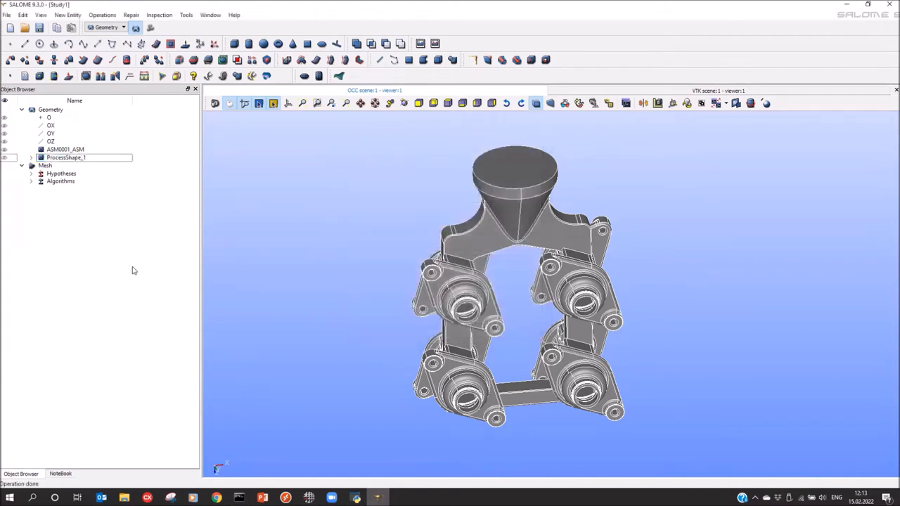
click(30, 159)
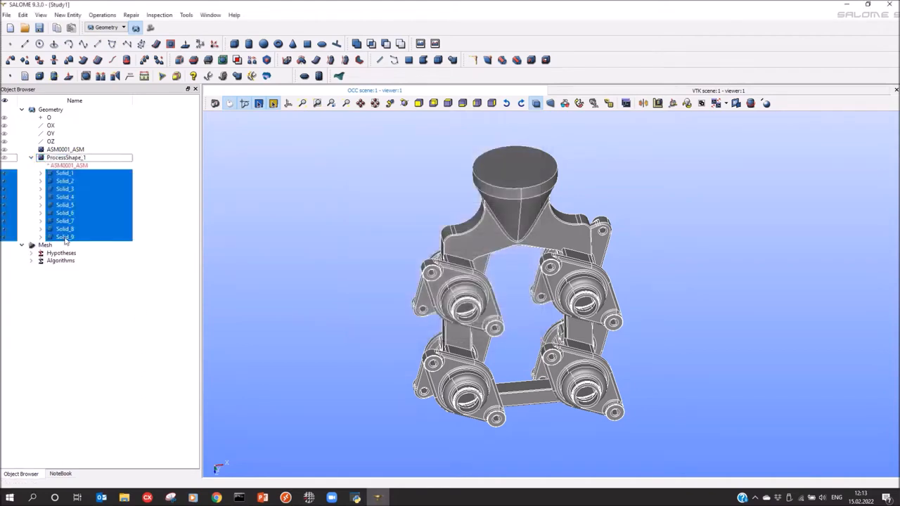
click(100, 286)
click(63, 173)
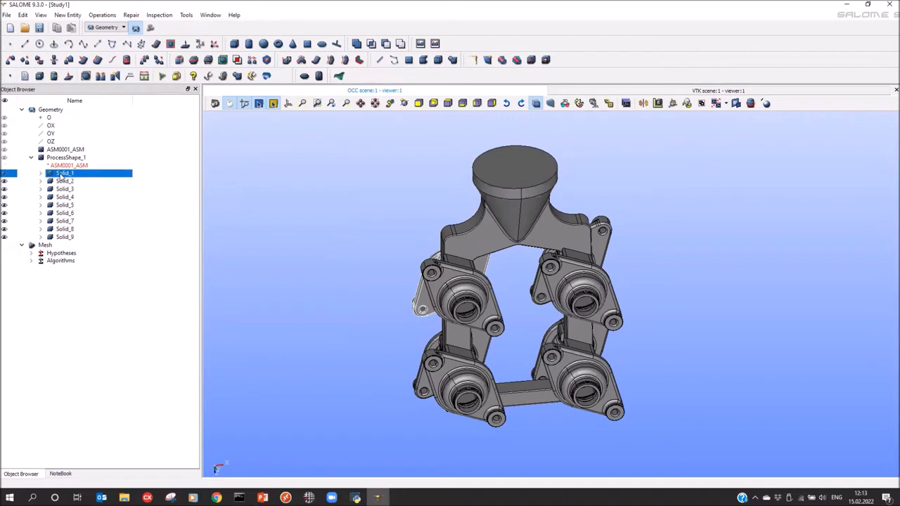
shift+click(63, 237)
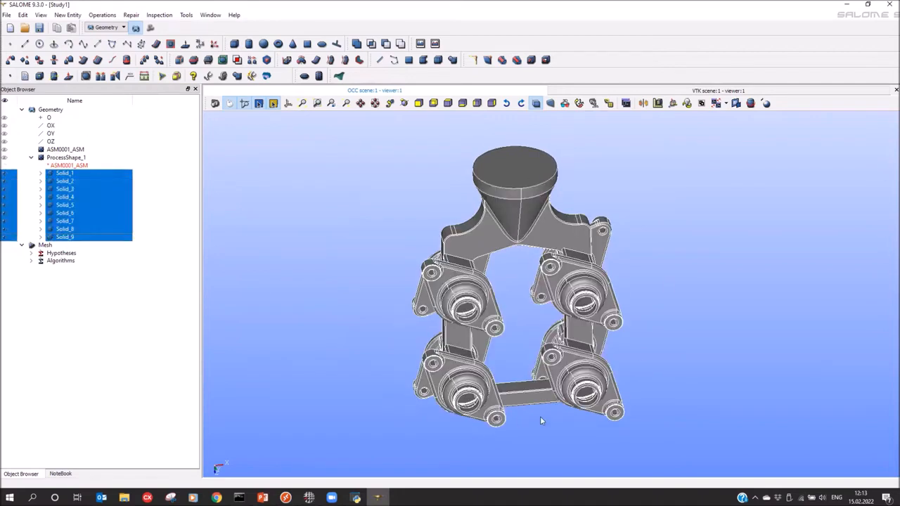
click(194, 62)
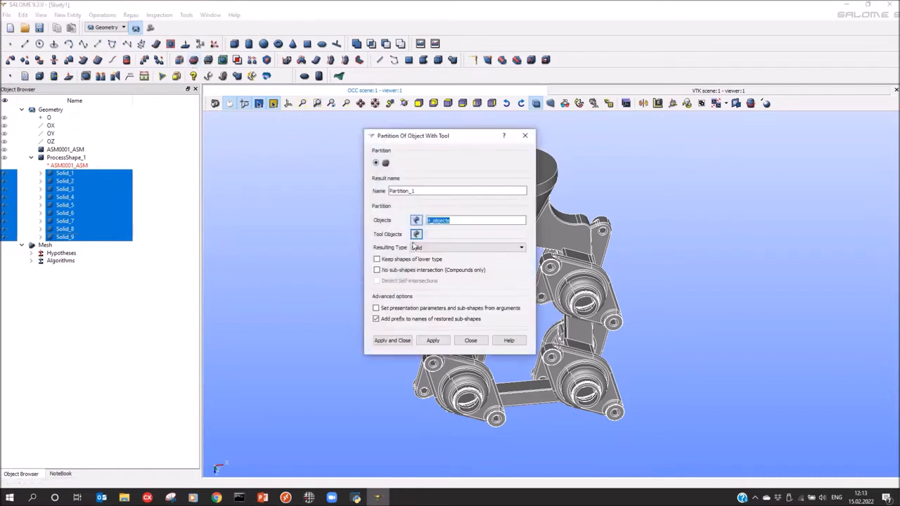
click(386, 343)
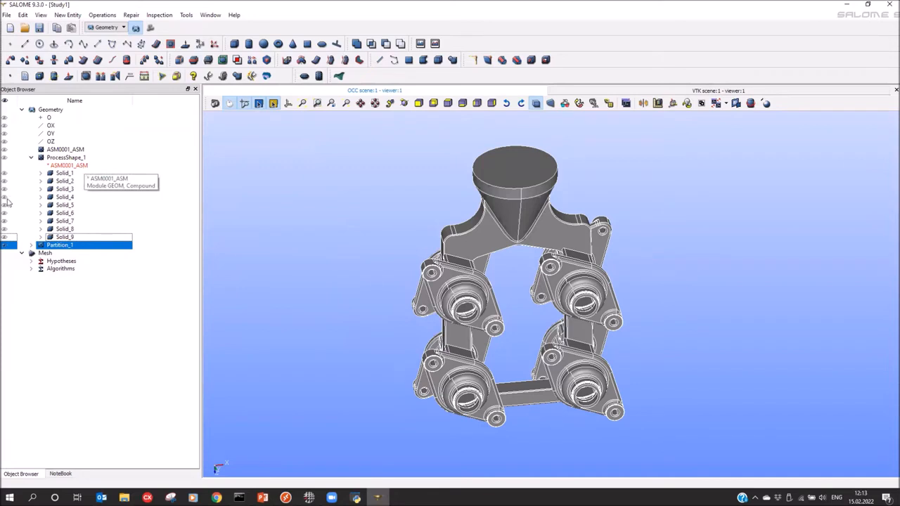
Explode Partition_1 into its solids, creating Solid_10 through Solid_18
click(32, 245)
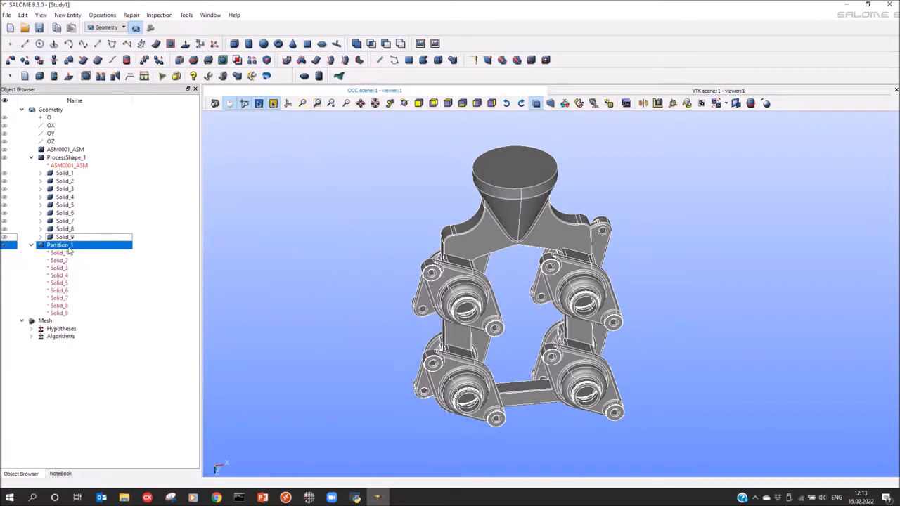
click(181, 60)
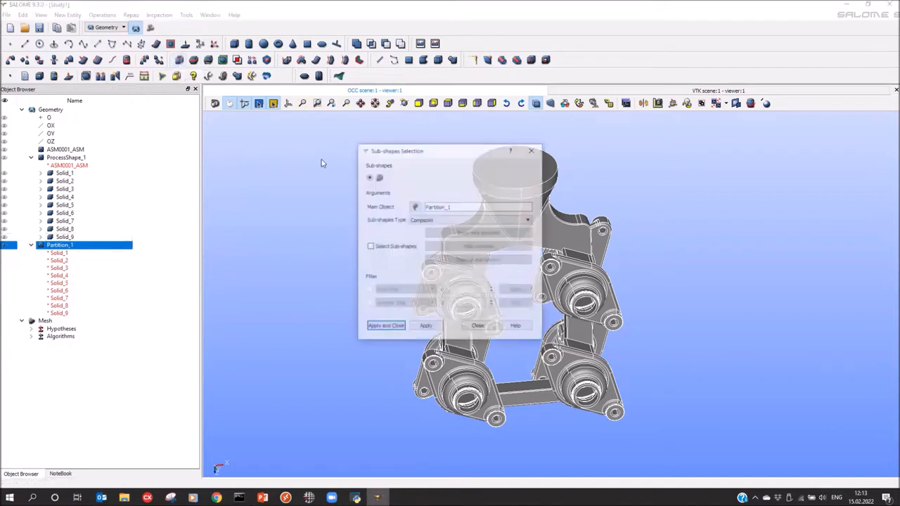
click(427, 221)
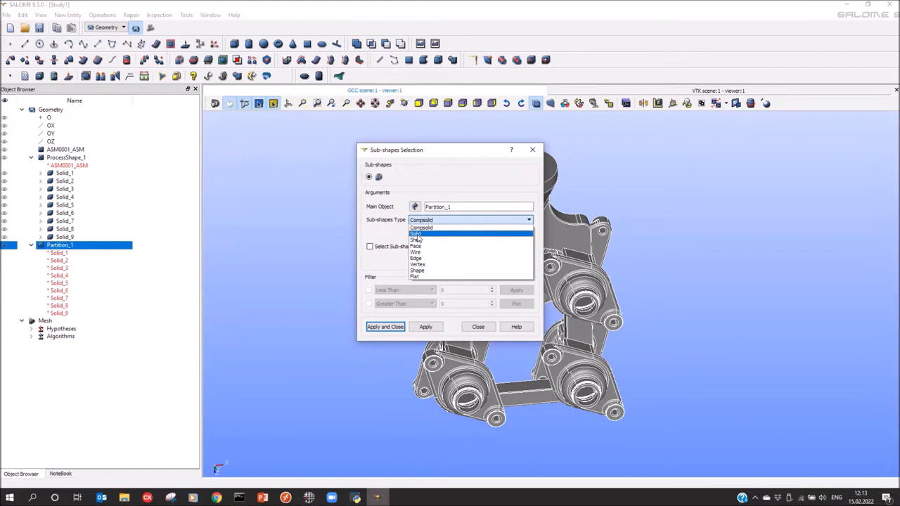
click(418, 227)
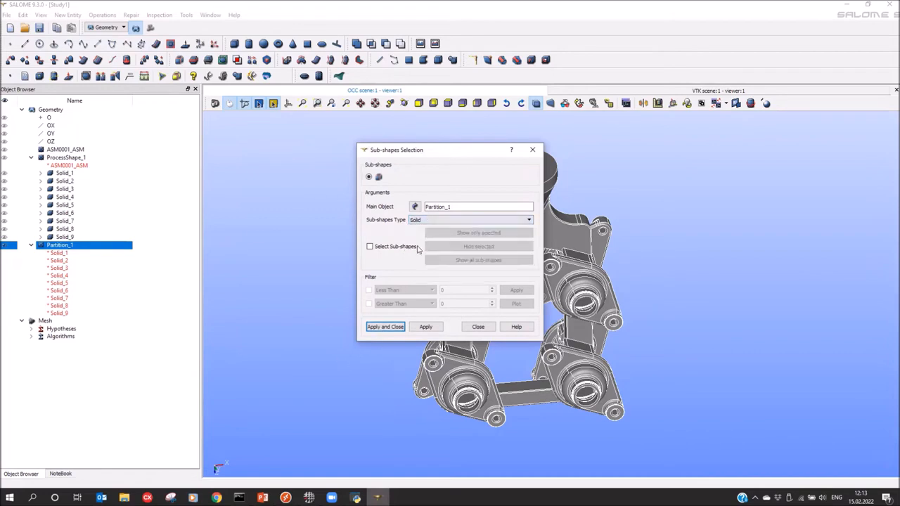
click(374, 328)
Rename the runner solid Solid_14 to DS and switch to the Mesh module
click(30, 158)
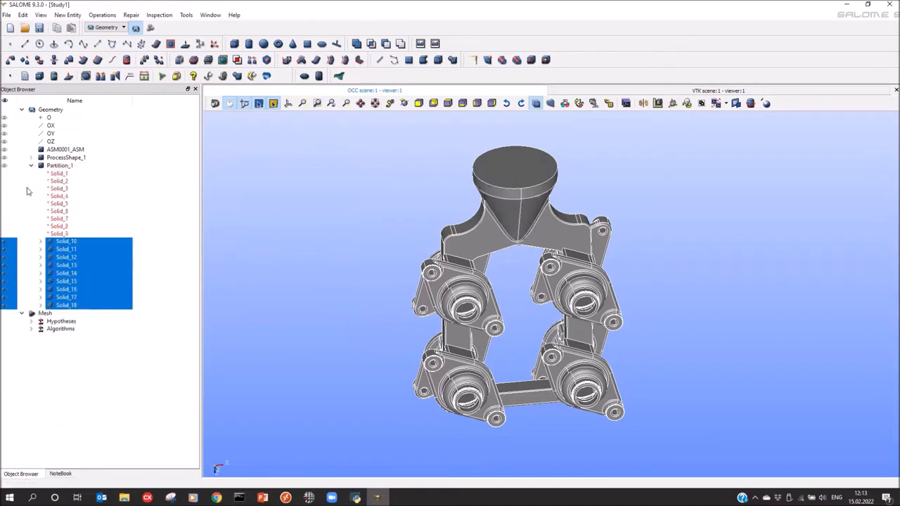
click(334, 309)
mouse_move(335, 310)
ctrl+right_down()
mouse_move(321, 298)
mouse_move(339, 303)
ctrl+right_up()
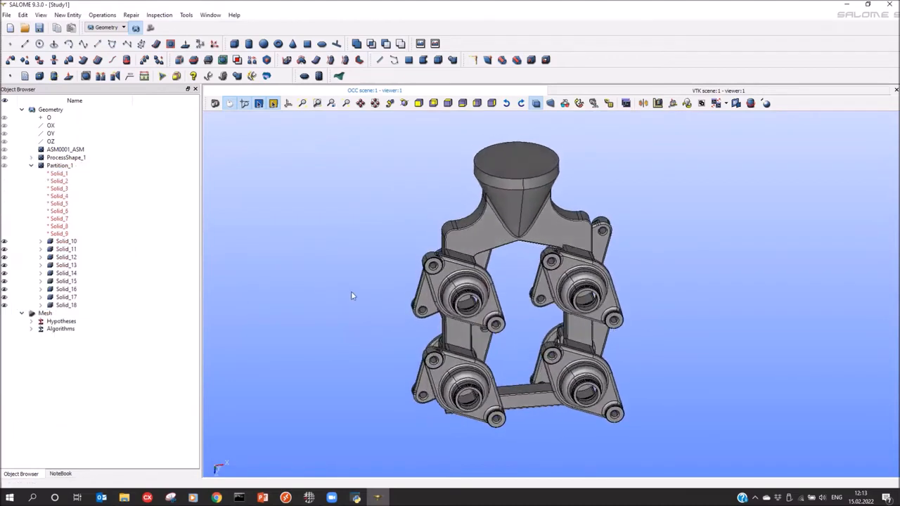
click(488, 227)
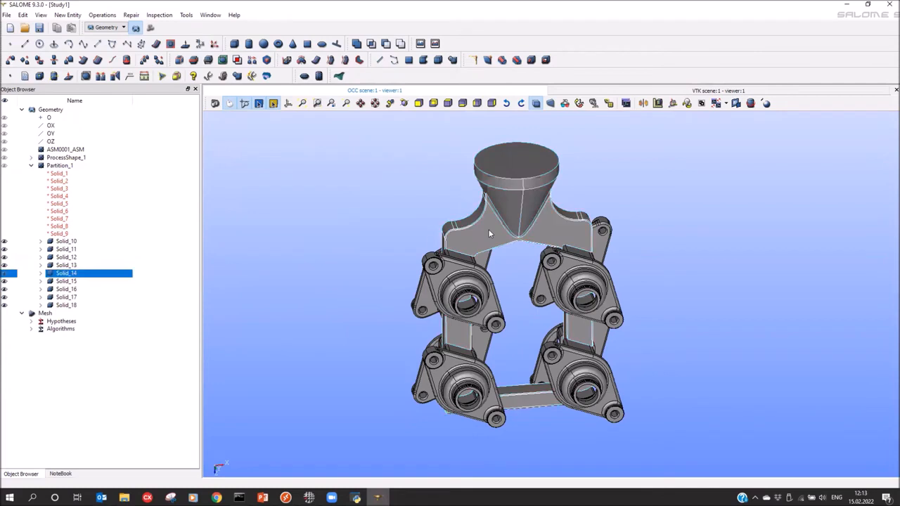
click(84, 276)
text(DS)
key(Return)
click(149, 28)
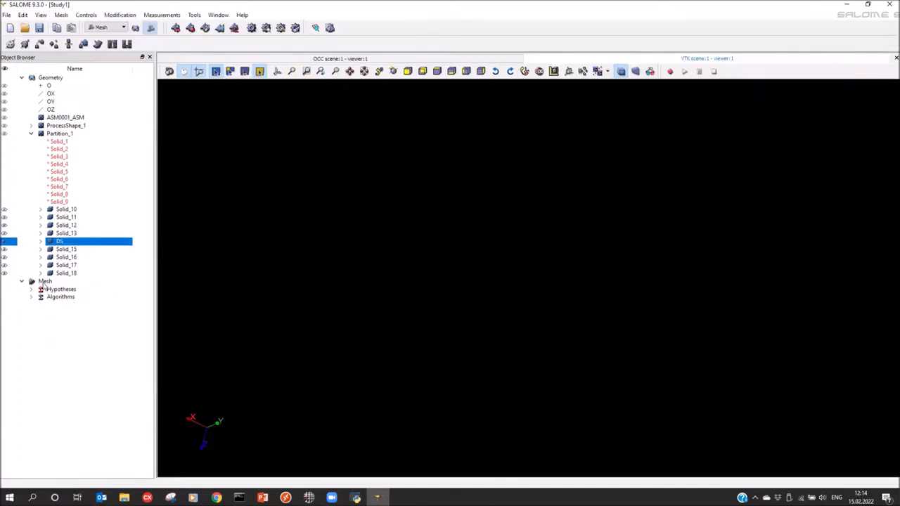
Create Mesh_1 on Partition_1 using NETGEN 1D-2D with NETGEN 2D Parameters_1
click(62, 135)
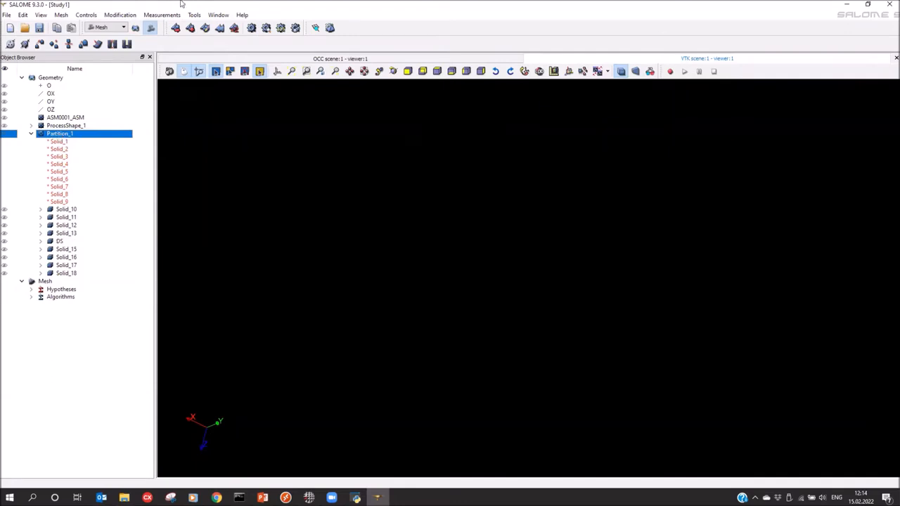
click(176, 28)
click(376, 211)
click(412, 227)
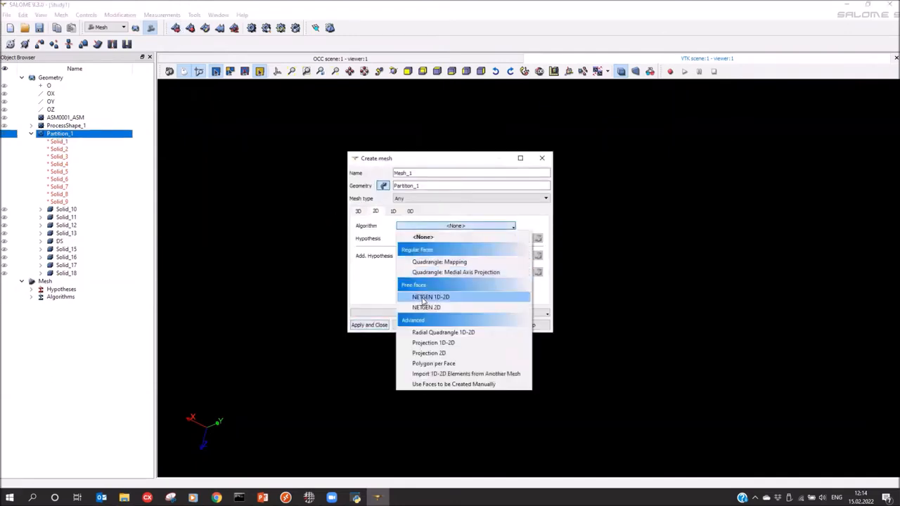
click(423, 298)
click(439, 238)
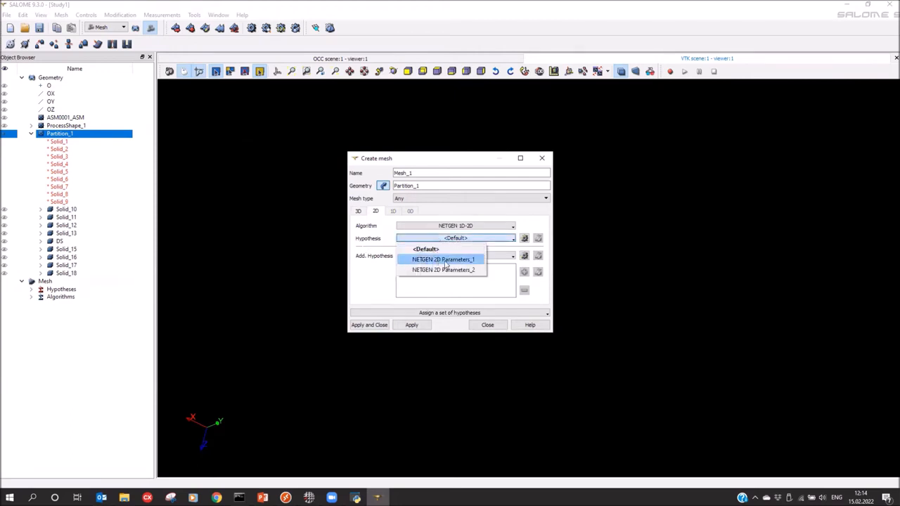
click(443, 270)
click(524, 239)
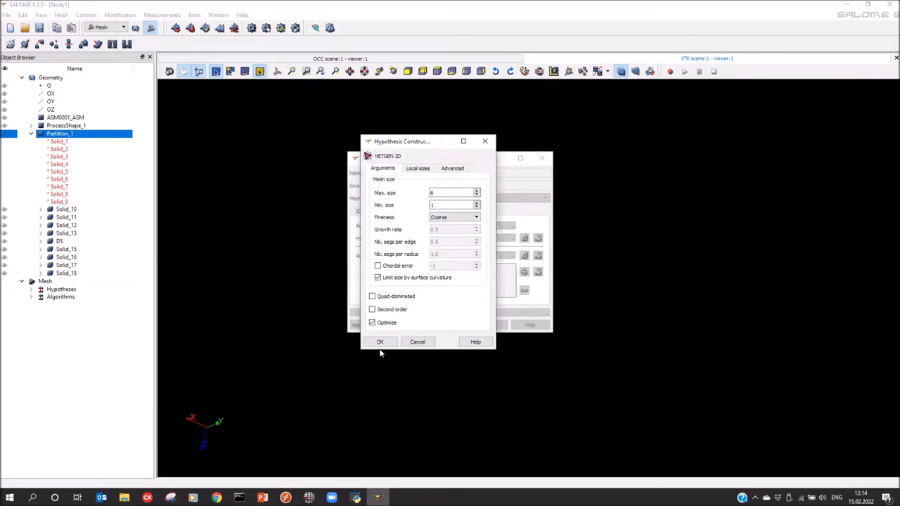
click(377, 343)
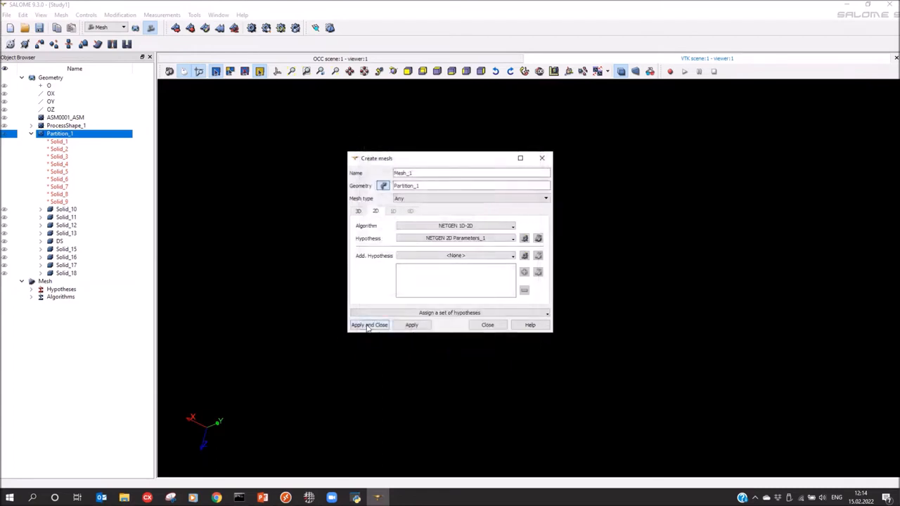
click(367, 326)
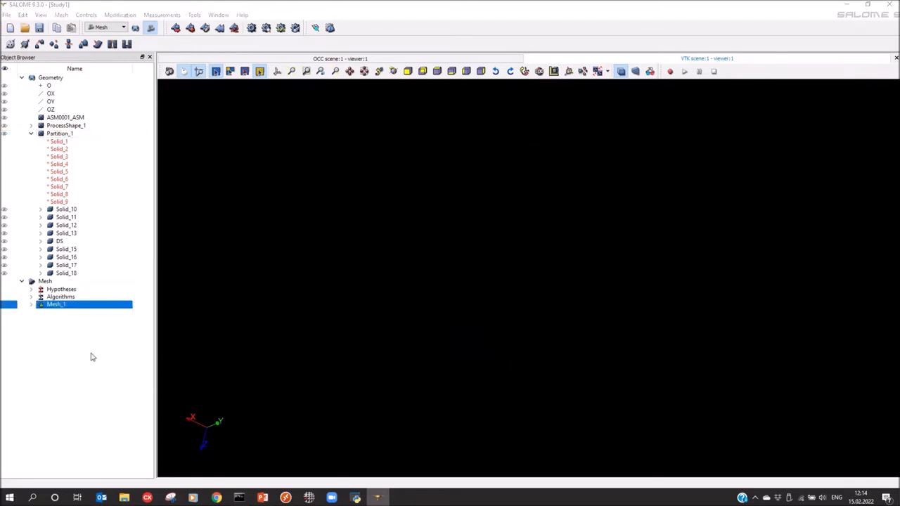
Add Sub-mesh_1 on Solid_10–Solid_18 except DS with NETGEN 1D-2D and Parameters_2, then compute
click(191, 28)
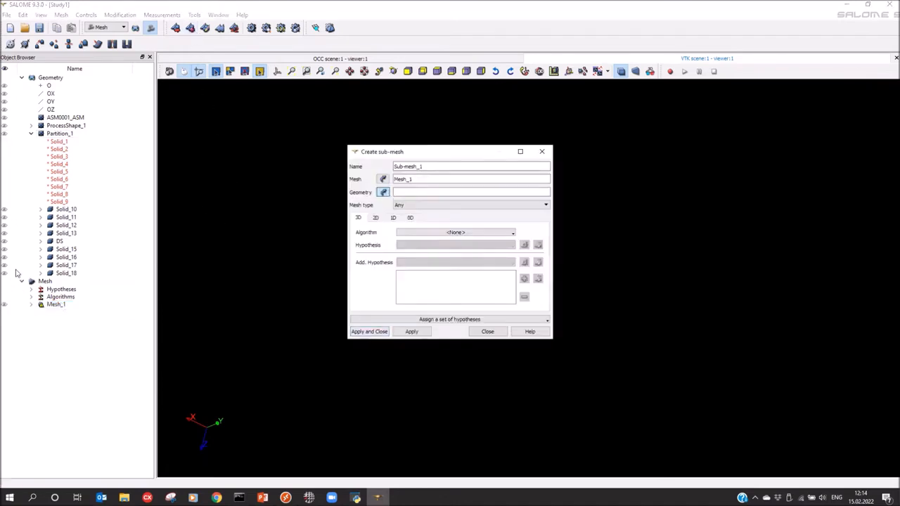
click(58, 211)
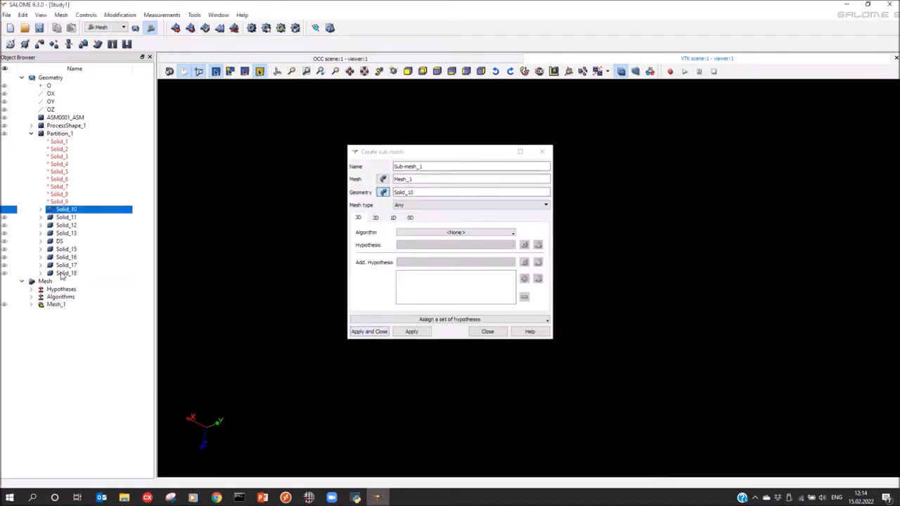
shift+click(64, 273)
ctrl+click(62, 242)
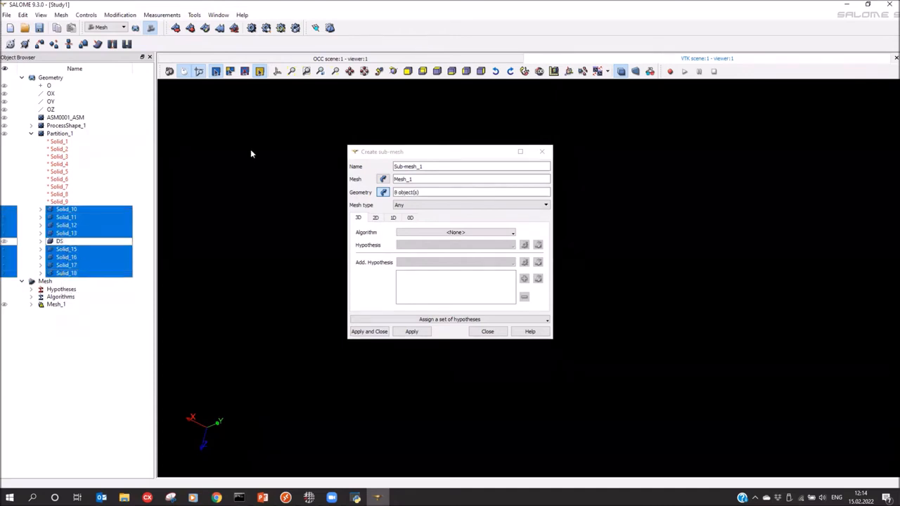
click(376, 218)
click(456, 232)
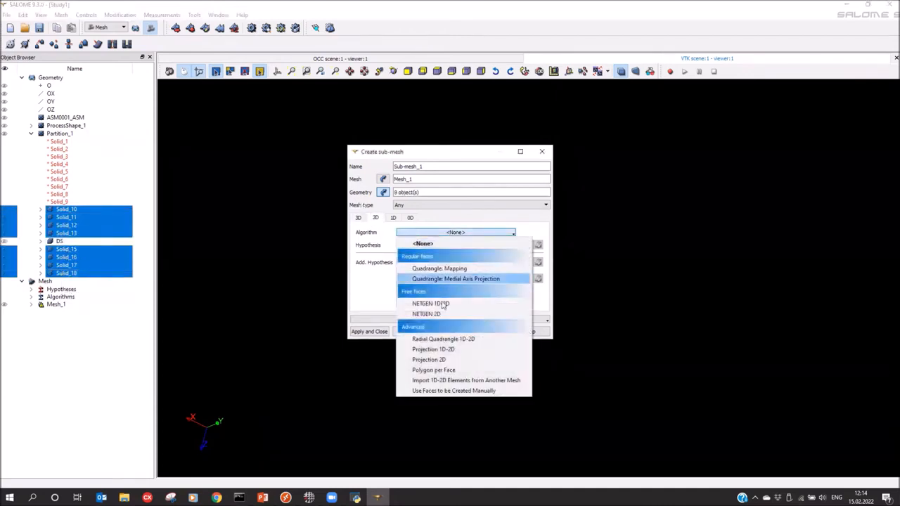
click(430, 304)
click(431, 244)
click(432, 275)
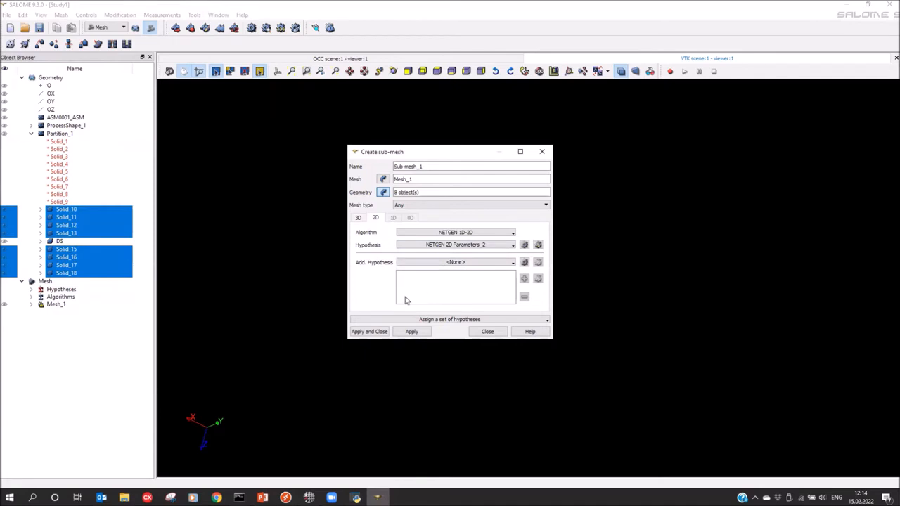
click(368, 332)
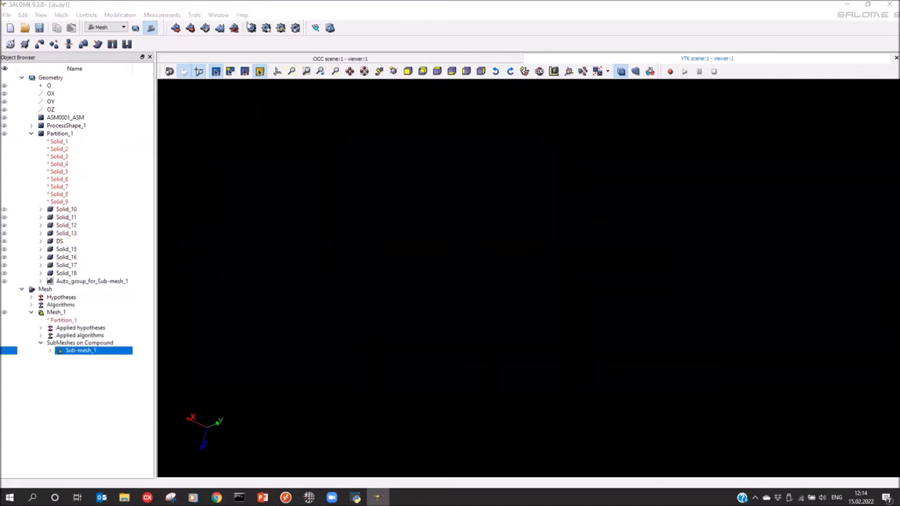
click(252, 27)
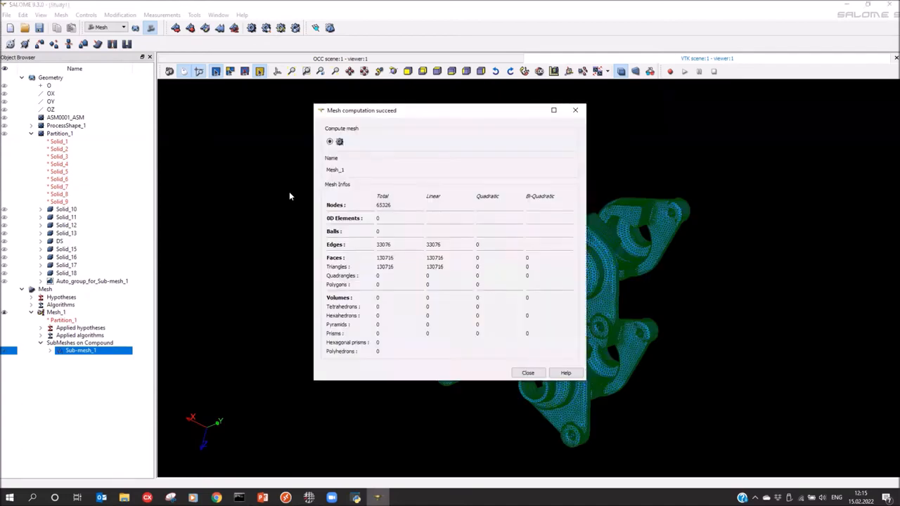
Close the computation results and open Mesh_1 for editing, showing NETGEN 1D-2D and Parameters_1
click(576, 110)
click(55, 312)
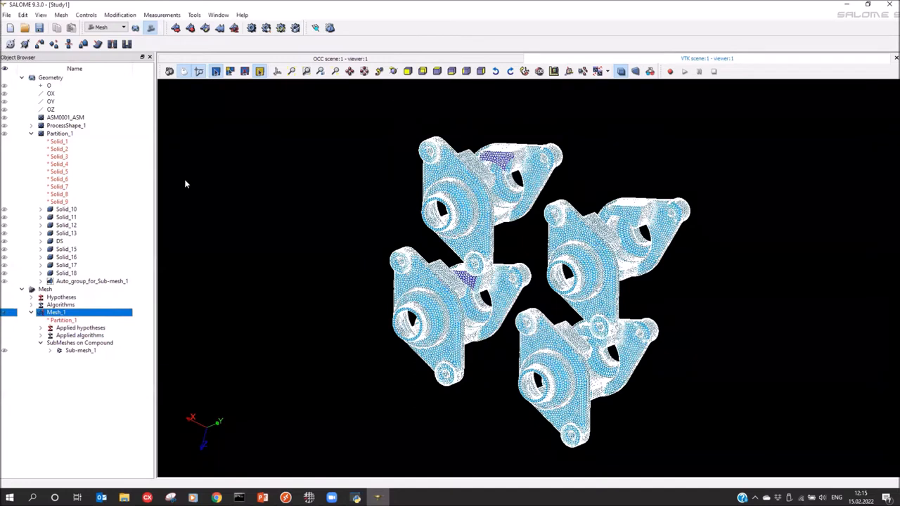
click(251, 27)
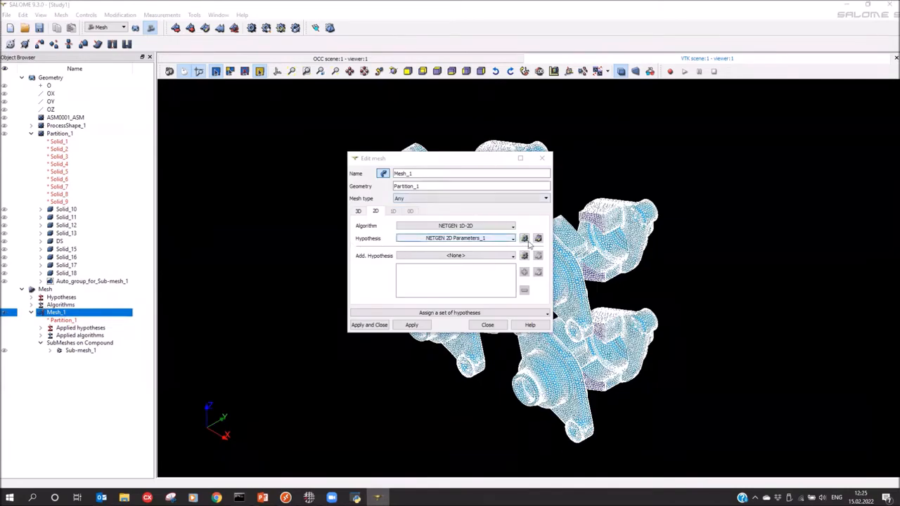
Change the NETGEN 2D Parameters_1 fineness to Moderate and close the mesh editor
click(538, 239)
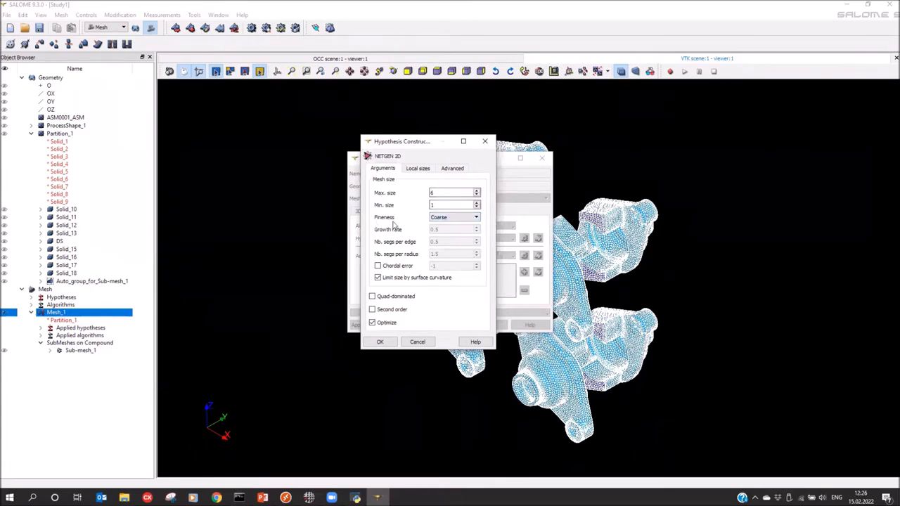
click(455, 219)
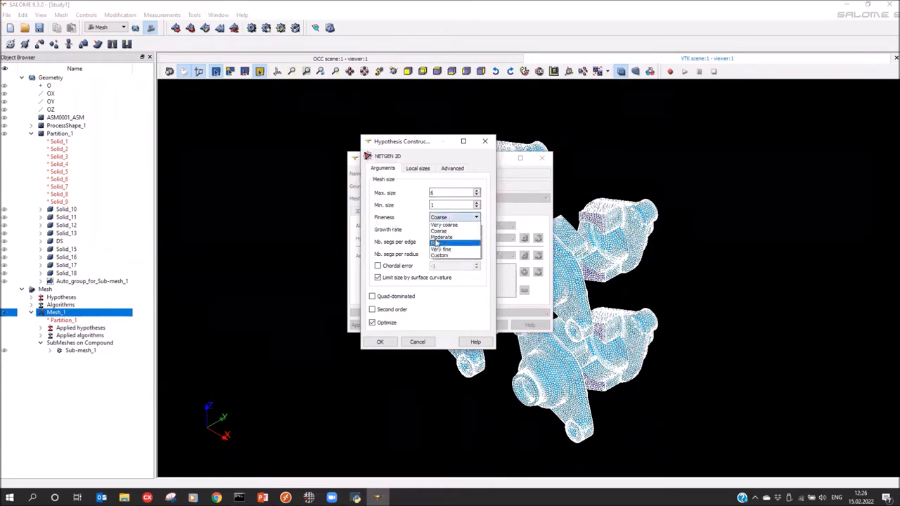
click(441, 237)
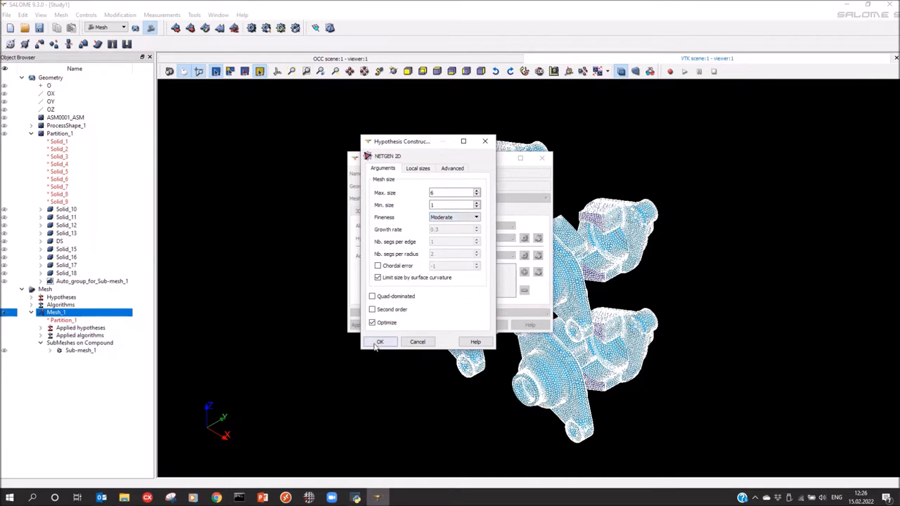
click(379, 341)
click(371, 324)
Recompute Mesh_1, giving 90080 nodes and 181063 triangles, and inspect the finer surface mesh
click(252, 28)
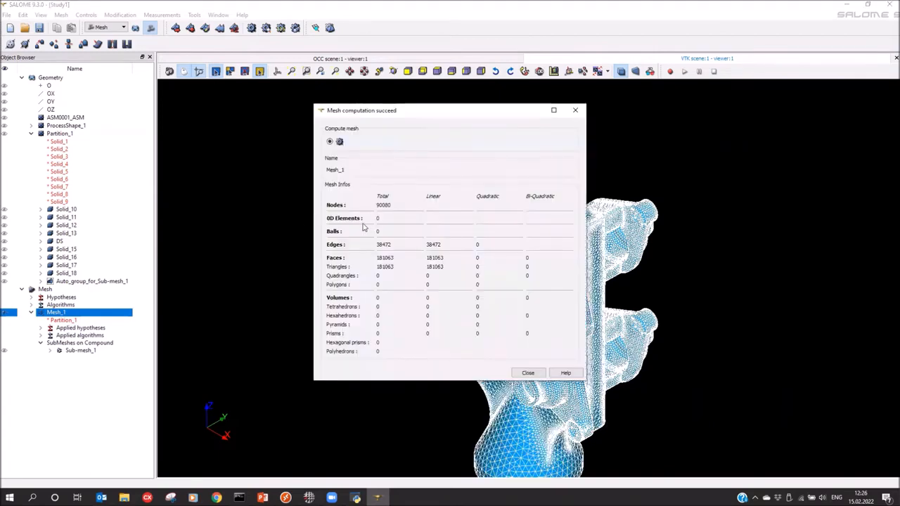
click(575, 110)
drag(499, 355, 511, 158)
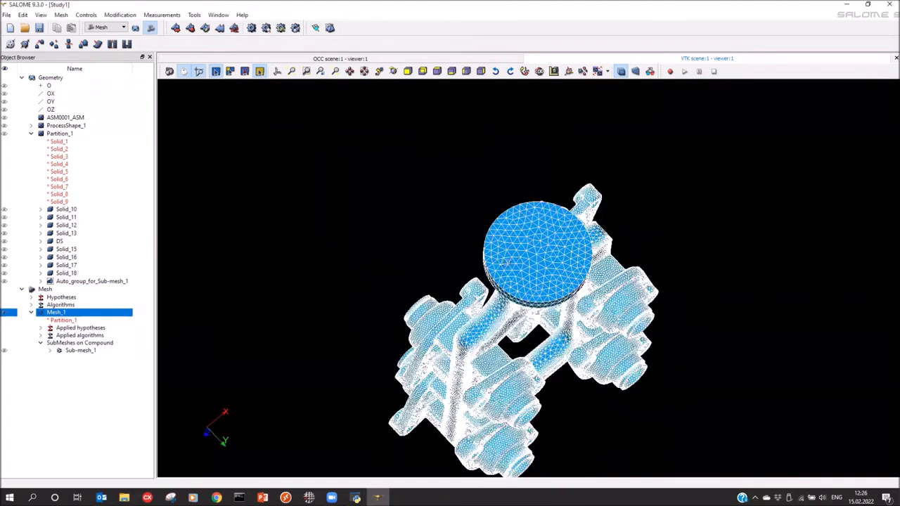
drag(468, 310, 296, 289)
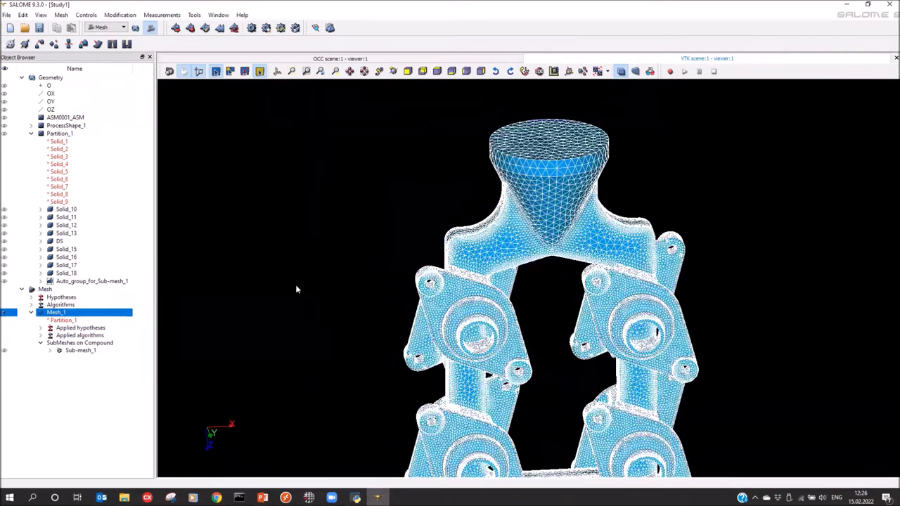
scroll(472, 401, down, 3)
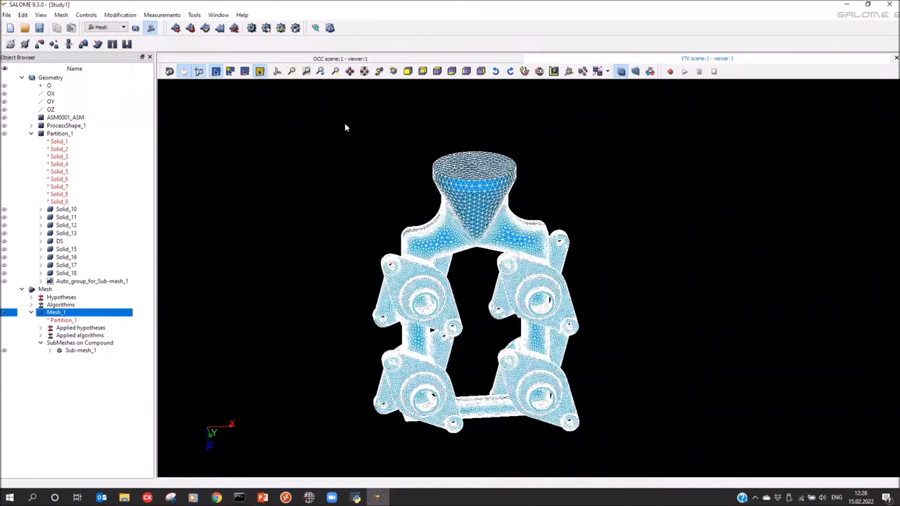
Run the 2D quality check on Mesh_1, correct bad elements down to 8 each, and close the report
click(315, 28)
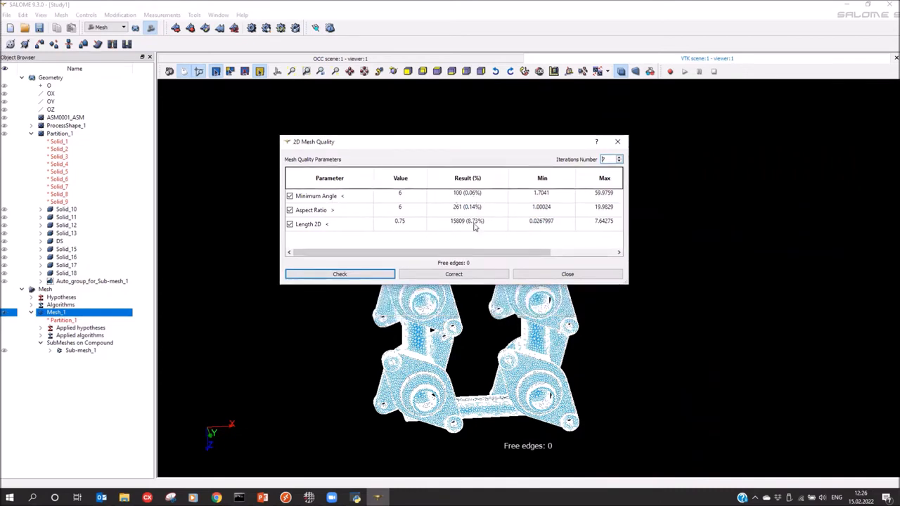
click(442, 278)
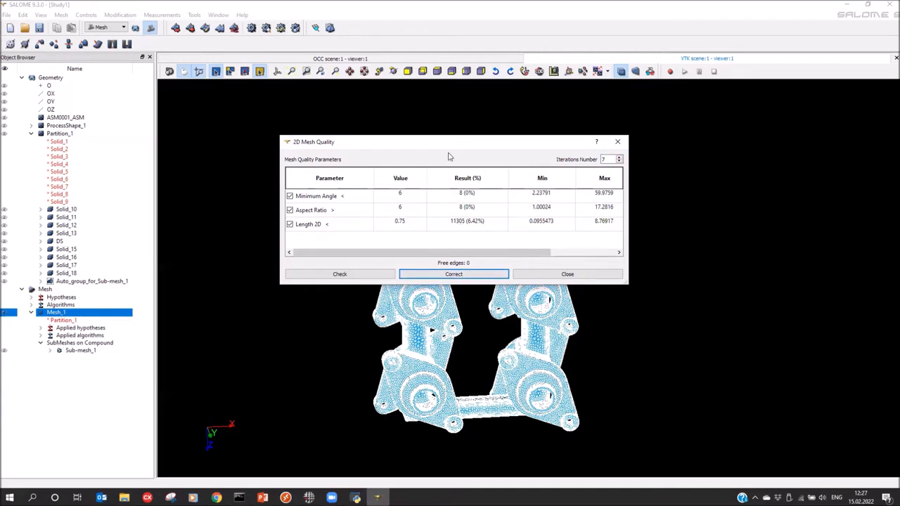
drag(441, 148, 446, 150)
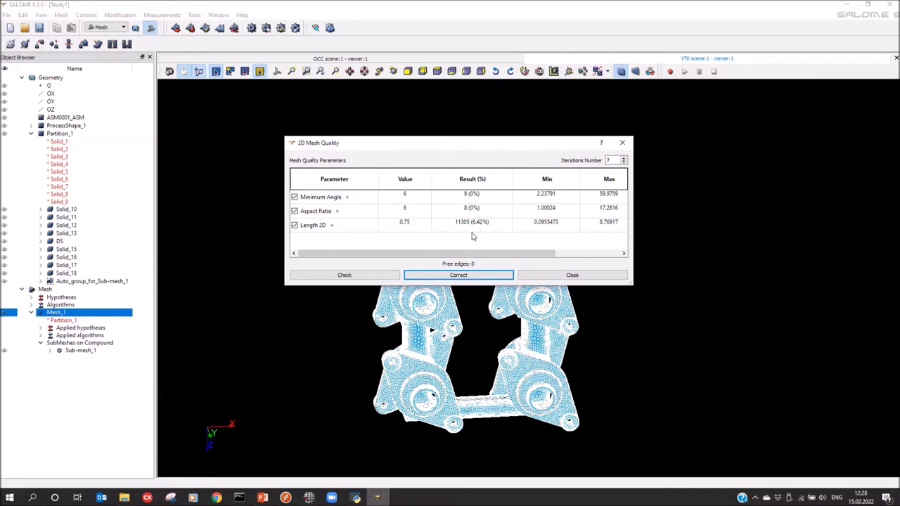
click(623, 144)
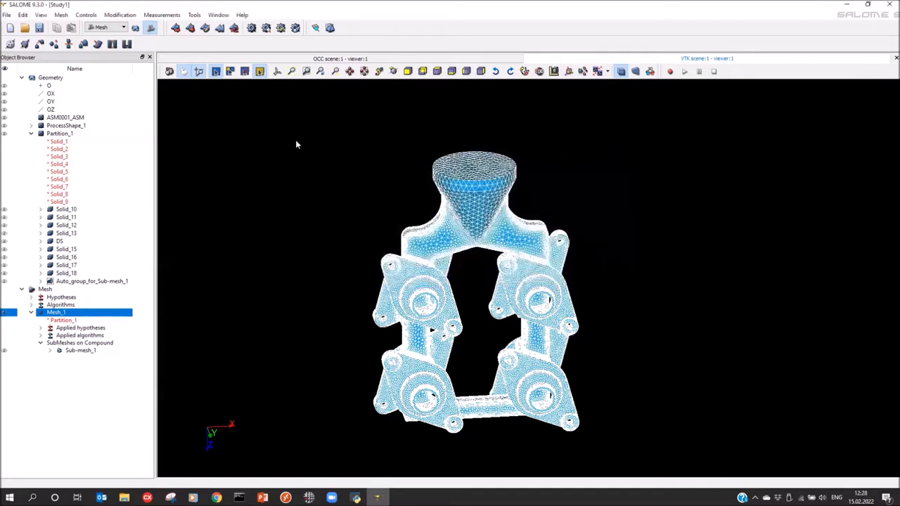
Compute the 3D mesh of Mesh_1, producing 156990 nodes and 662385 tetrahedra
click(330, 28)
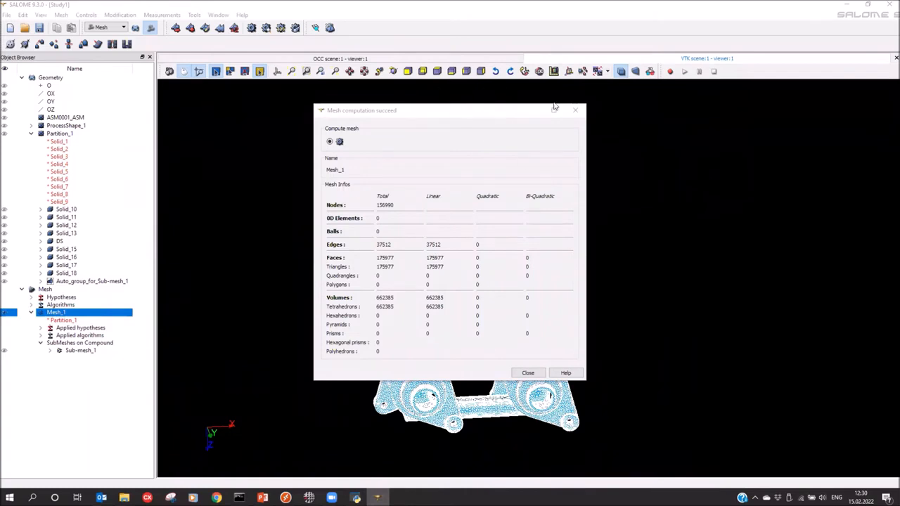
click(575, 110)
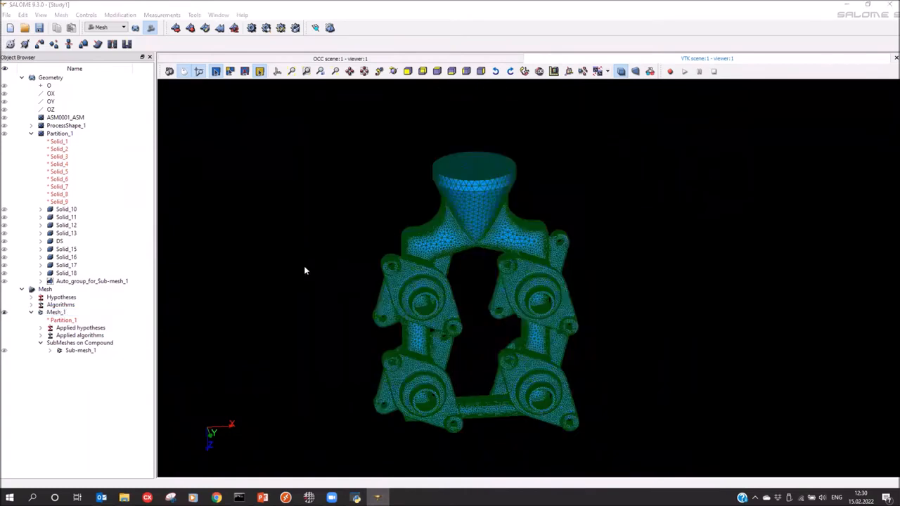
click(54, 313)
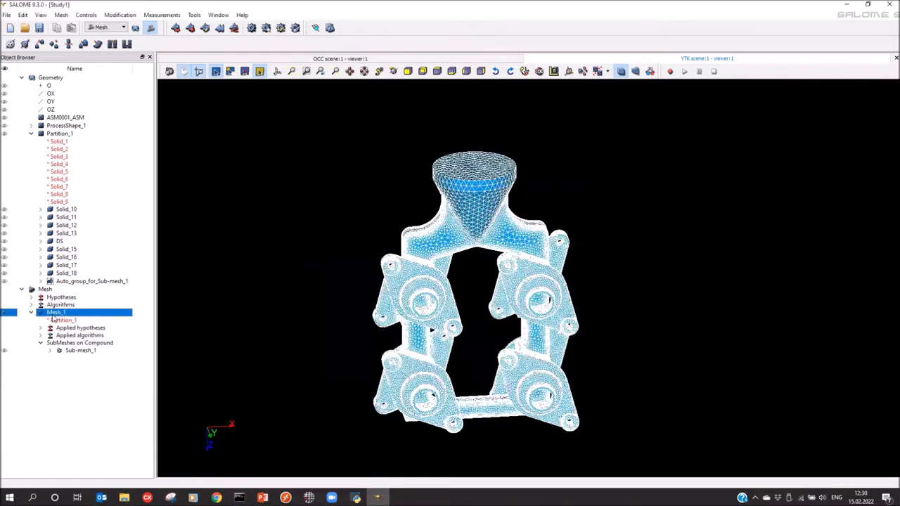
right_click(54, 313)
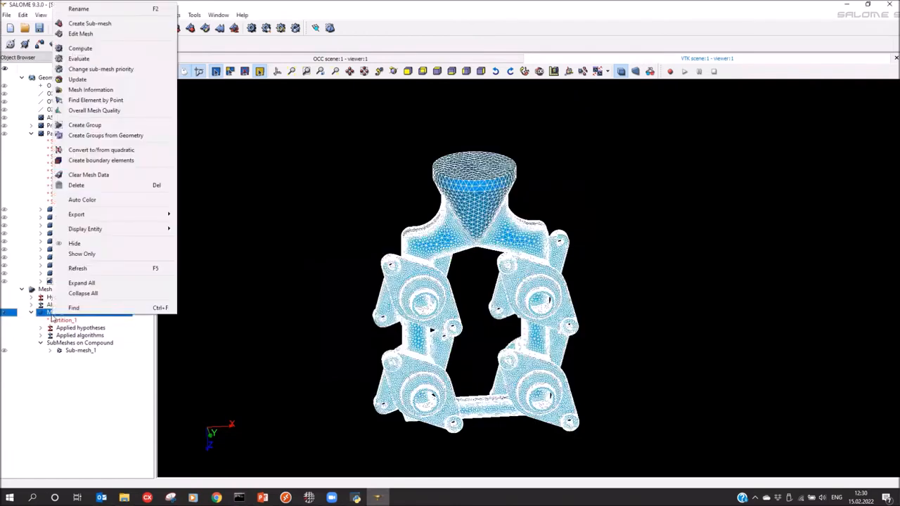
Create volume groups from geometry for Solid_10 through Solid_18, including DS
click(100, 137)
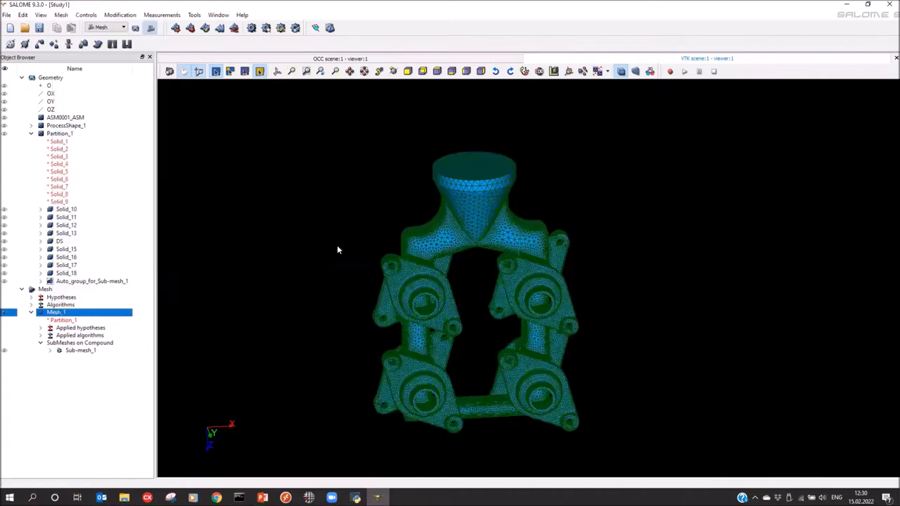
click(65, 210)
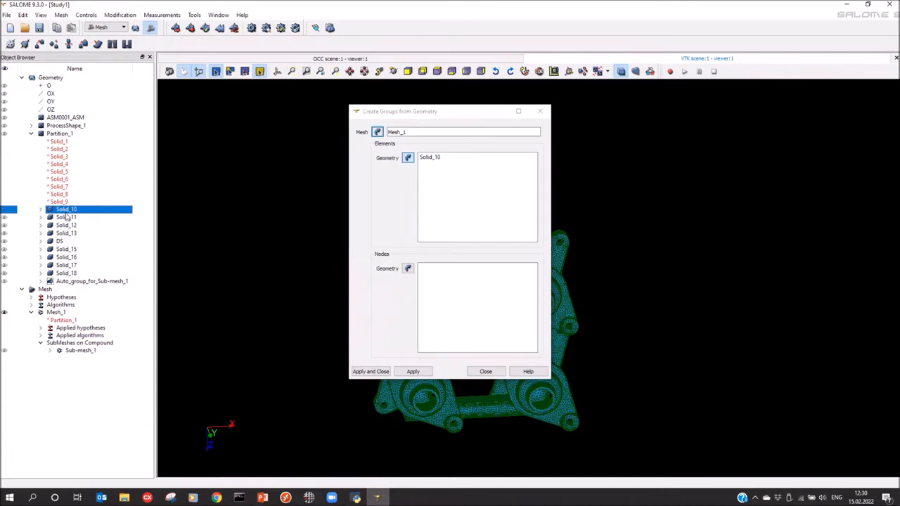
shift+click(64, 275)
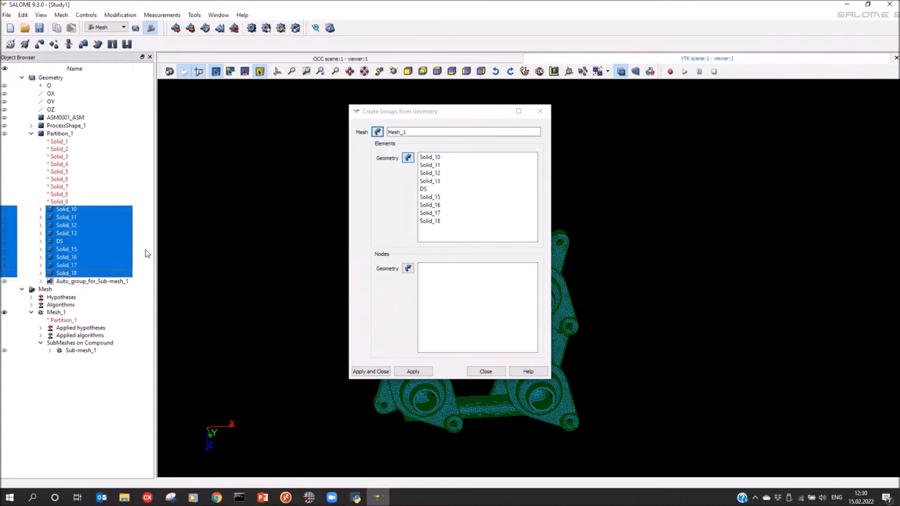
click(369, 374)
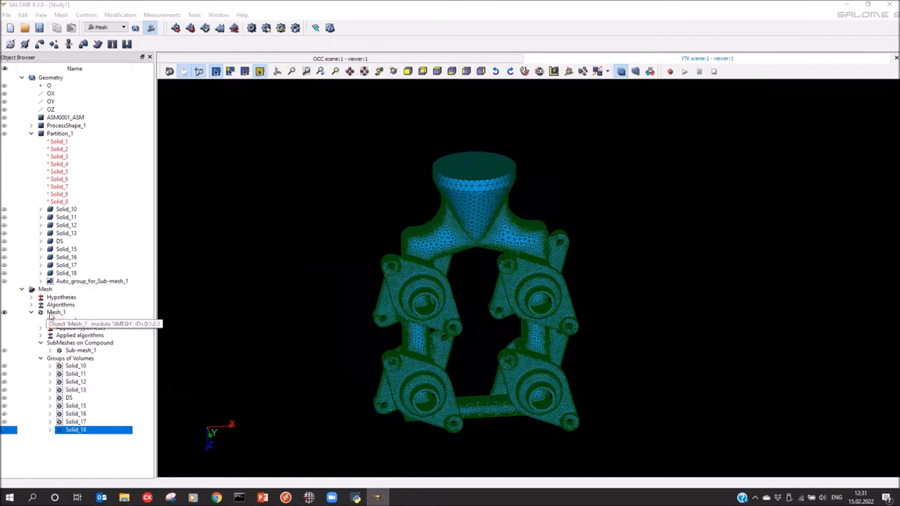
Export Mesh_1 to Mesh_1.med in the Investment Casting Model folder
right_click(52, 314)
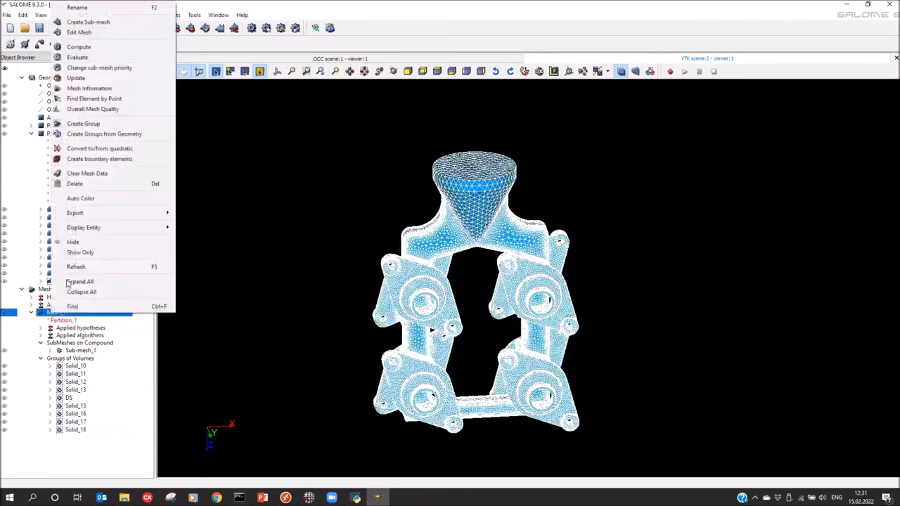
mouse_move(106, 213)
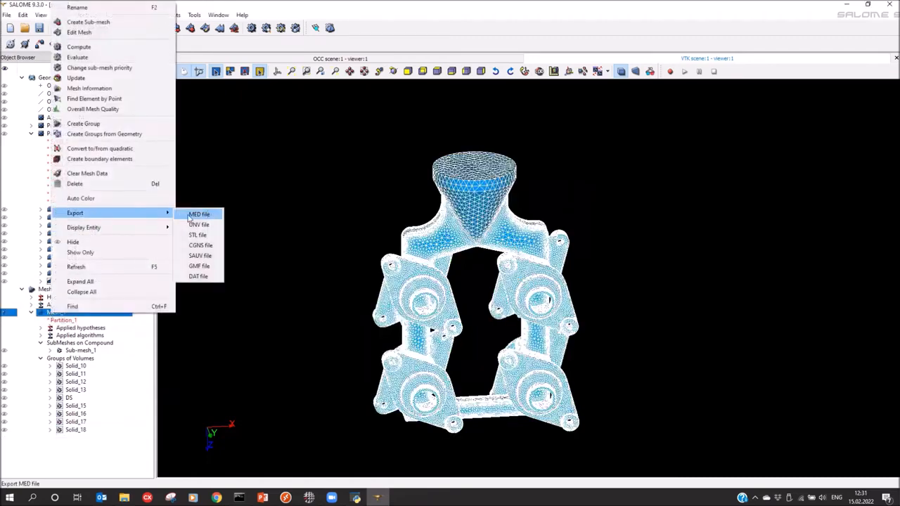
click(195, 215)
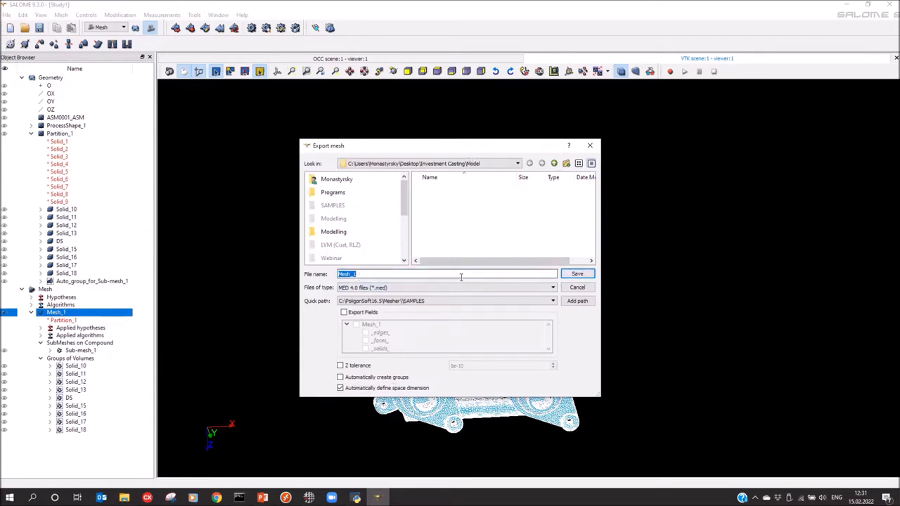
click(573, 276)
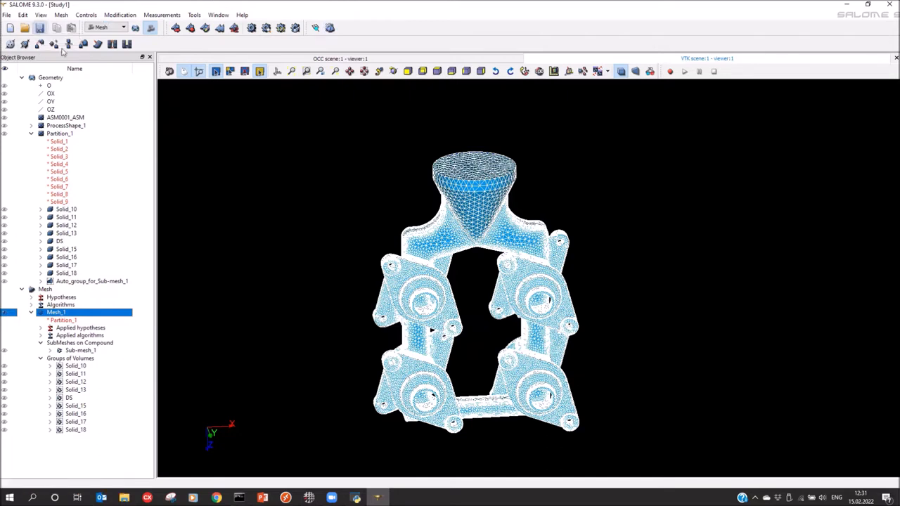
Save the study as Study1.hdf and exit SALOME, shutting down its servers
click(39, 28)
click(578, 308)
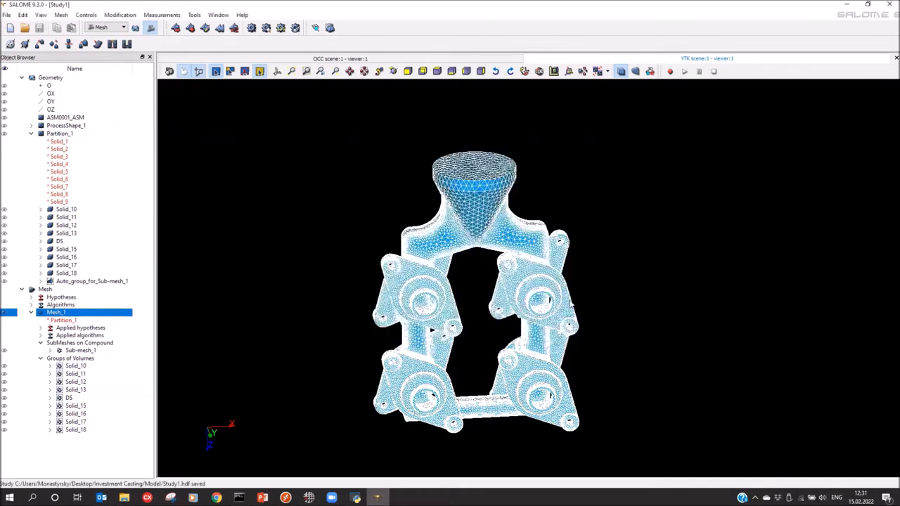
click(889, 4)
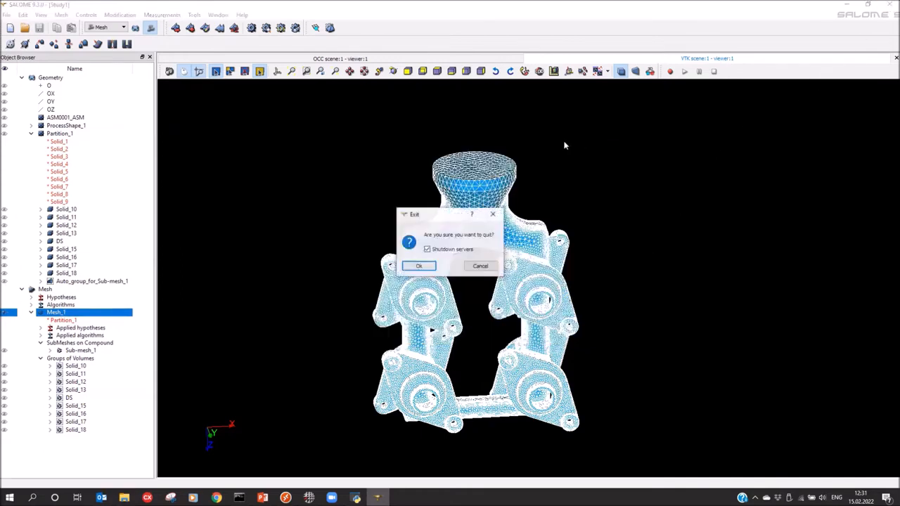
click(427, 268)
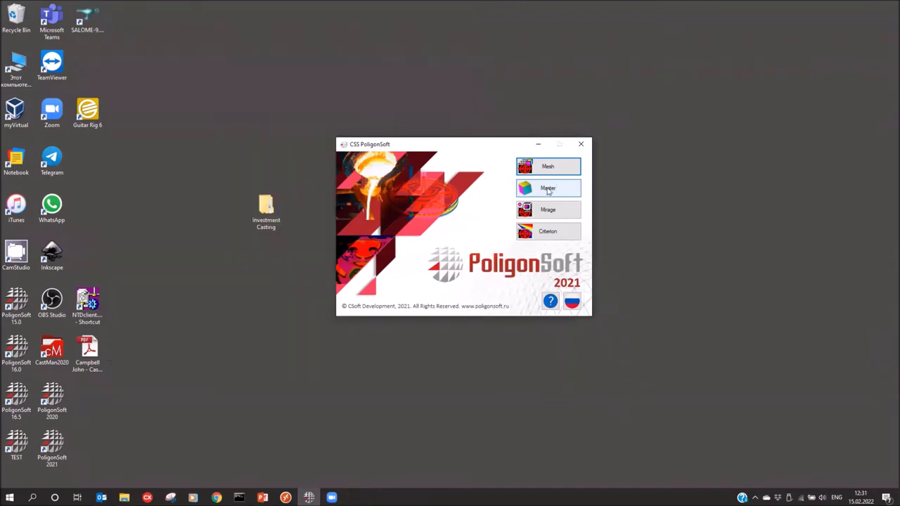
Launch PoligonSoft Master and set up a Salome geometry import in millimetres
click(551, 190)
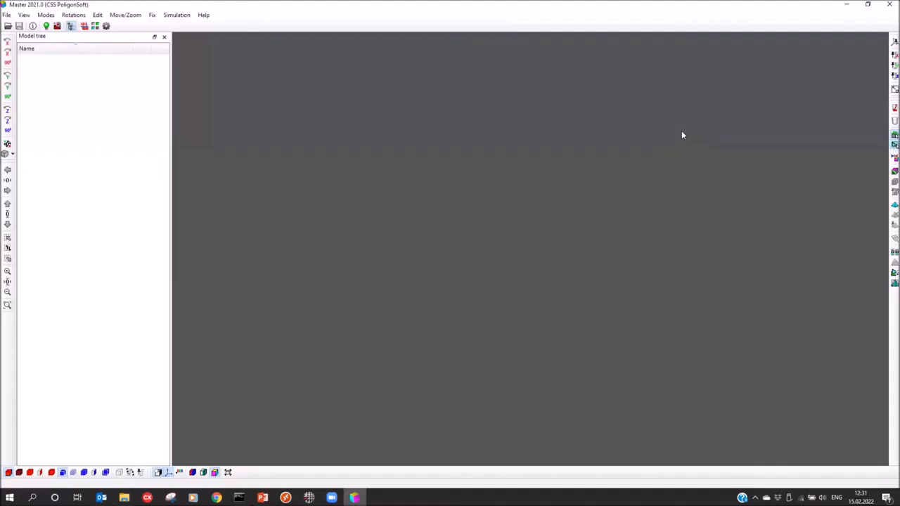
click(8, 27)
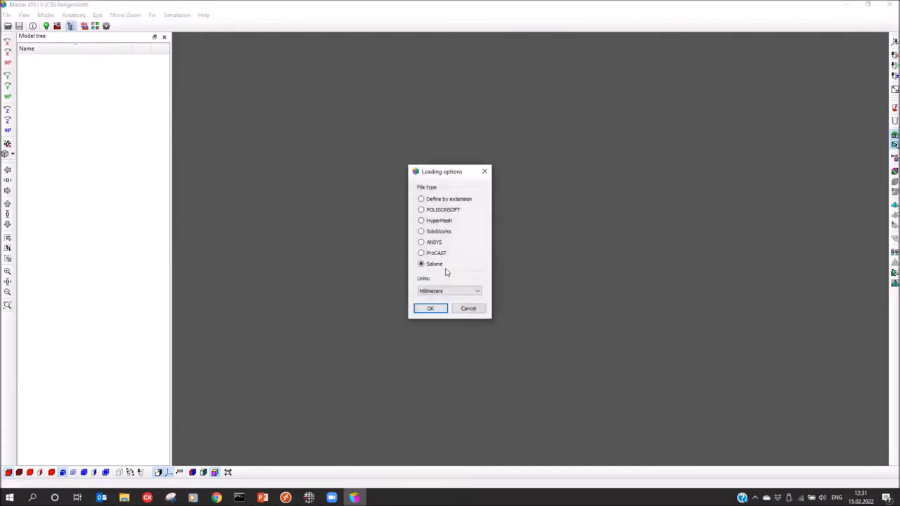
click(431, 293)
click(431, 301)
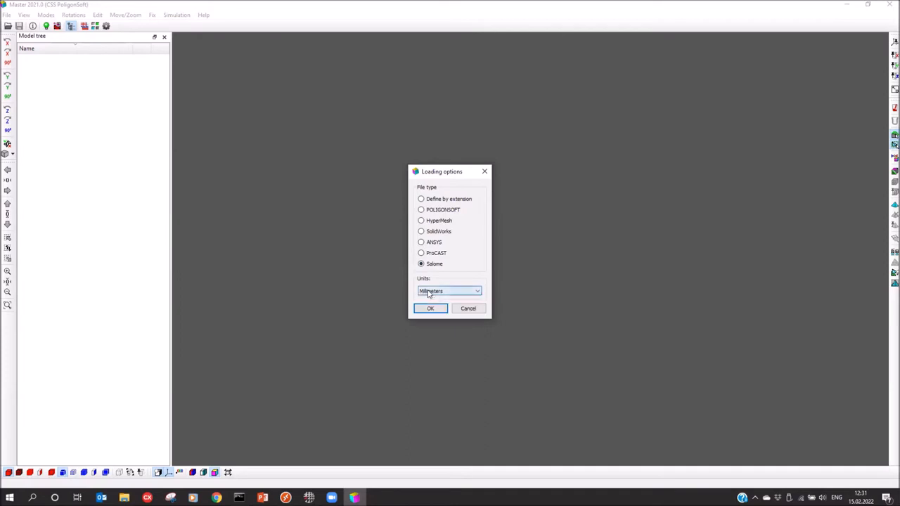
click(428, 310)
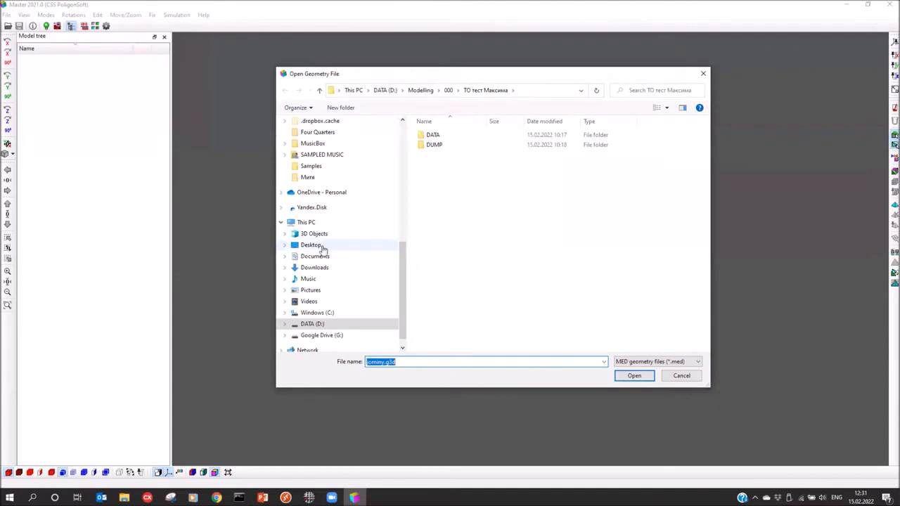
Open Mesh_1.med from the Desktop's Investment Casting > Model folder
click(367, 246)
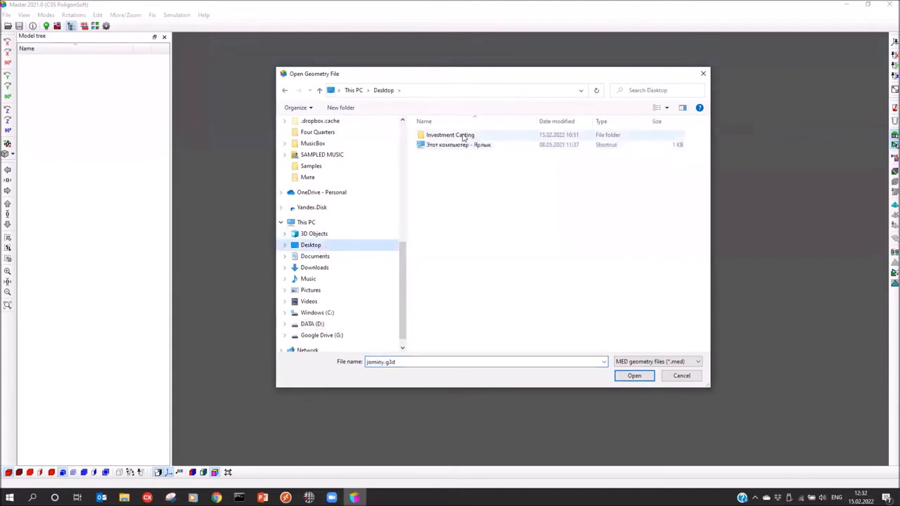
double_click(461, 135)
double_click(451, 136)
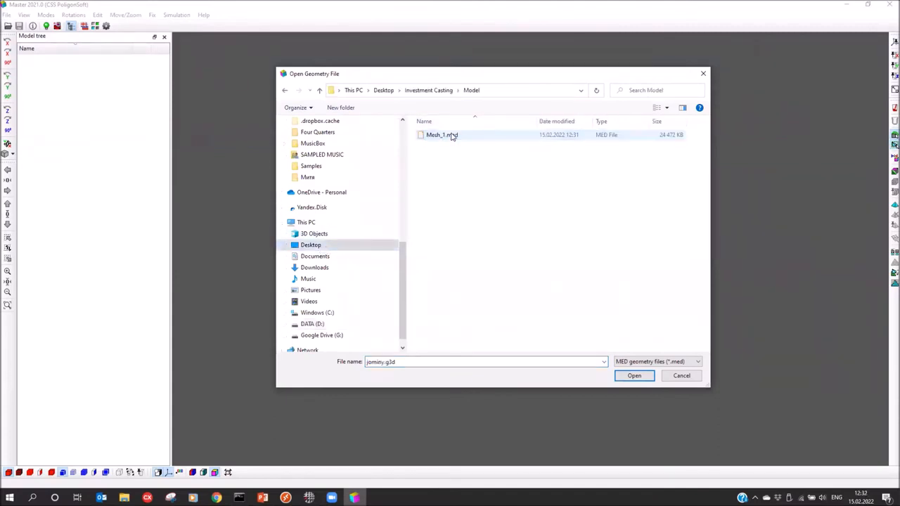
click(454, 136)
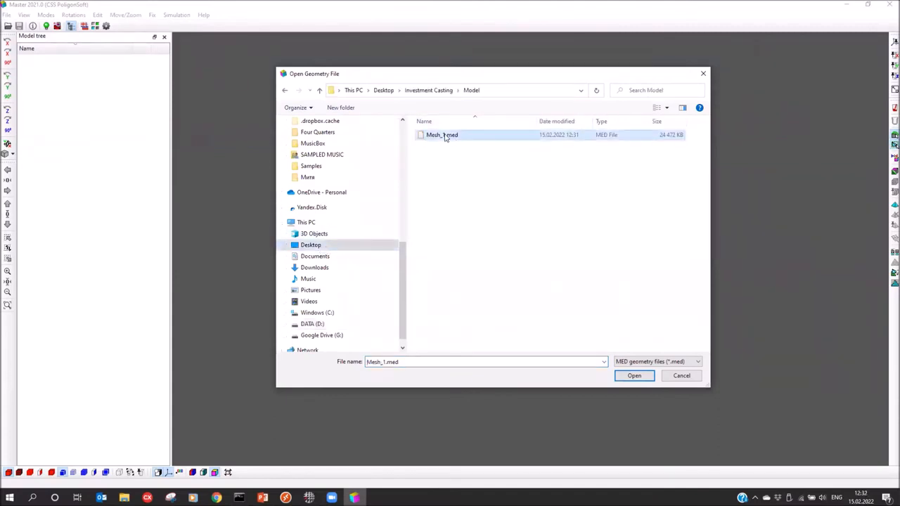
click(637, 377)
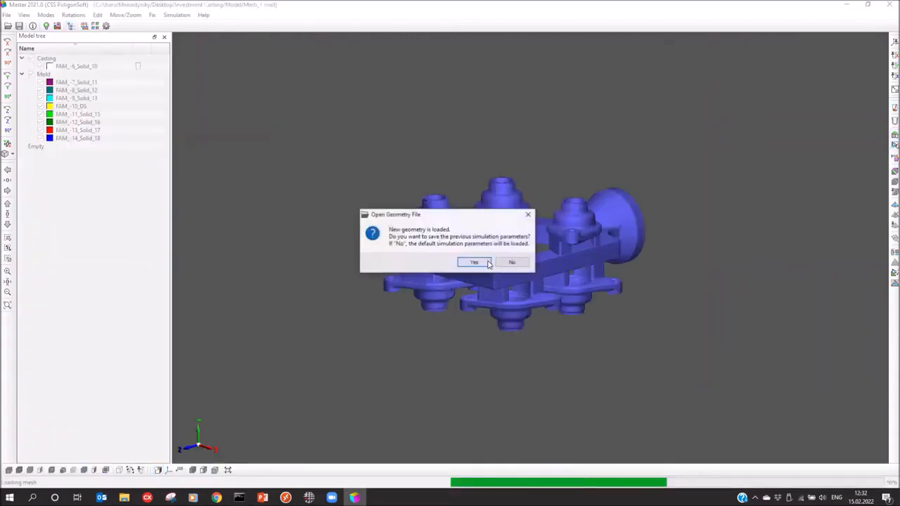
Keep the previous simulation parameters so Mesh_1.med finishes loading with its Casting and Mold volumes
drag(458, 221, 506, 155)
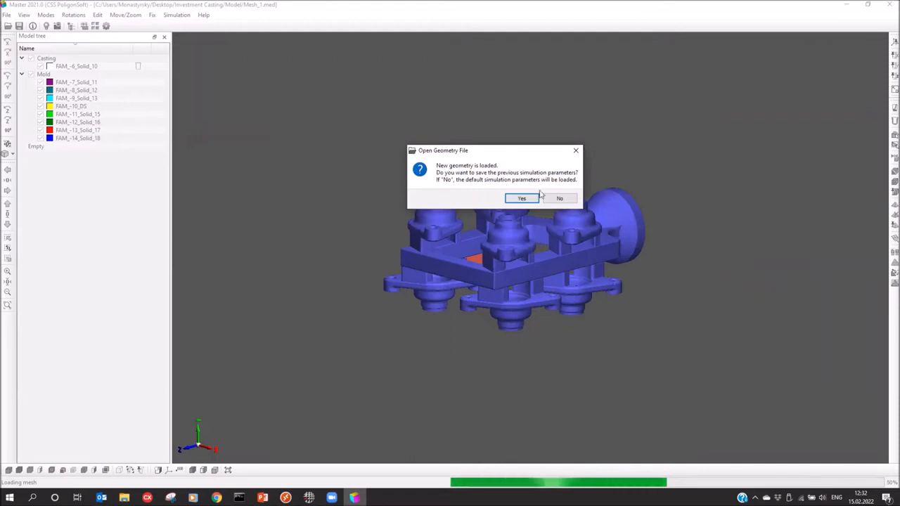
click(523, 199)
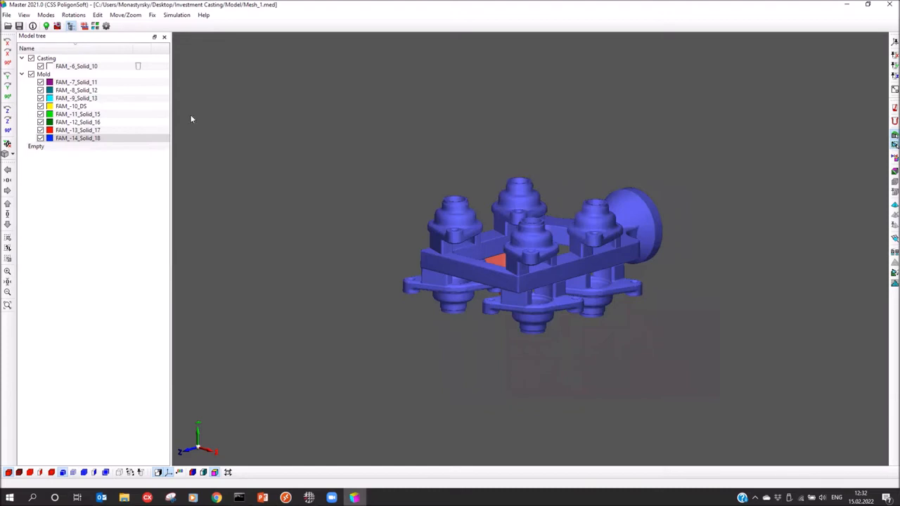
Reset the model to a front view, tilt it, and colour the parts by volume type
click(8, 145)
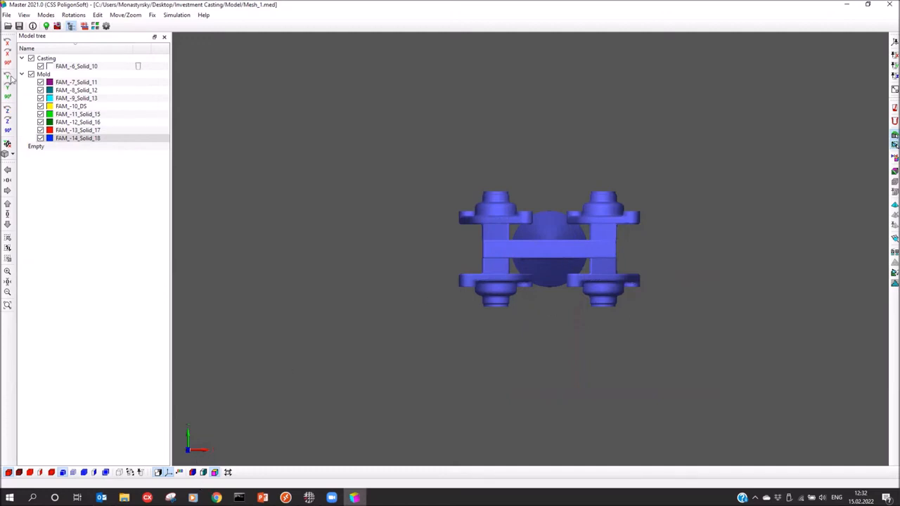
click(7, 63)
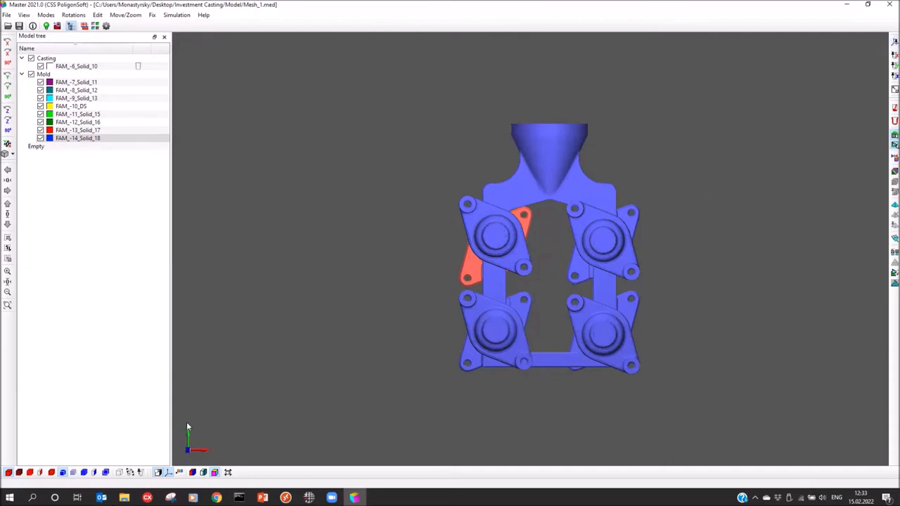
middle_drag(287, 287, 302, 327)
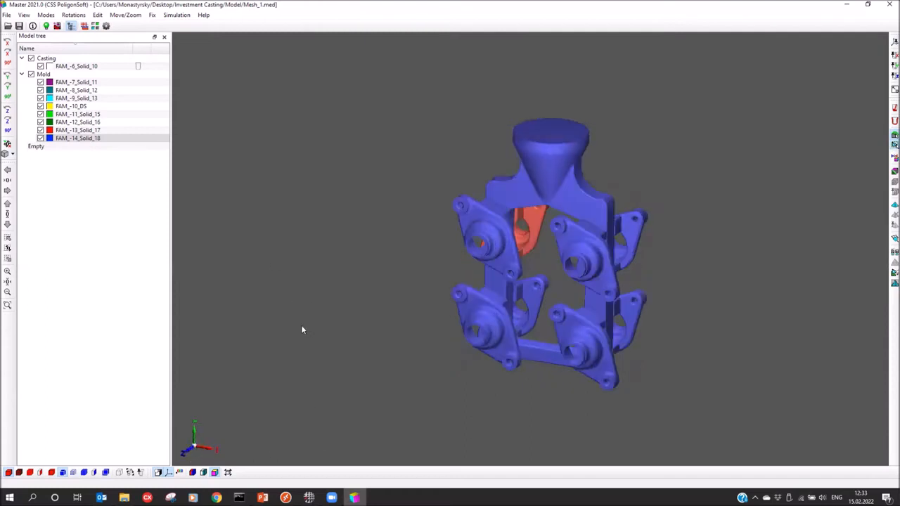
click(192, 473)
drag(334, 322, 415, 327)
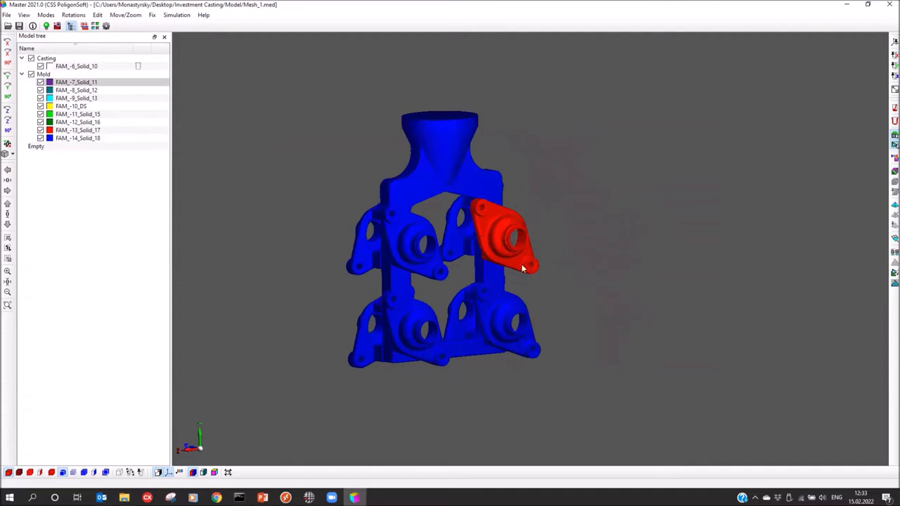
Hide and reshow FAM_-6_Solid_10 to confirm it is the red casting volume
click(70, 66)
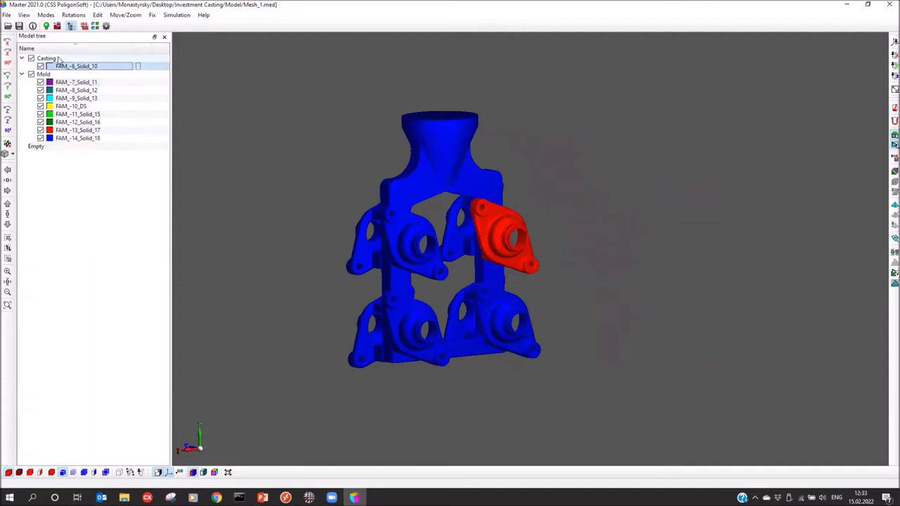
click(40, 66)
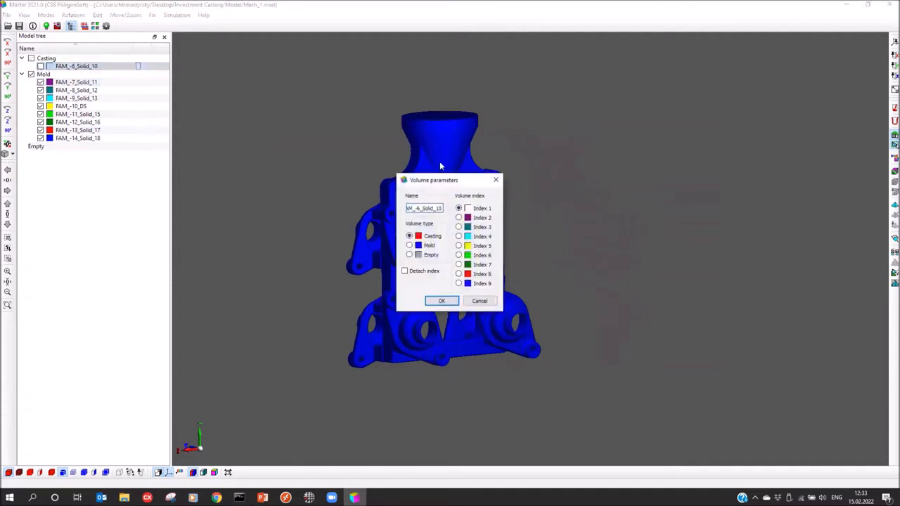
click(41, 67)
drag(299, 182, 383, 240)
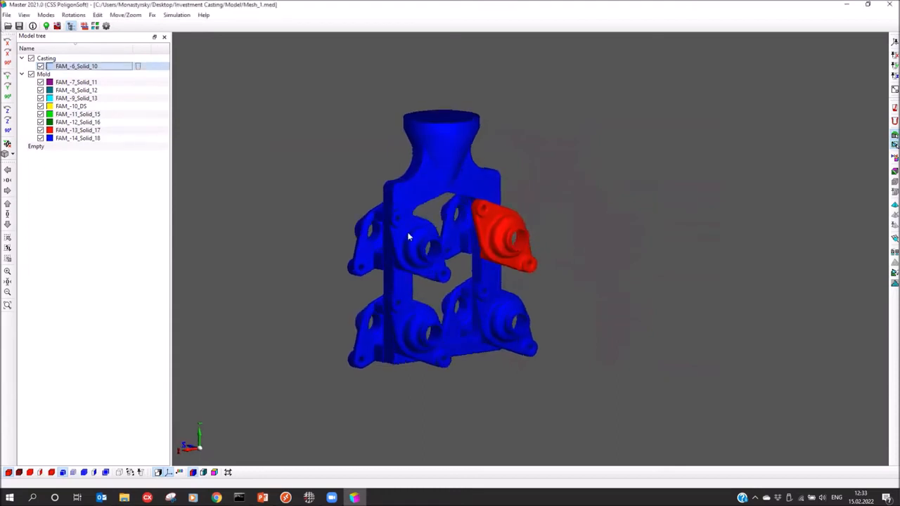
drag(493, 325, 514, 339)
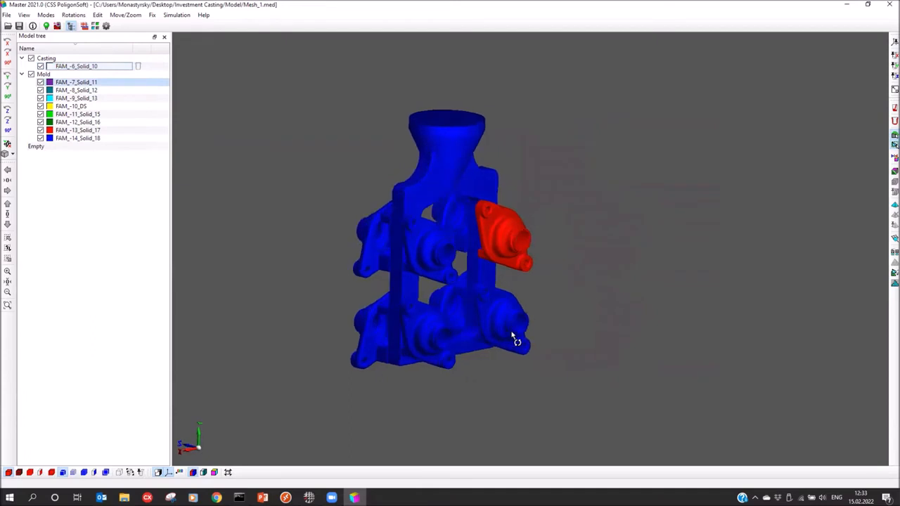
drag(416, 296, 405, 298)
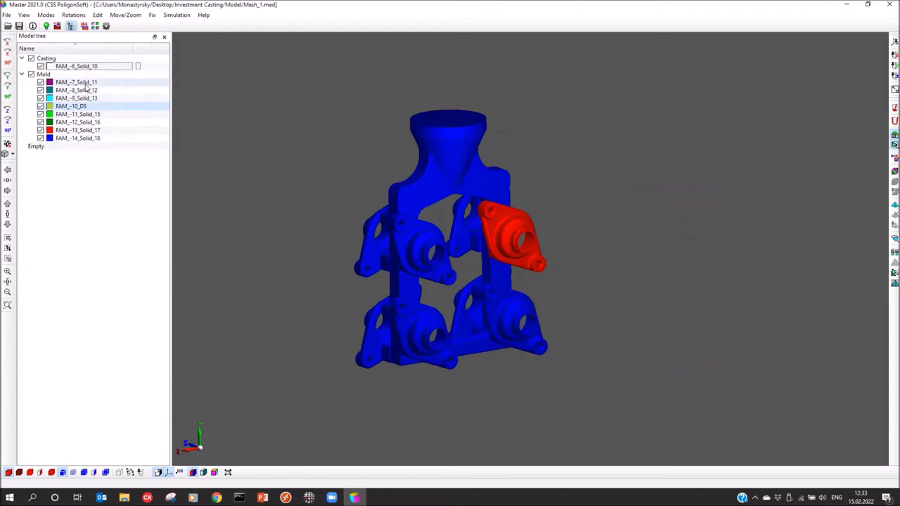
Set FAM_-10_DS to a Casting volume with Index 2, accepting default boundary faces
double_click(442, 158)
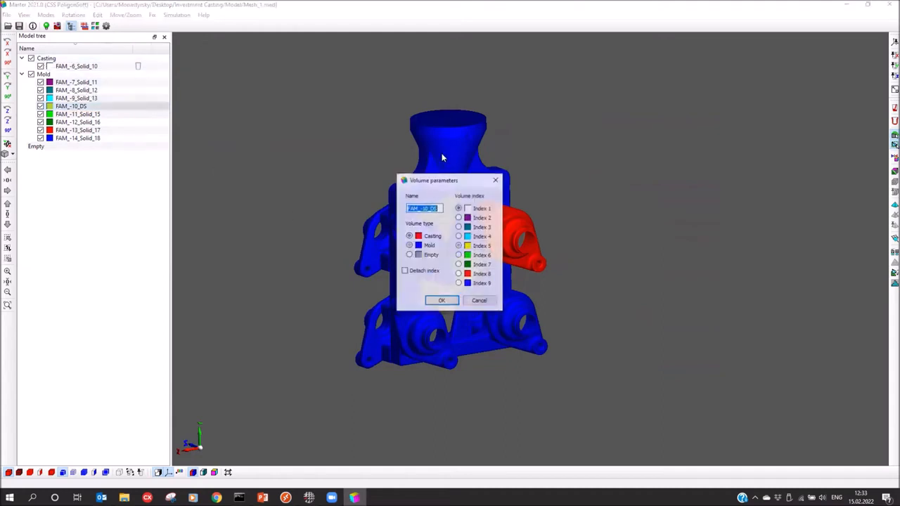
drag(449, 182, 549, 159)
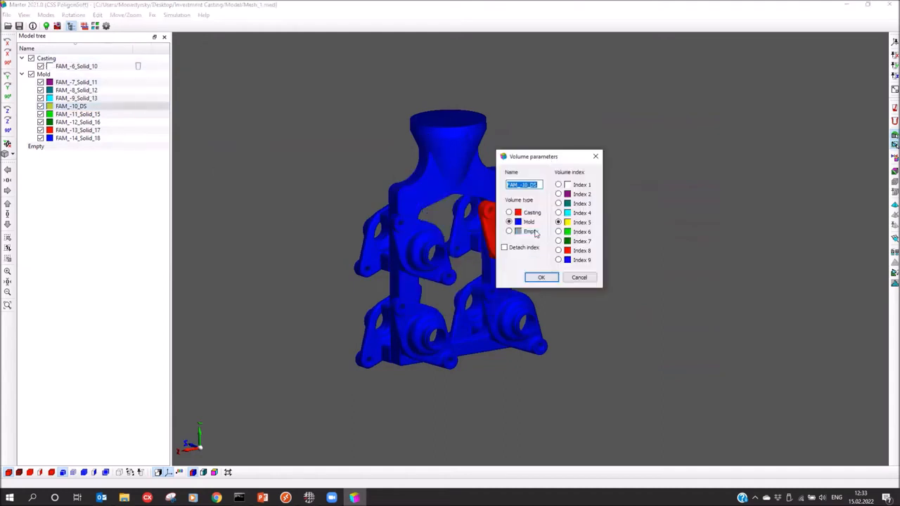
click(509, 212)
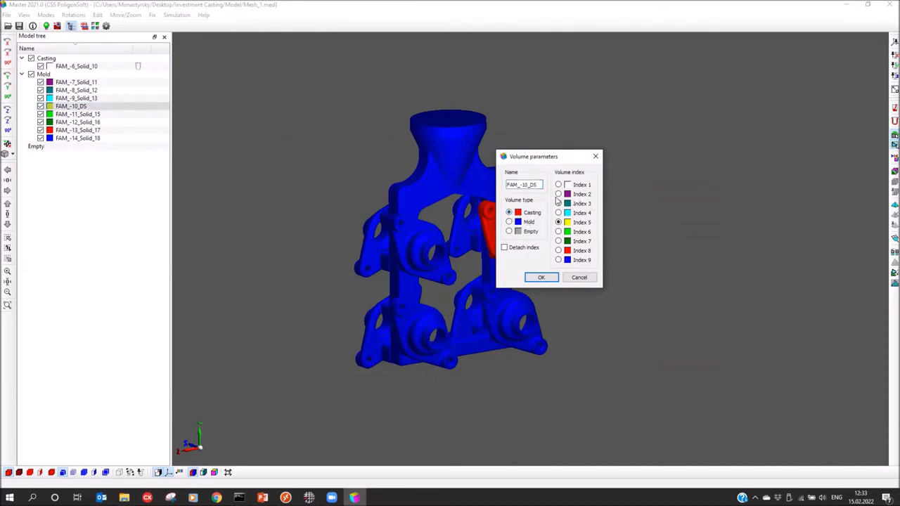
click(581, 195)
click(540, 277)
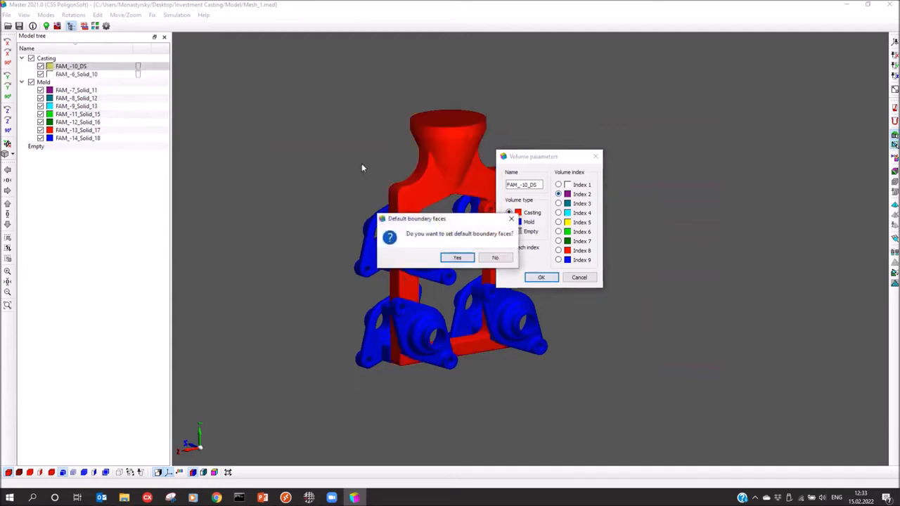
click(459, 257)
drag(431, 223, 408, 242)
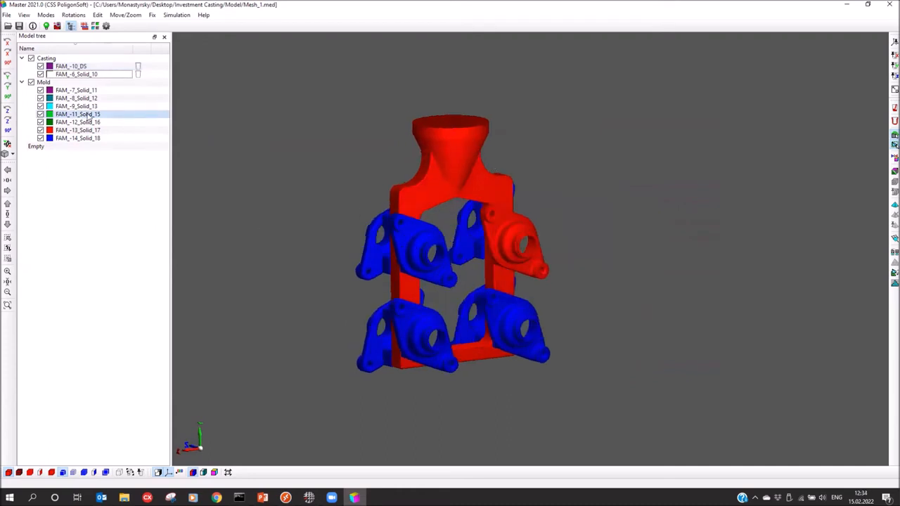
Switch the seven solids FAM_-7 to FAM_-14 to Casting, Index 1, with default boundary faces
click(62, 94)
shift+click(78, 137)
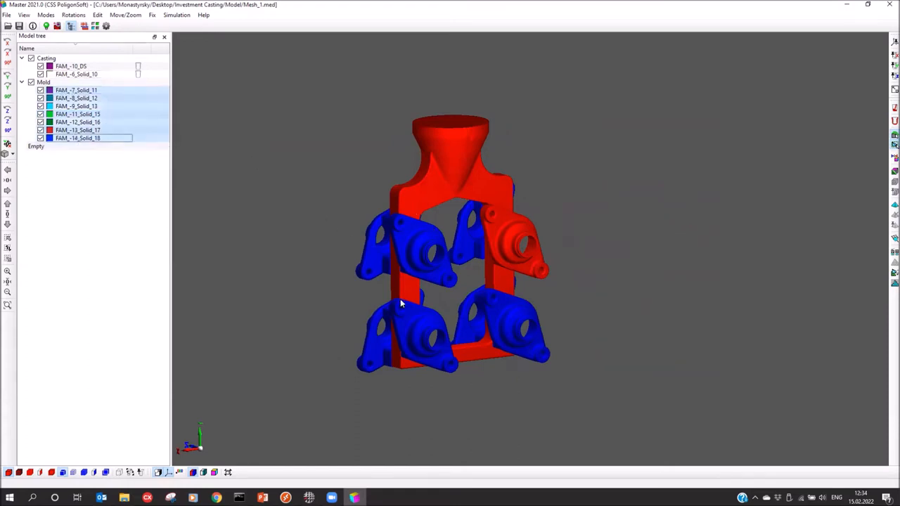
right_click(75, 94)
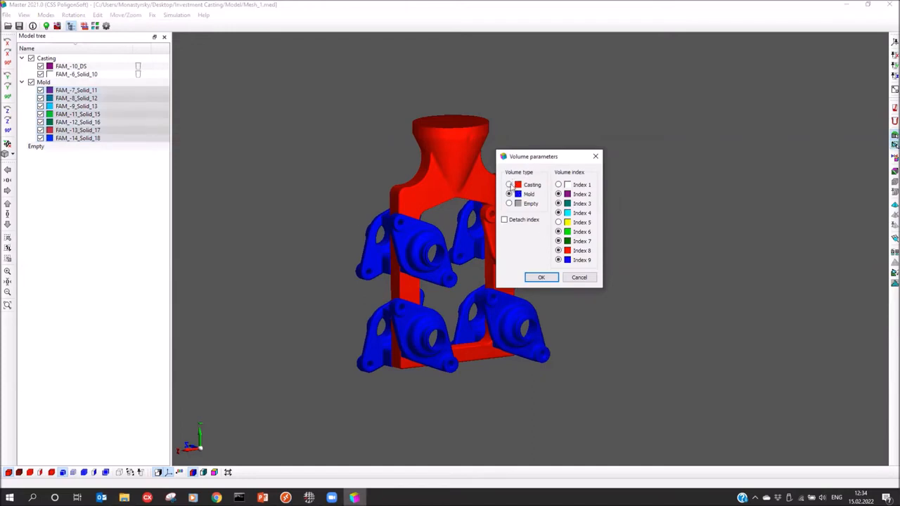
click(509, 185)
click(558, 185)
click(540, 277)
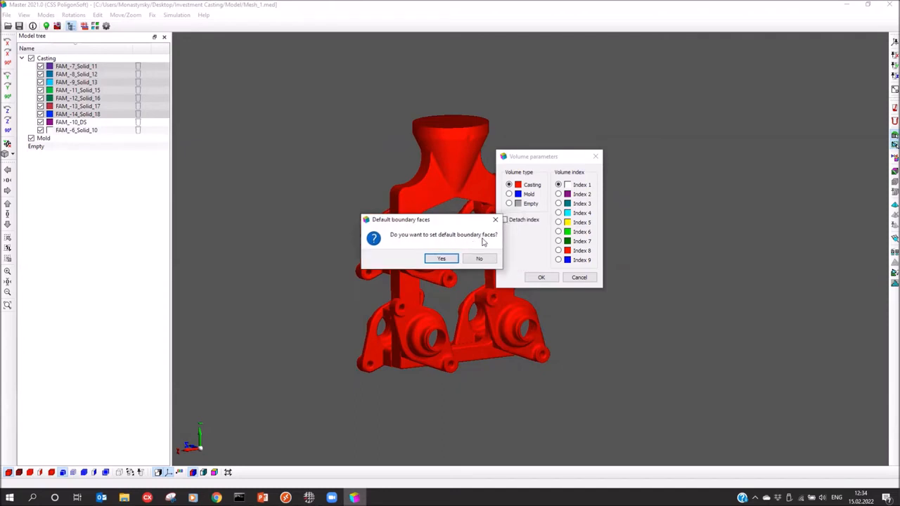
click(439, 258)
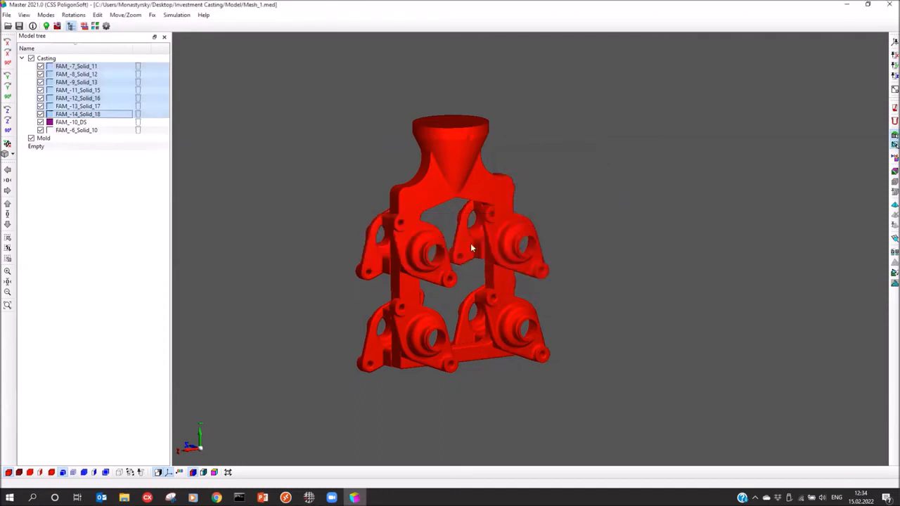
Clear the tree selection and rotate the now all-red cluster to inspect it
click(96, 150)
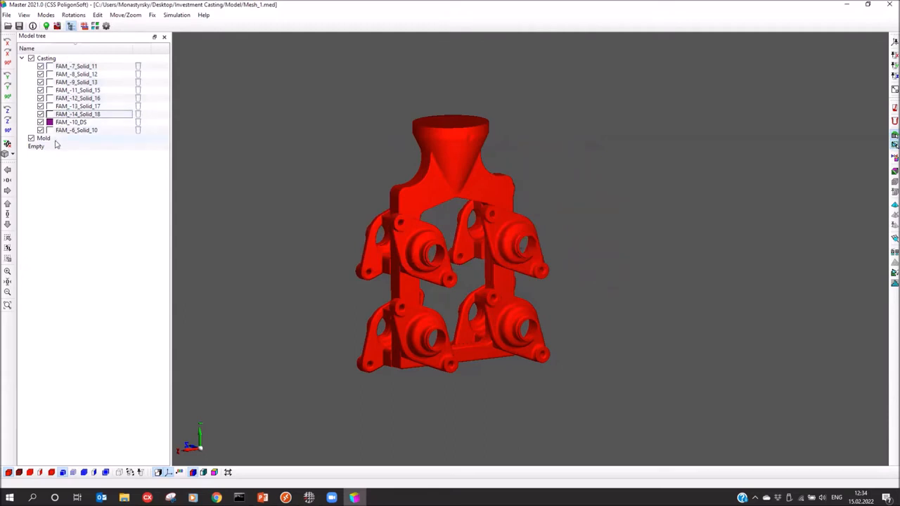
drag(416, 237, 420, 230)
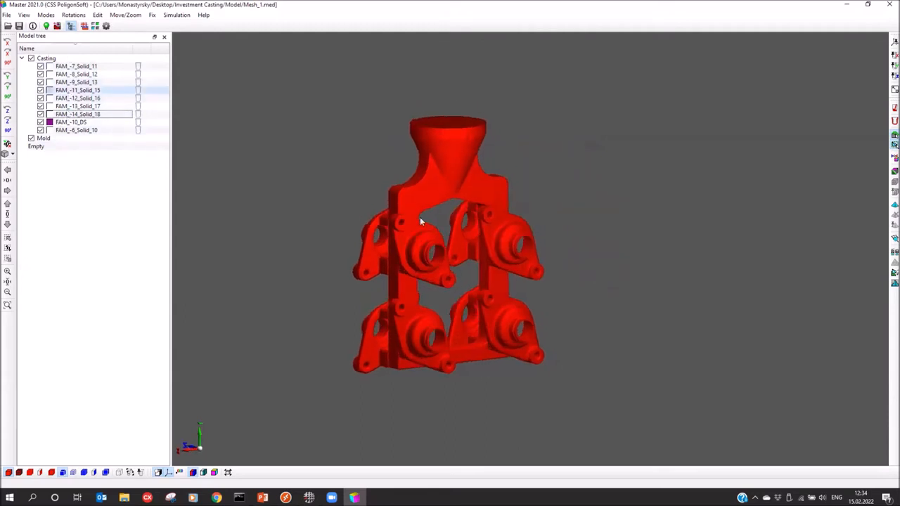
middle_drag(466, 189, 489, 211)
mouse_move(485, 344)
mouse_down()
mouse_move(469, 339)
mouse_move(474, 332)
mouse_up()
mouse_move(527, 275)
mouse_down()
mouse_move(538, 267)
mouse_move(534, 281)
mouse_up()
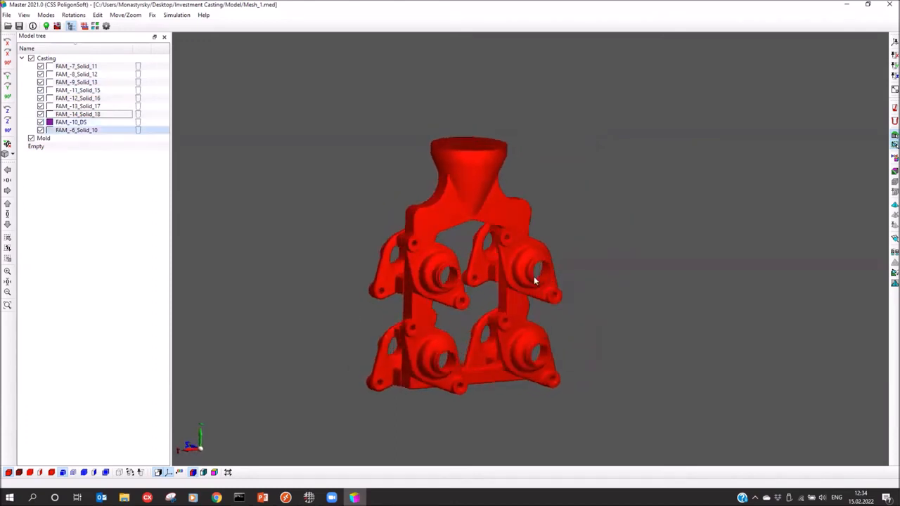
click(203, 472)
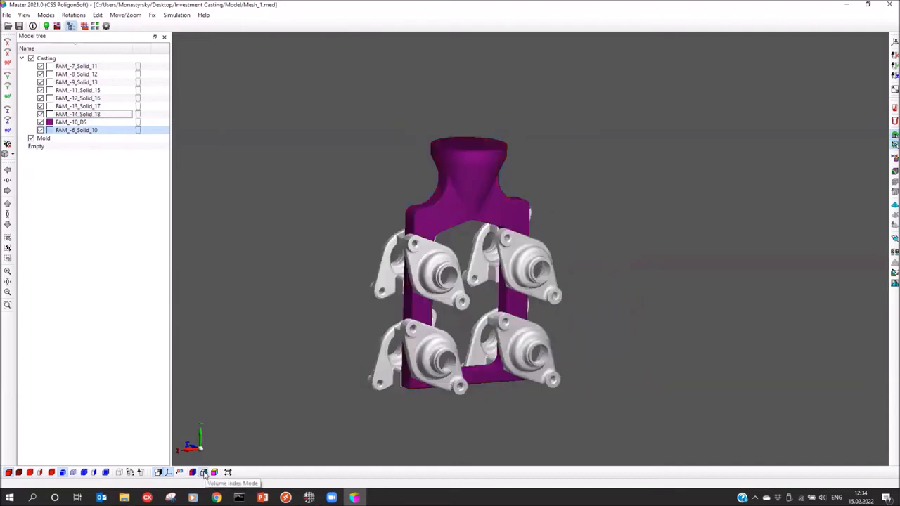
drag(321, 342, 314, 339)
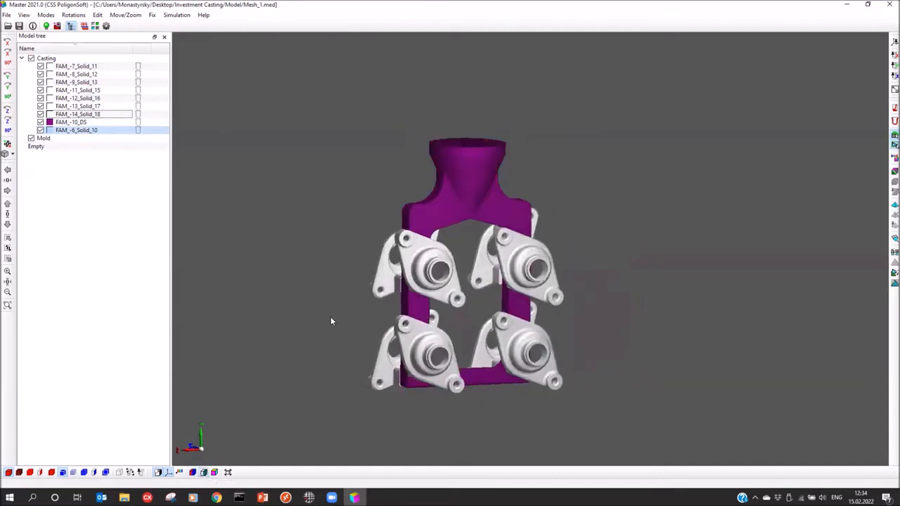
drag(493, 282, 422, 271)
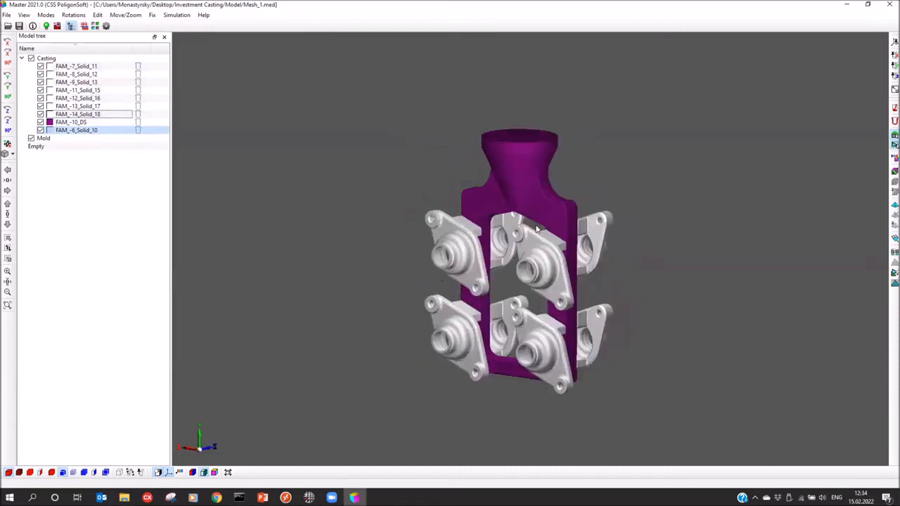
drag(512, 375, 502, 223)
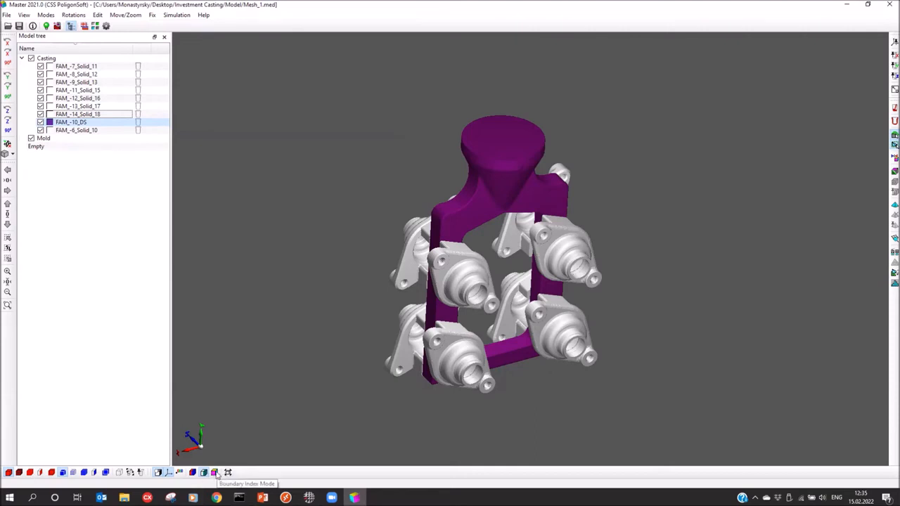
Switch to Boundary Index Mode and select the pouring cup's flat top face
click(216, 473)
drag(289, 289, 321, 326)
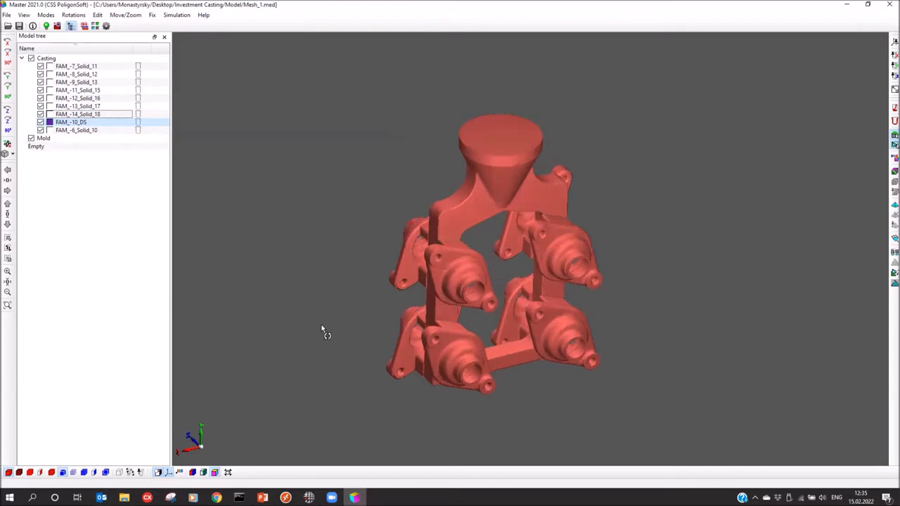
drag(455, 322, 458, 328)
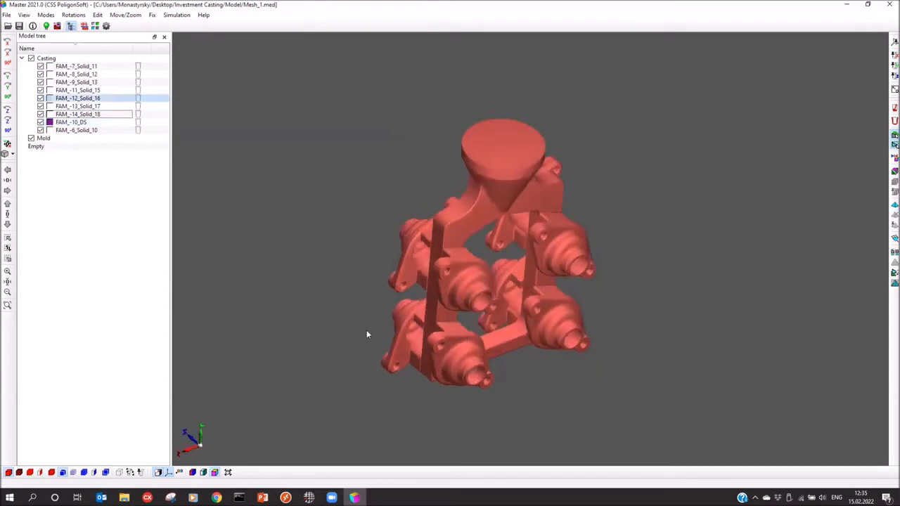
drag(462, 276, 457, 265)
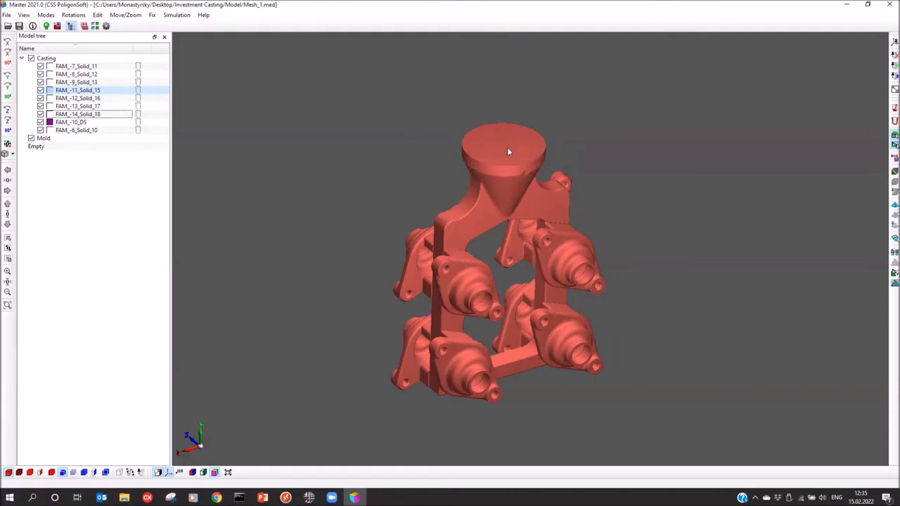
click(503, 152)
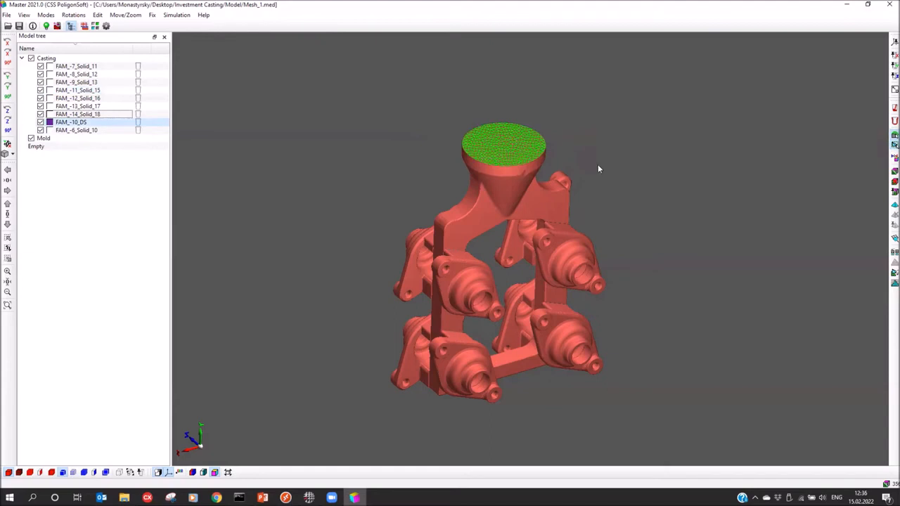
middle_drag(598, 165, 591, 180)
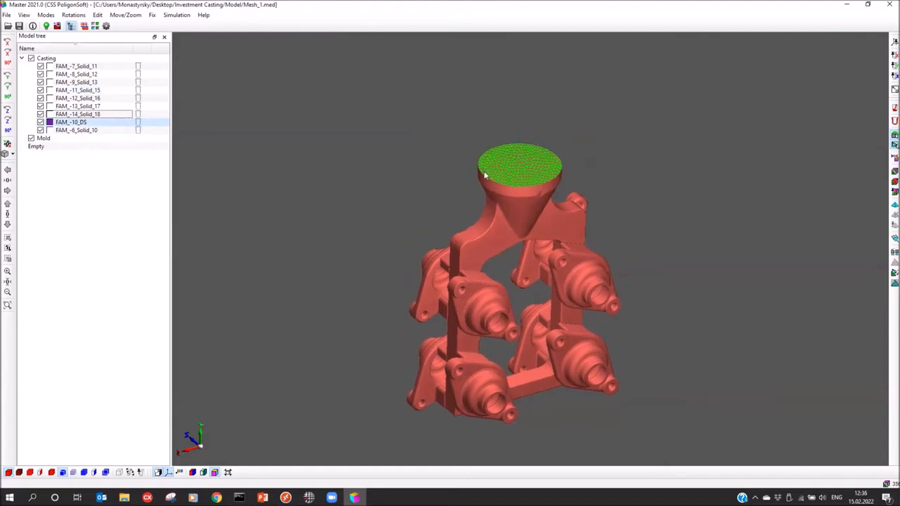
Assign surface Index 1 to the pouring cup's top face and bring up Create shell
click(889, 196)
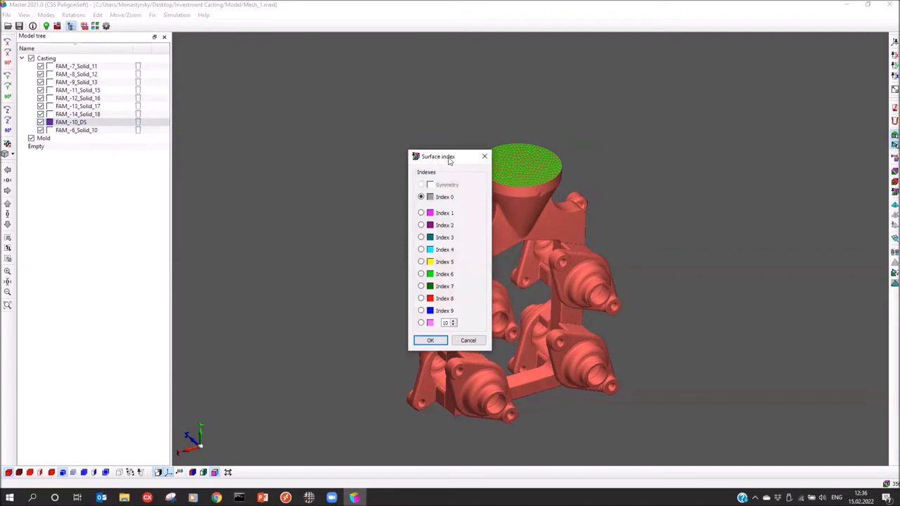
drag(441, 153, 672, 127)
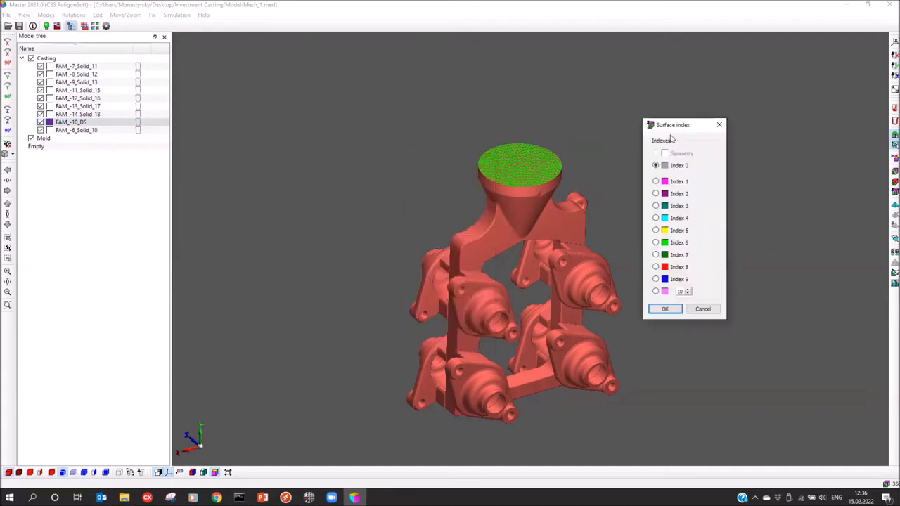
click(657, 181)
click(665, 308)
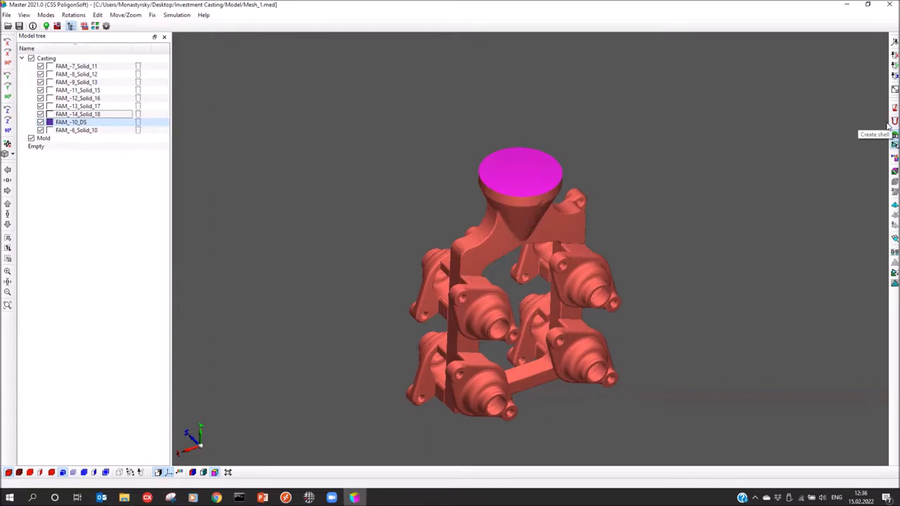
click(891, 125)
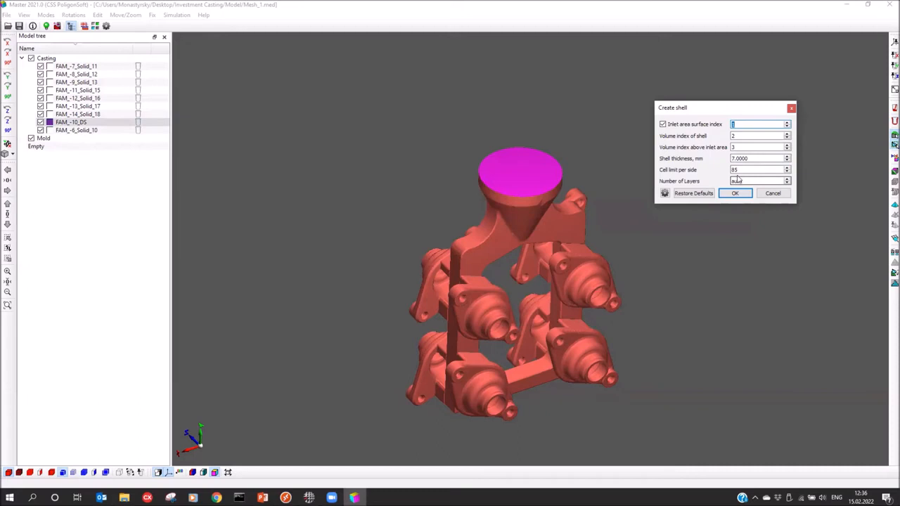
Set the shell's inlet surface index to 1 and the shell volume index to 2
drag(722, 116, 718, 126)
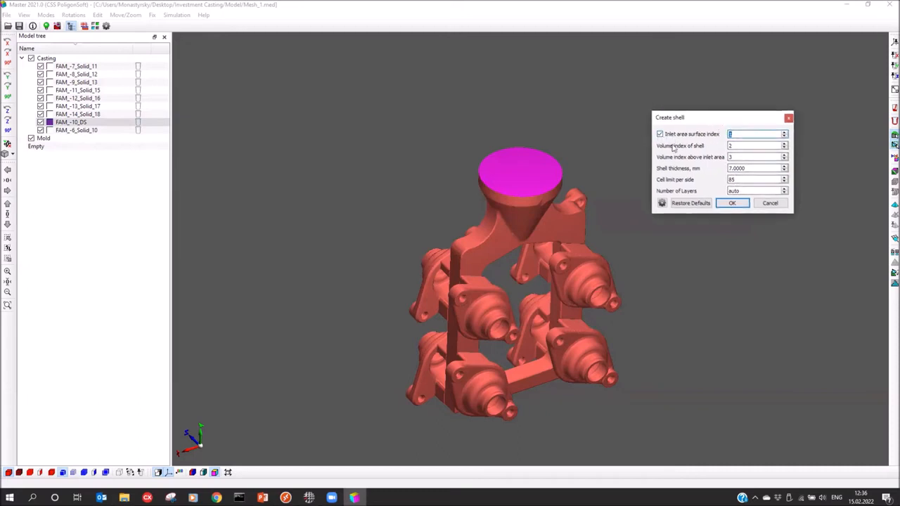
click(734, 134)
click(734, 147)
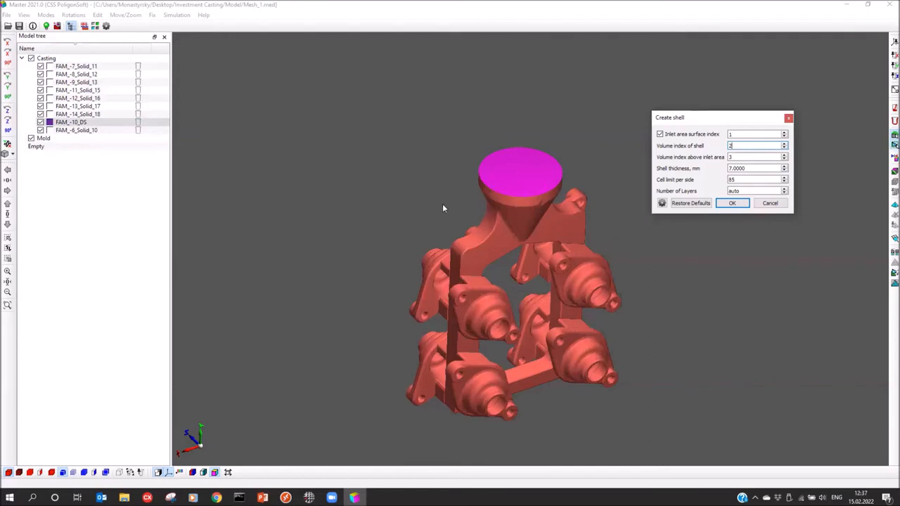
middle_drag(421, 206, 418, 189)
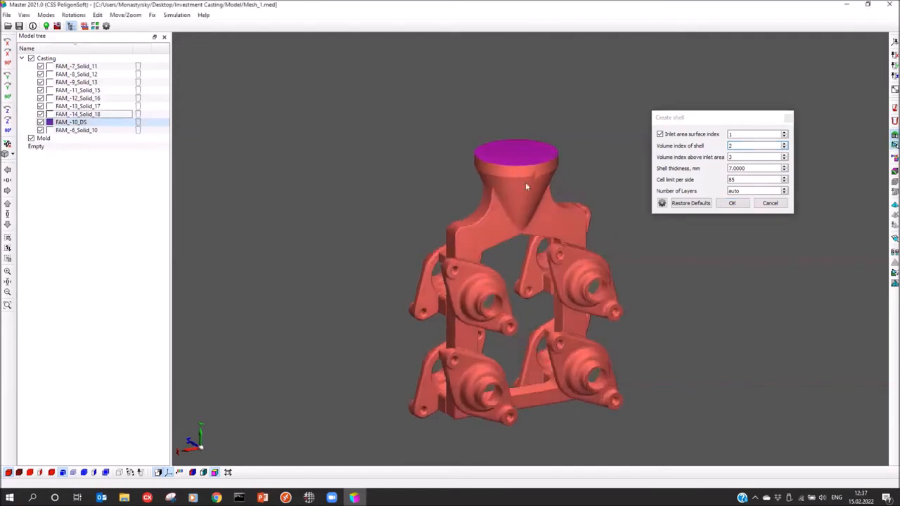
Set above-inlet volume index 3, shell thickness 7 mm and cell limit per side 85
click(737, 157)
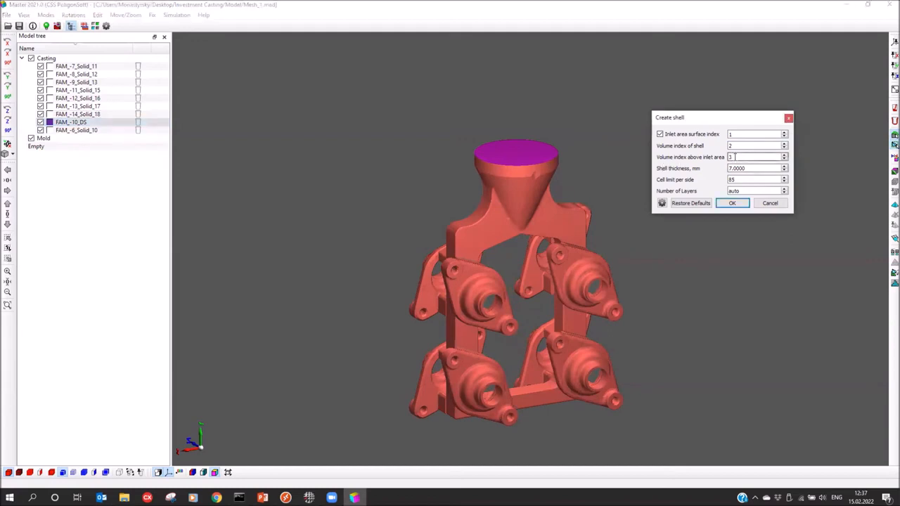
click(751, 166)
drag(706, 118, 705, 122)
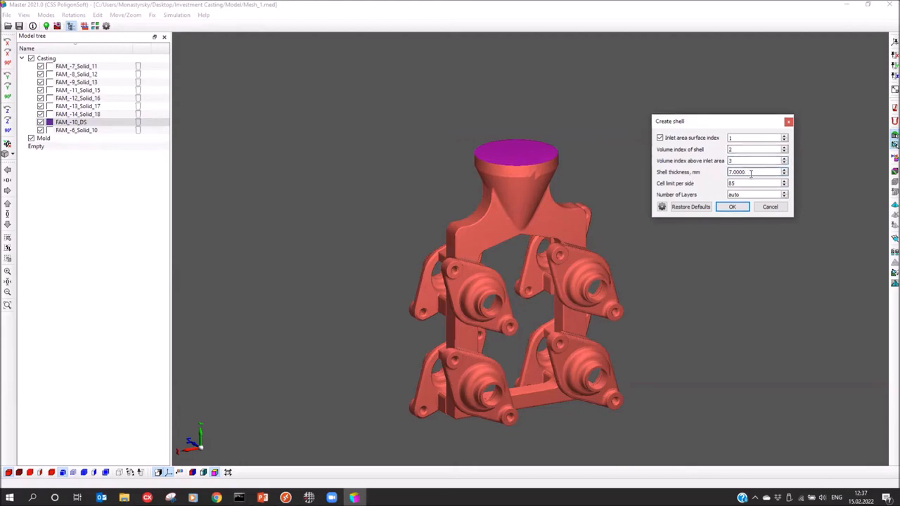
drag(706, 123, 712, 131)
click(737, 192)
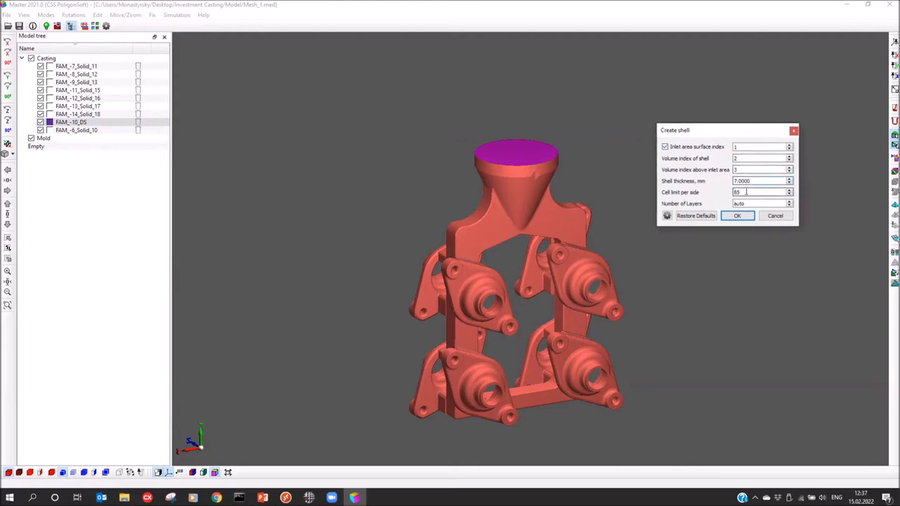
drag(750, 192, 647, 206)
drag(504, 276, 429, 309)
click(747, 192)
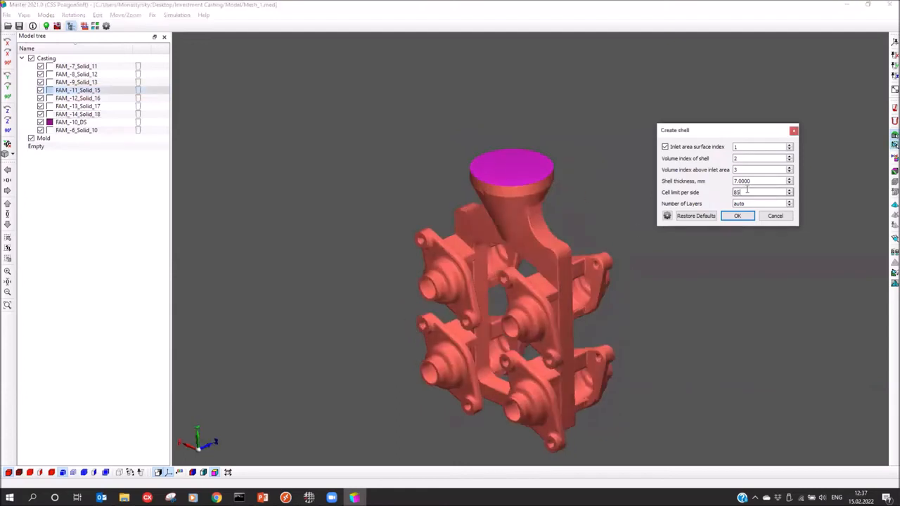
drag(751, 192, 703, 192)
drag(727, 131, 728, 111)
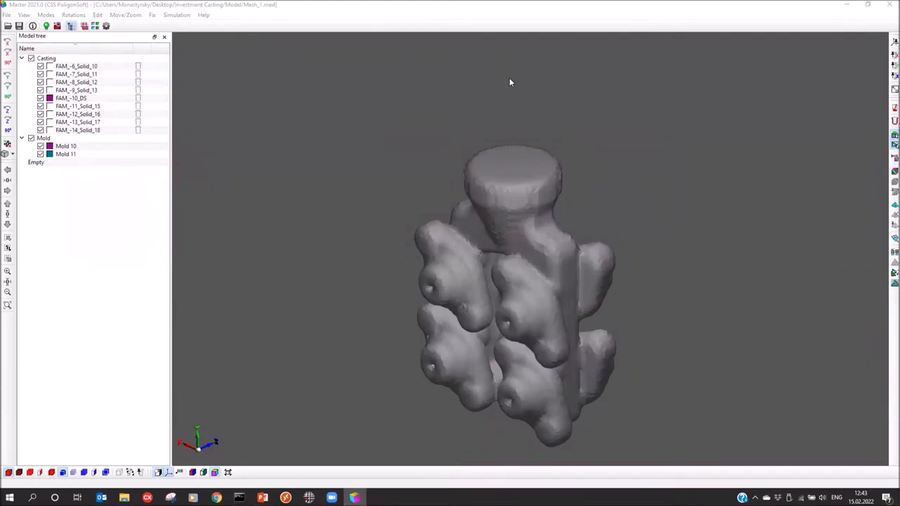
Delete the Mold 11 volume, accept default boundary faces, and return to Boundary Index Mode
drag(504, 277, 527, 265)
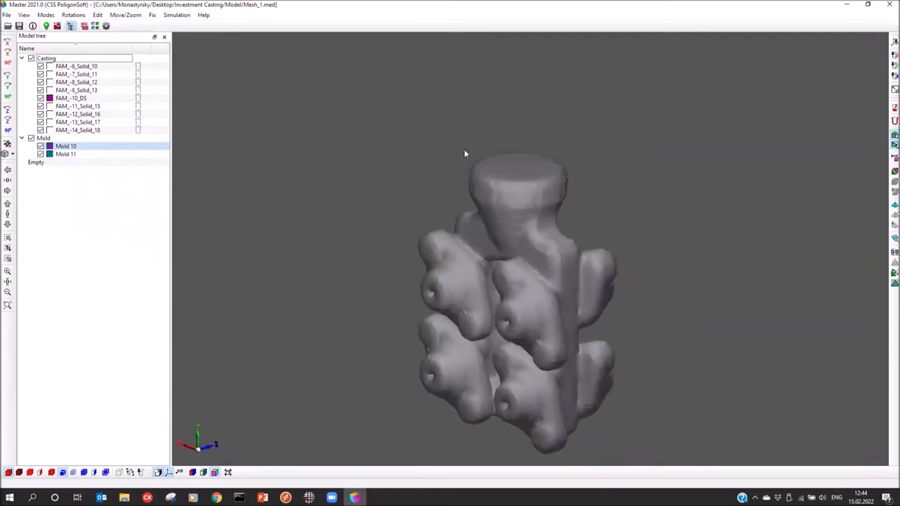
click(203, 473)
scroll(508, 154, up, 3)
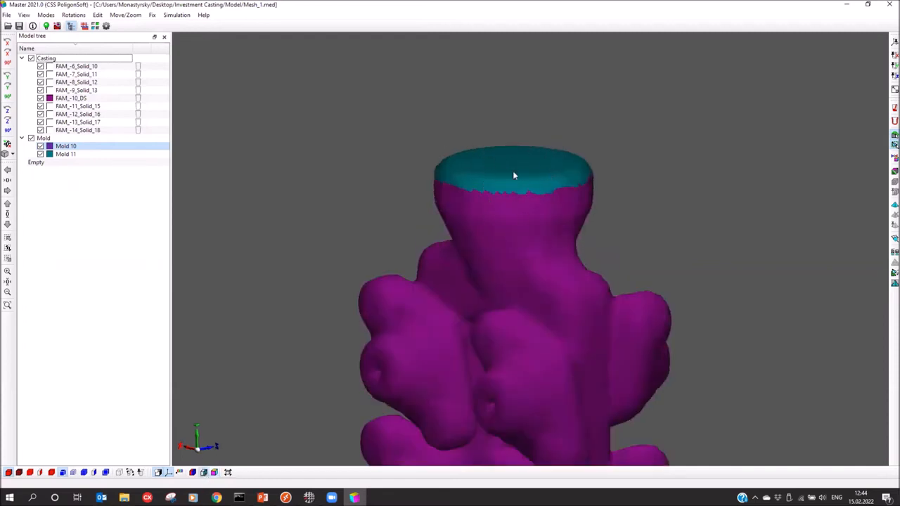
click(71, 157)
right_click(70, 158)
click(105, 186)
click(461, 258)
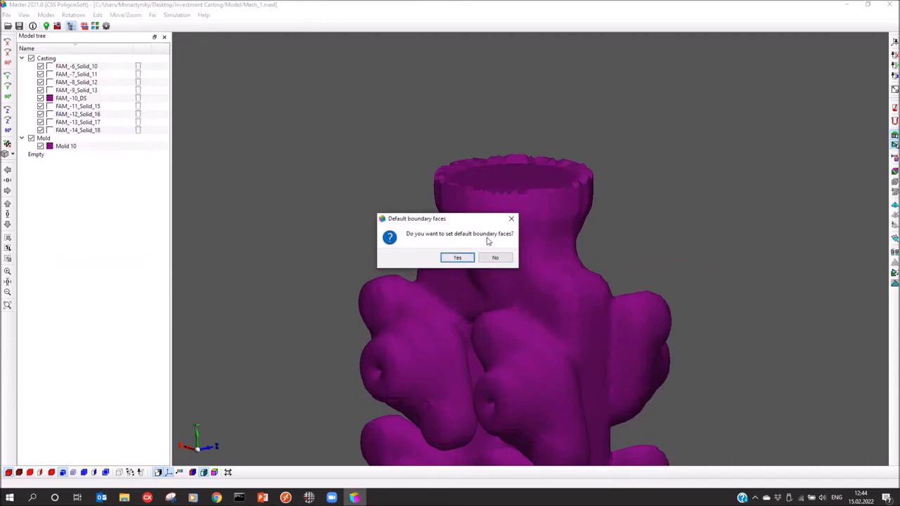
click(457, 258)
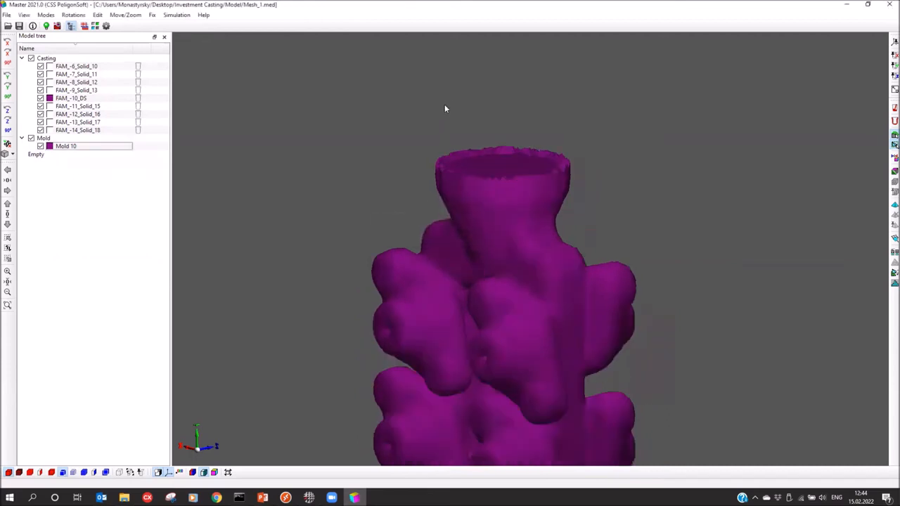
click(214, 473)
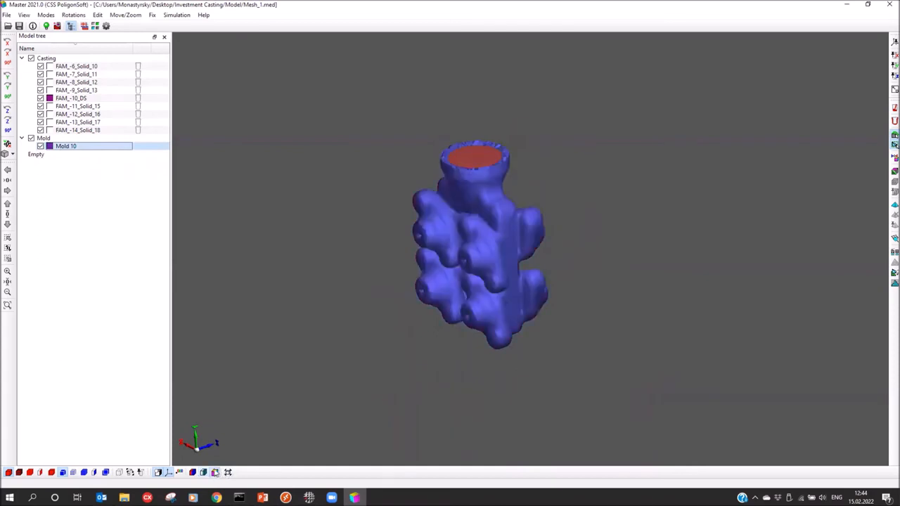
Uncheck Mold 10 in the Model tree to reveal the bare casting cluster and inlet face
middle_drag(359, 285, 476, 316)
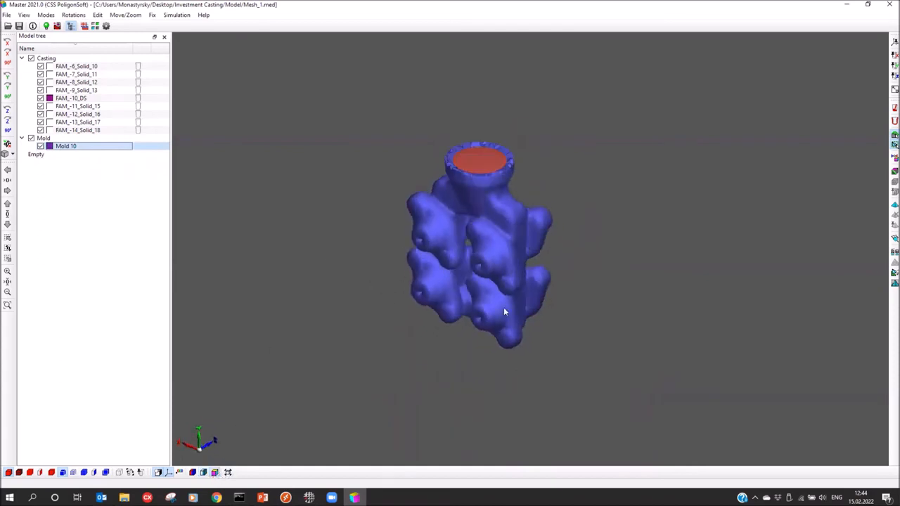
middle_drag(505, 265, 454, 187)
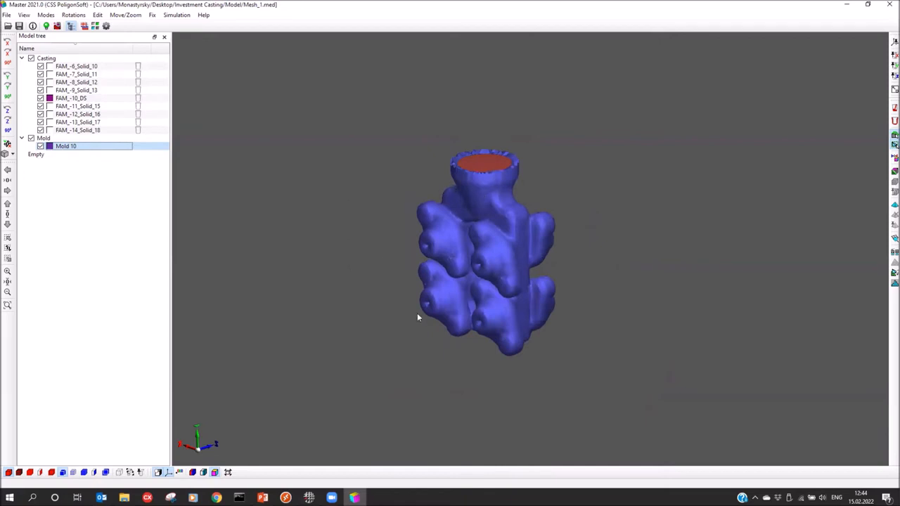
scroll(478, 162, up, 5)
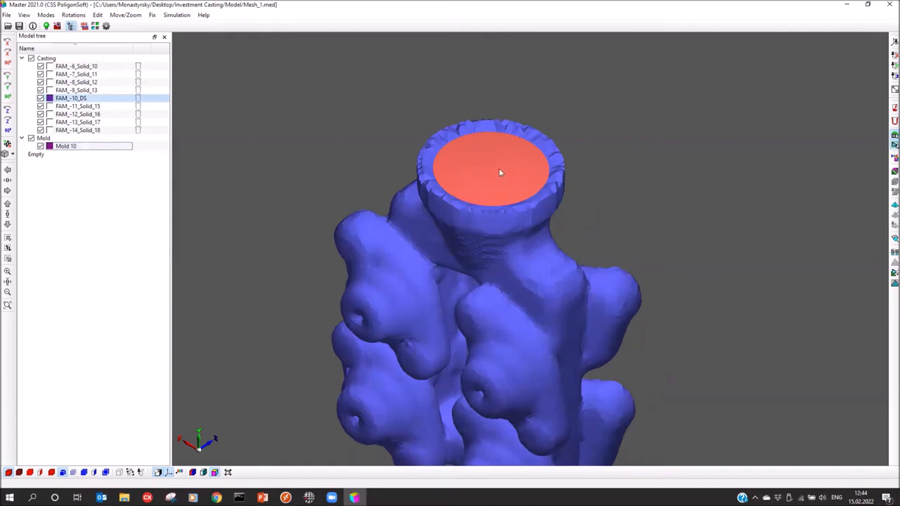
click(40, 145)
drag(303, 228, 533, 163)
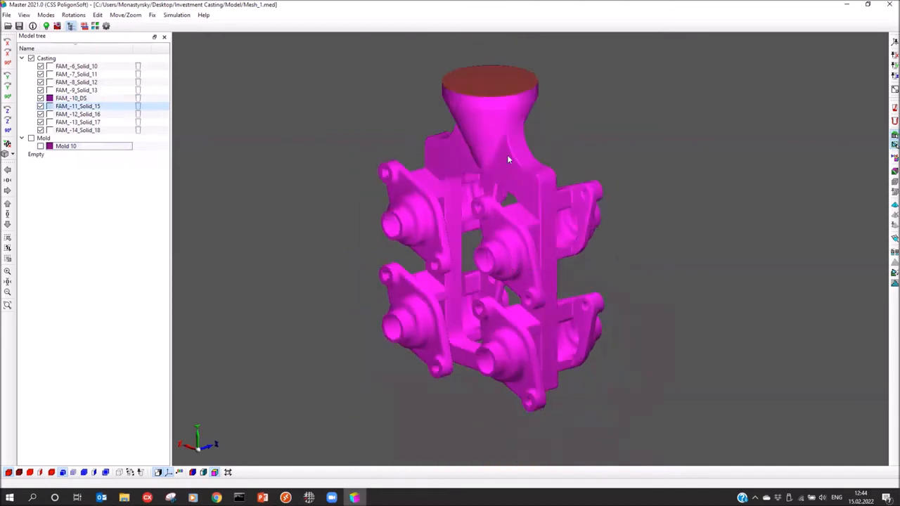
drag(429, 308, 373, 307)
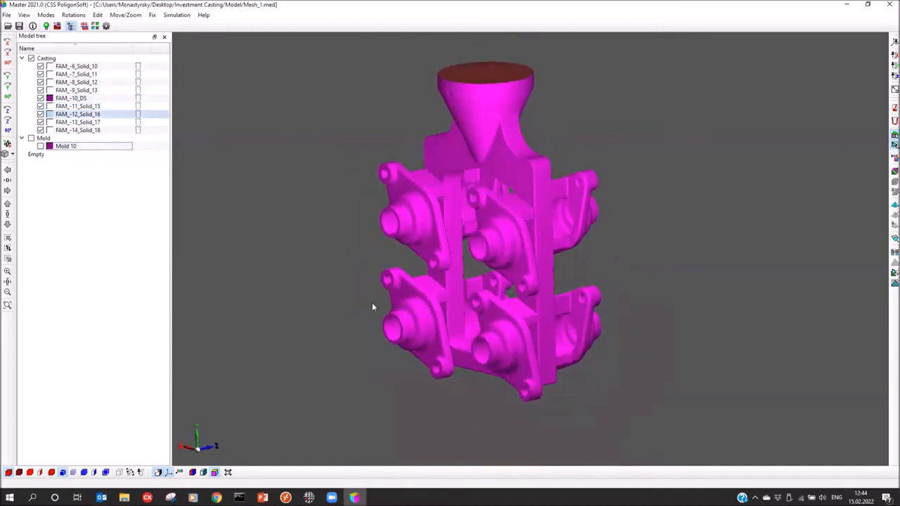
drag(293, 293, 423, 217)
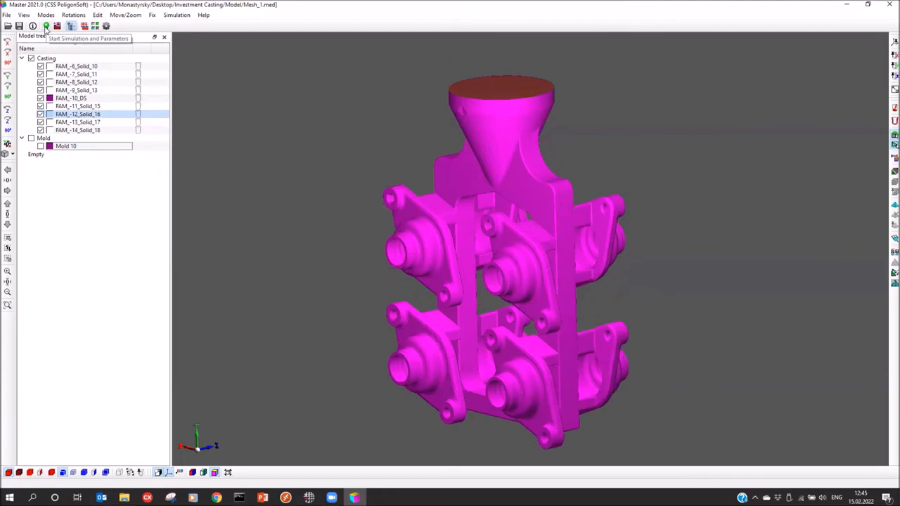
Set alloy temperature 1610 °C, mold 1050 °C and ambient 25 °C in the simulation parameters
click(45, 26)
drag(328, 130, 353, 121)
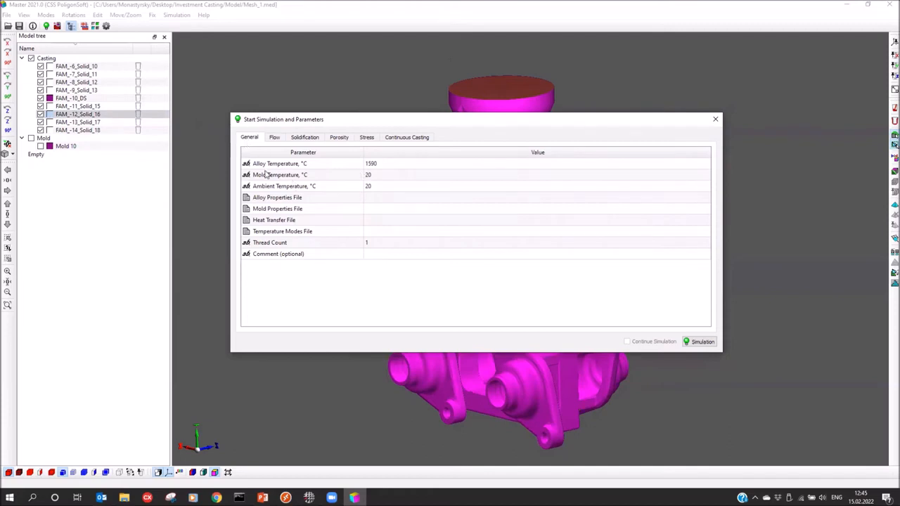
click(384, 165)
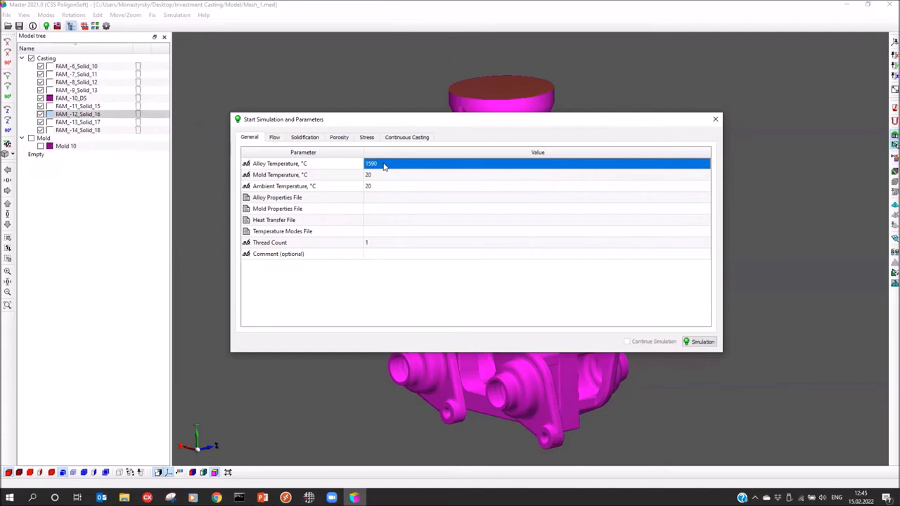
text(1)
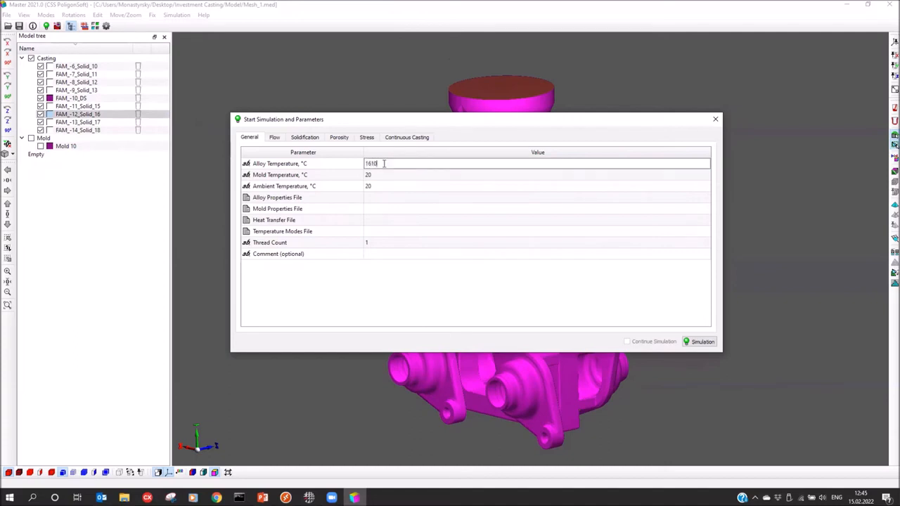
text(610)
click(378, 179)
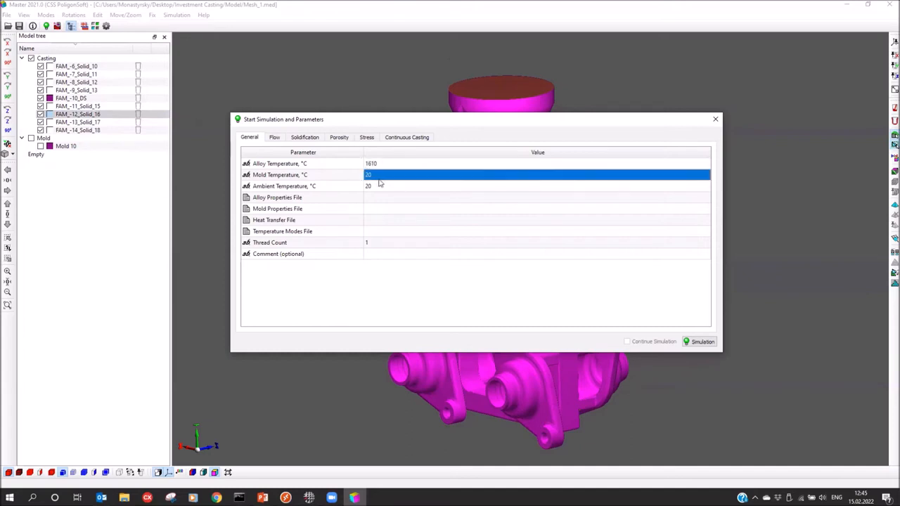
text(1)
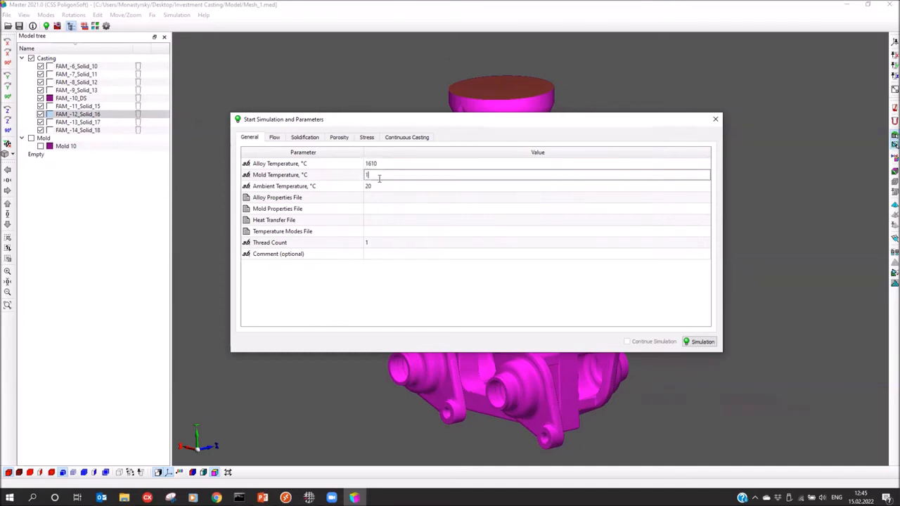
text(050)
click(381, 186)
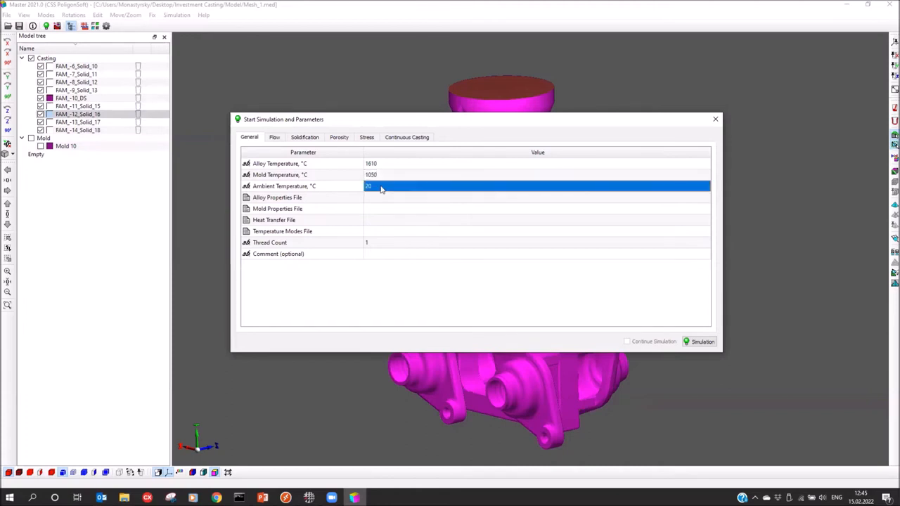
text(2)
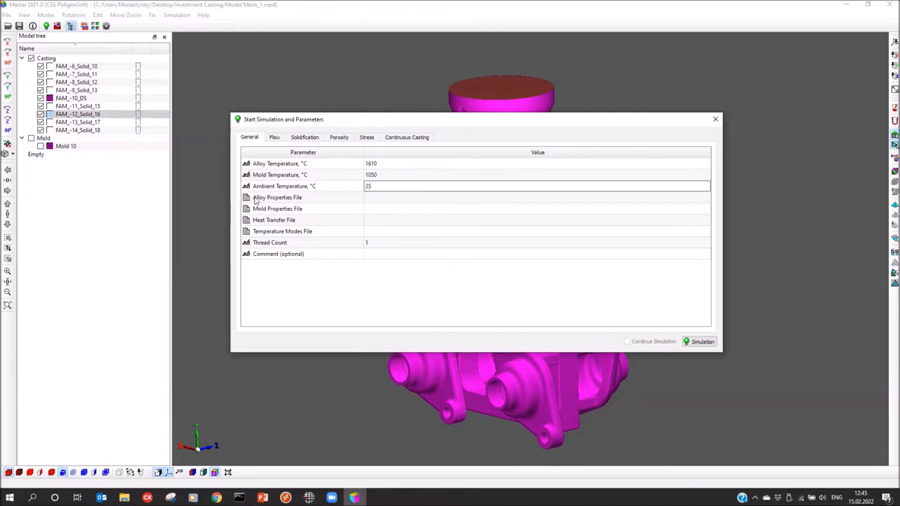
Load the SUS430LX.bd alloy properties file and open it for editing
click(414, 204)
click(466, 199)
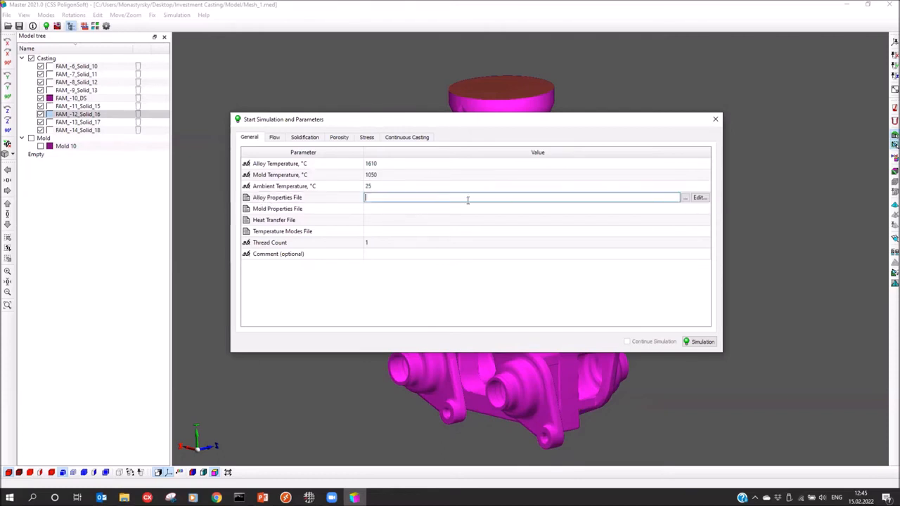
click(686, 198)
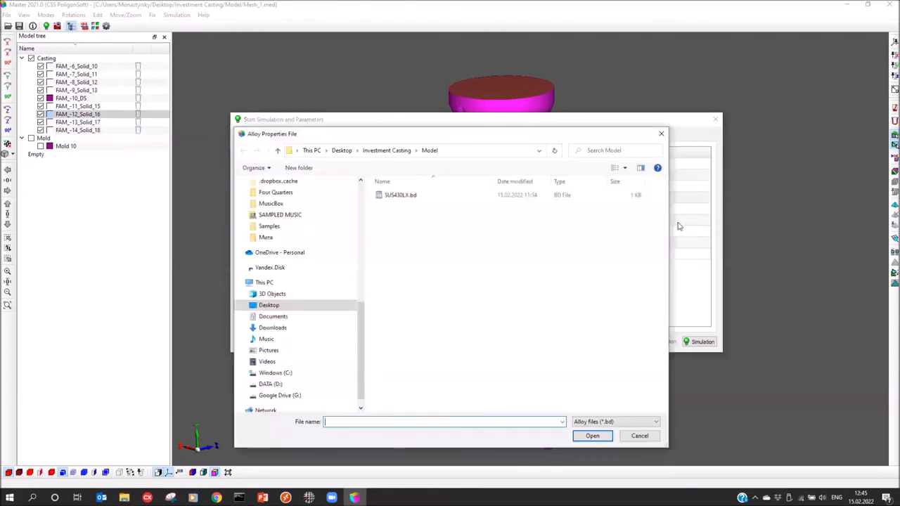
click(420, 195)
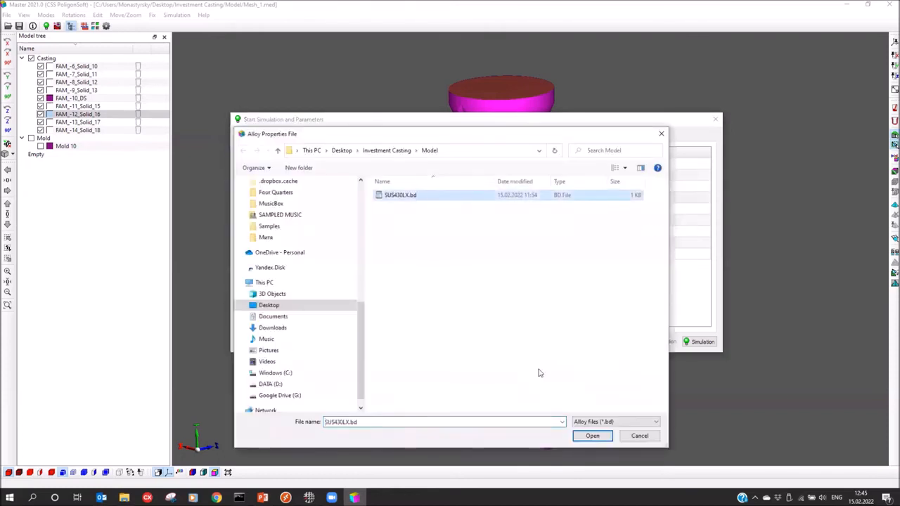
click(592, 435)
click(625, 189)
click(628, 201)
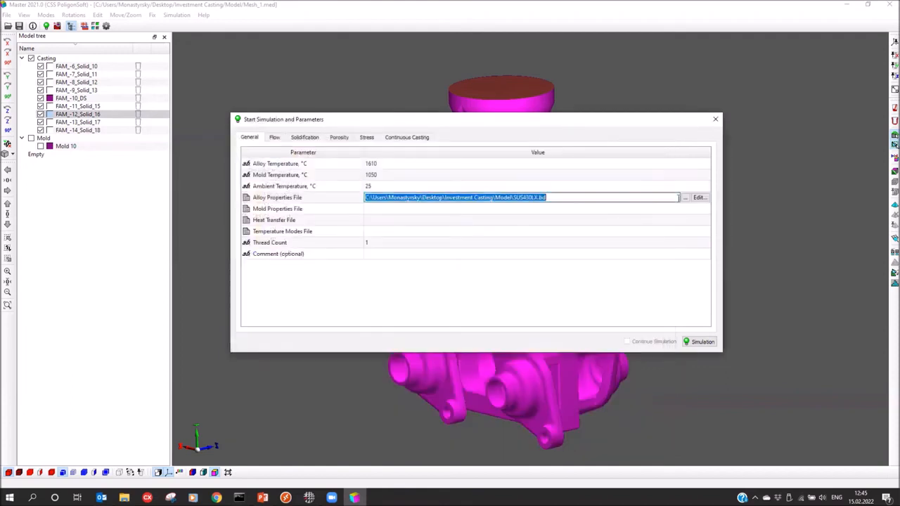
click(699, 199)
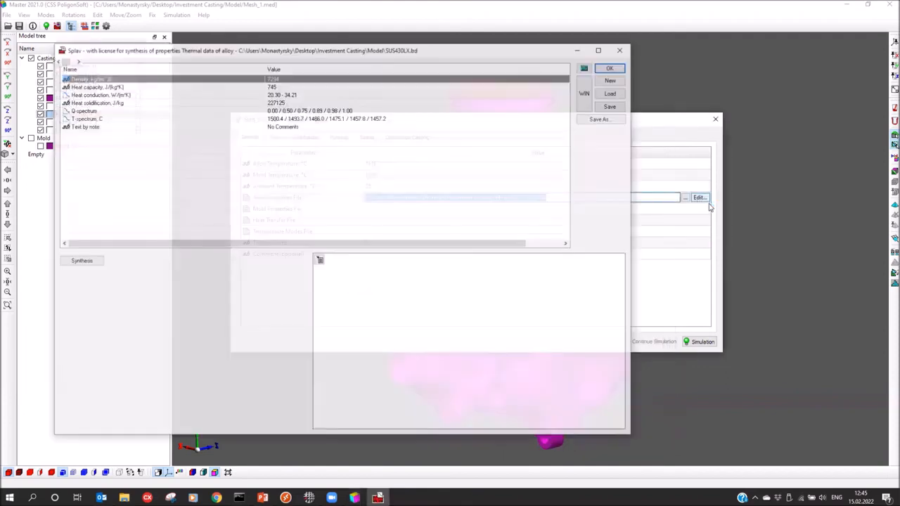
Display the SUS430LX T-spectrum solidification table and its graph
click(353, 119)
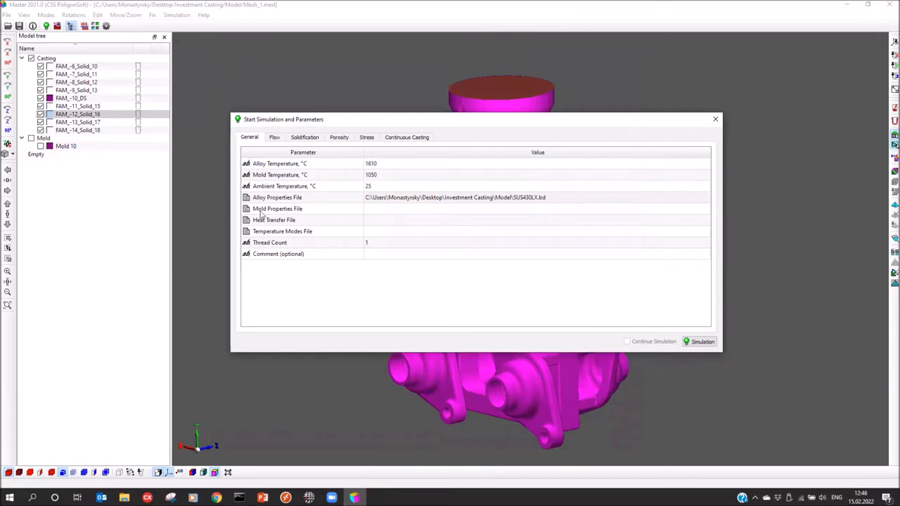
Load Investment Casting (air).bdf from C:\PoligonSoft2021.0EN\BD as the mold properties file
click(384, 210)
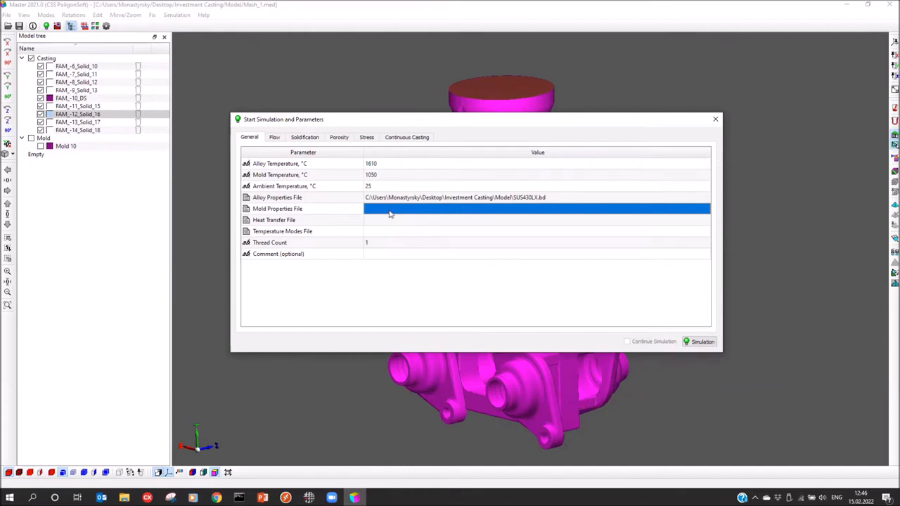
click(375, 209)
click(686, 209)
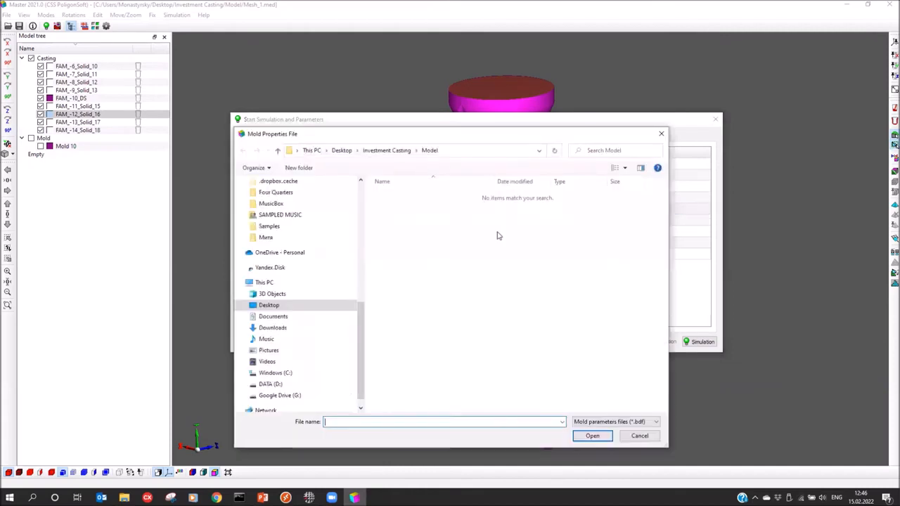
scroll(299, 313, down, 1)
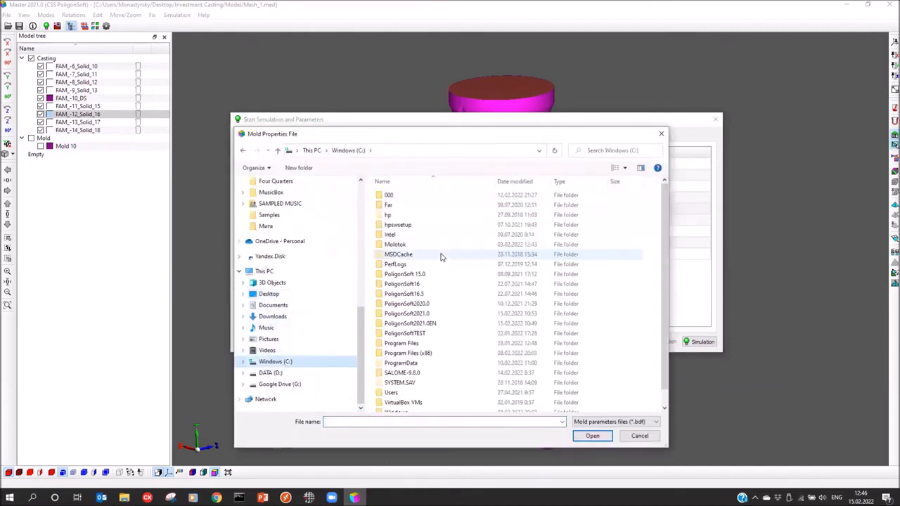
double_click(420, 327)
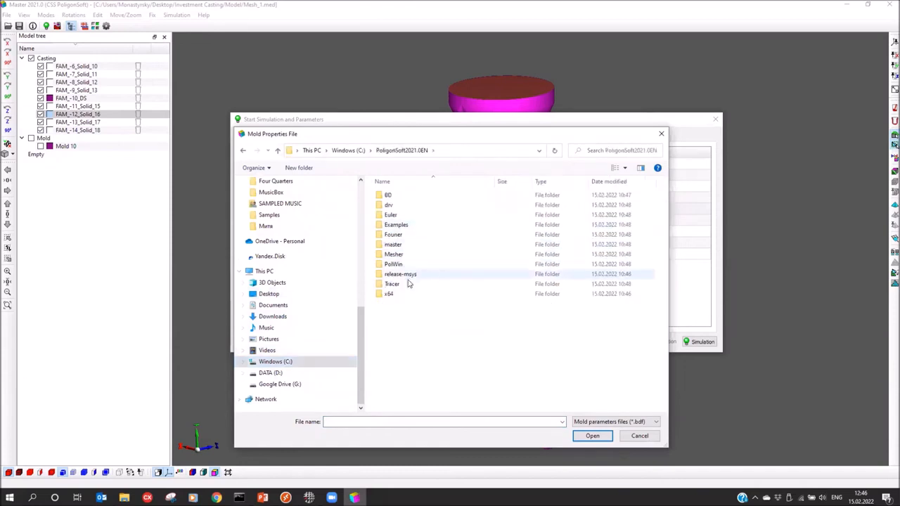
double_click(391, 197)
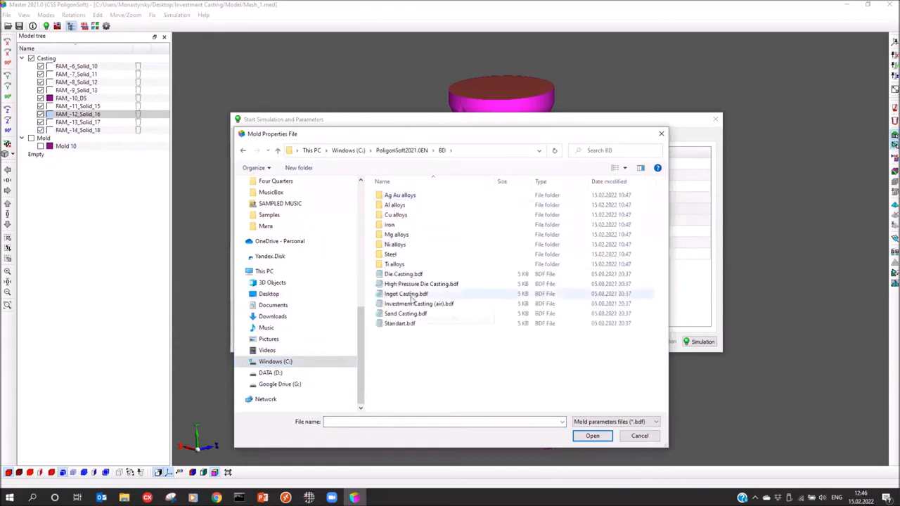
click(420, 305)
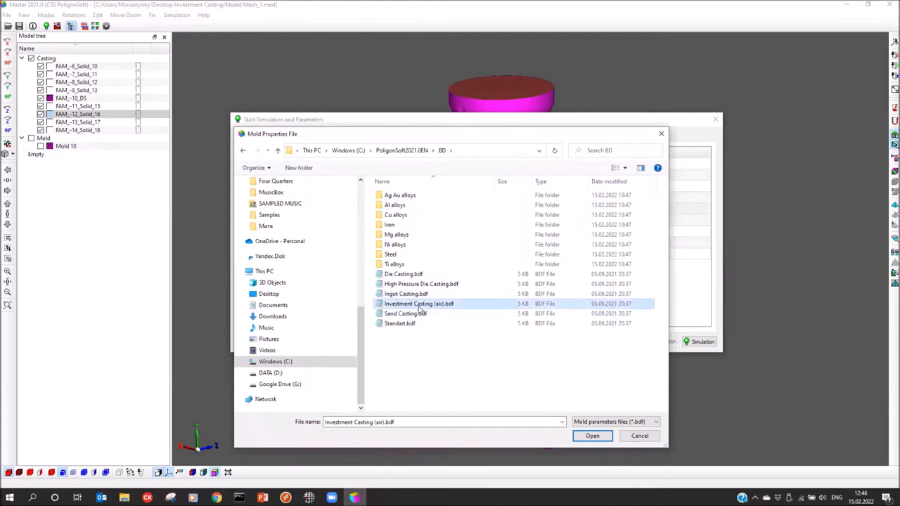
click(582, 434)
Load Investment Casting (air).afo as the heat transfer file
click(417, 229)
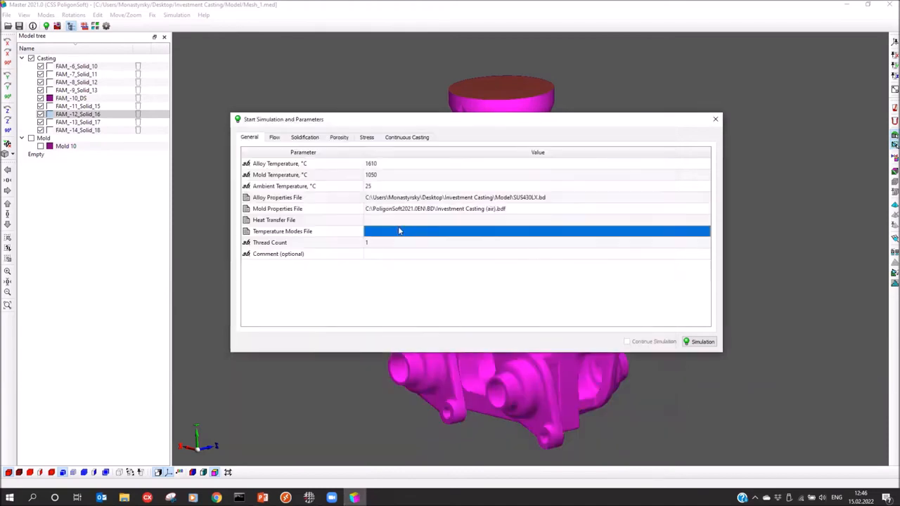
click(390, 221)
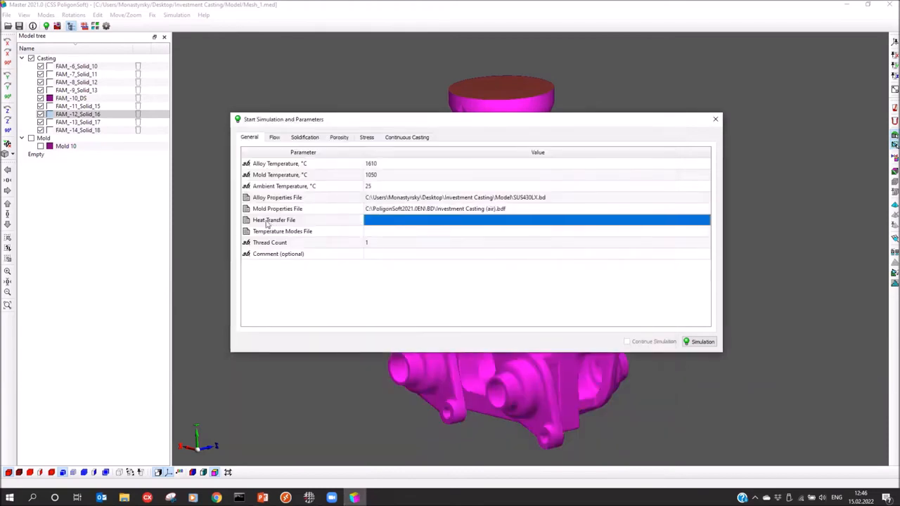
click(431, 224)
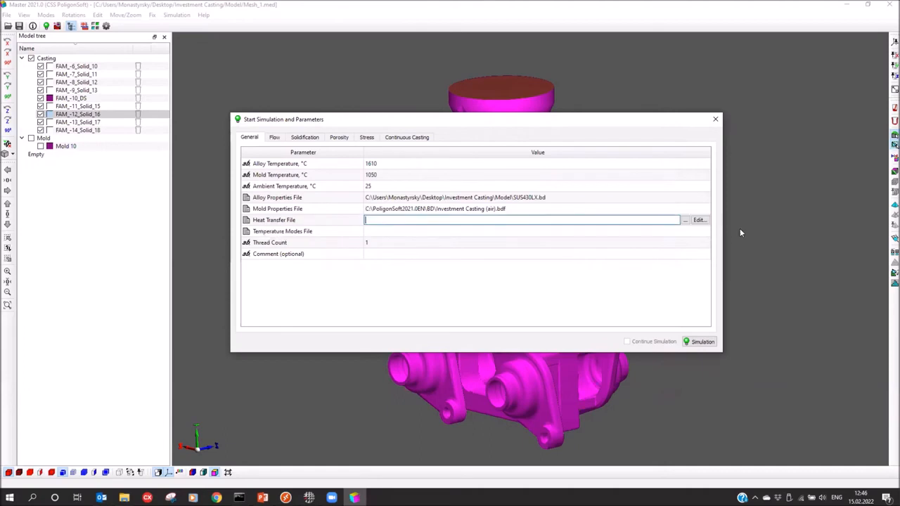
click(699, 220)
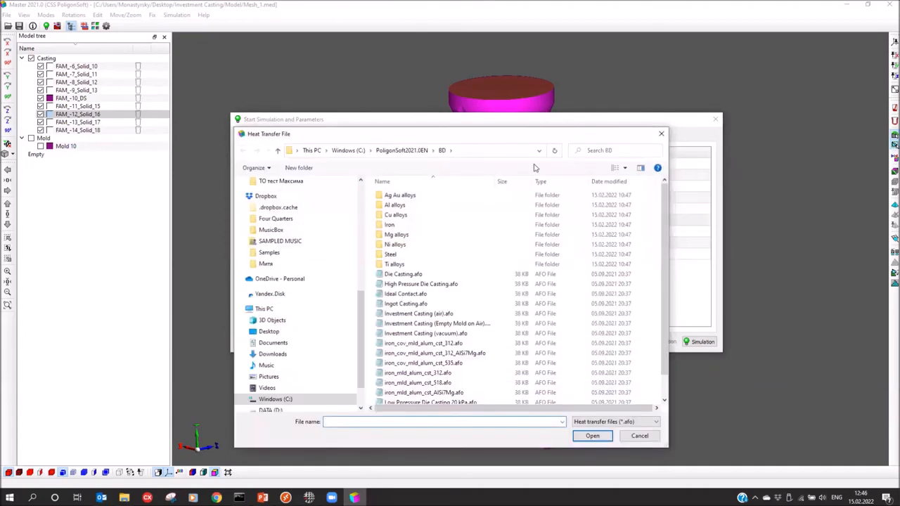
drag(452, 121, 454, 75)
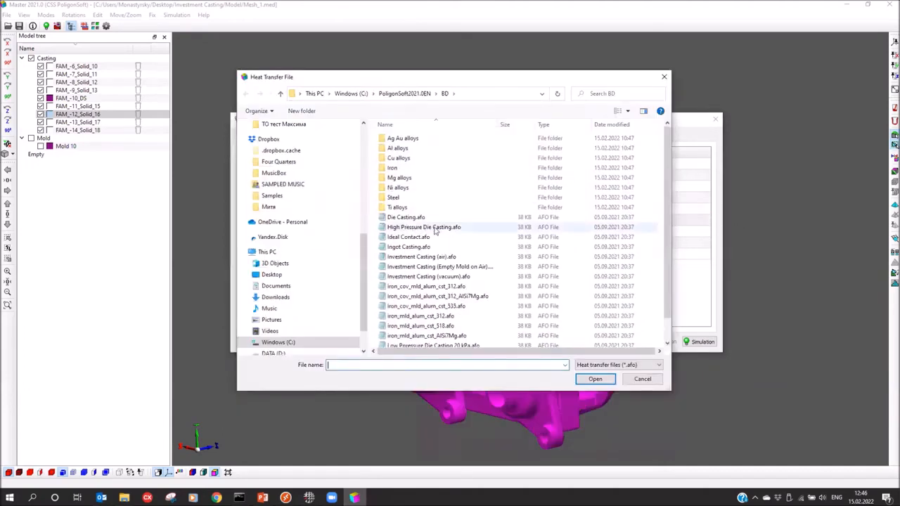
click(419, 257)
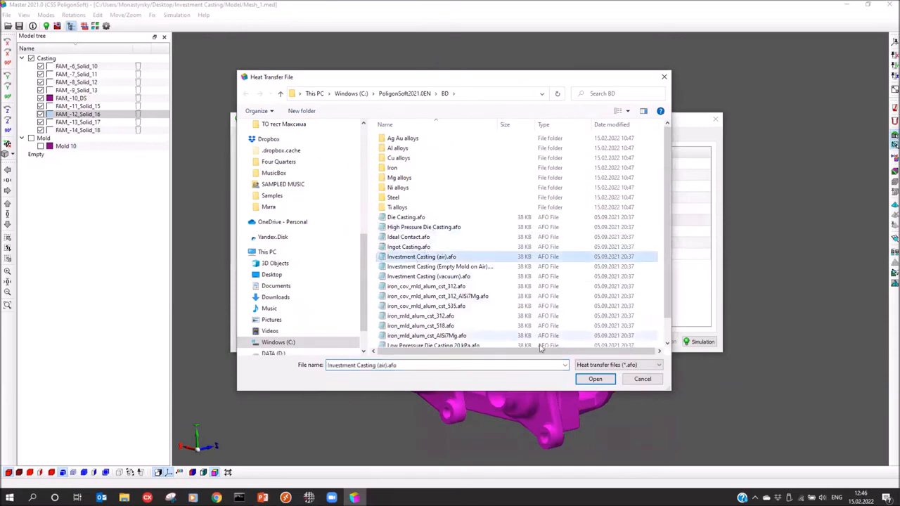
click(587, 383)
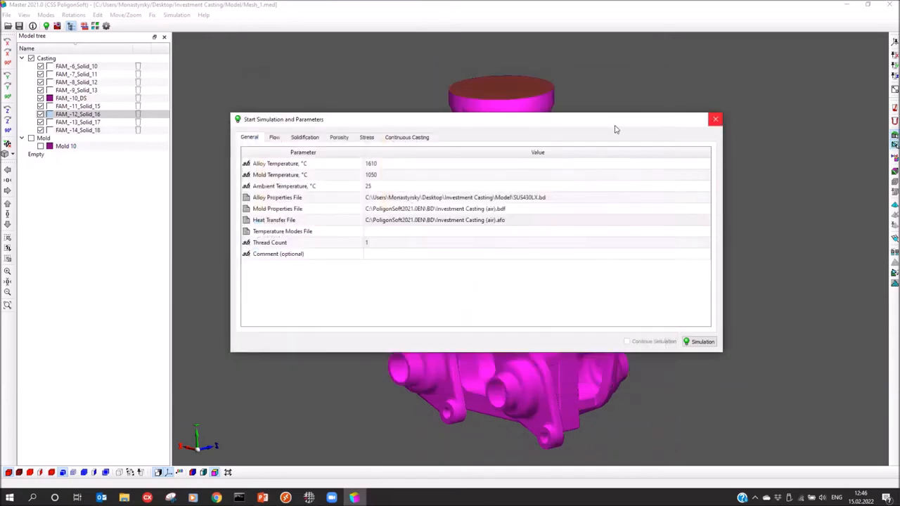
drag(615, 121, 621, 137)
click(720, 134)
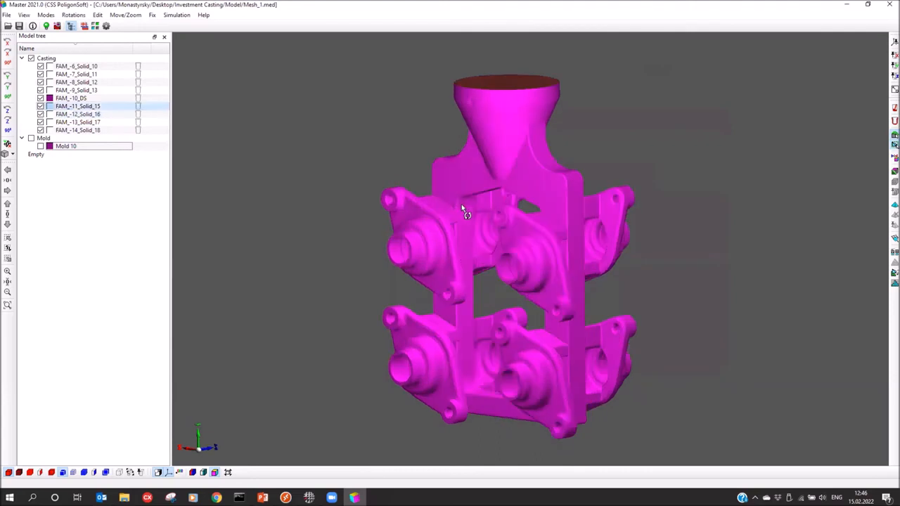
click(71, 147)
double_click(70, 147)
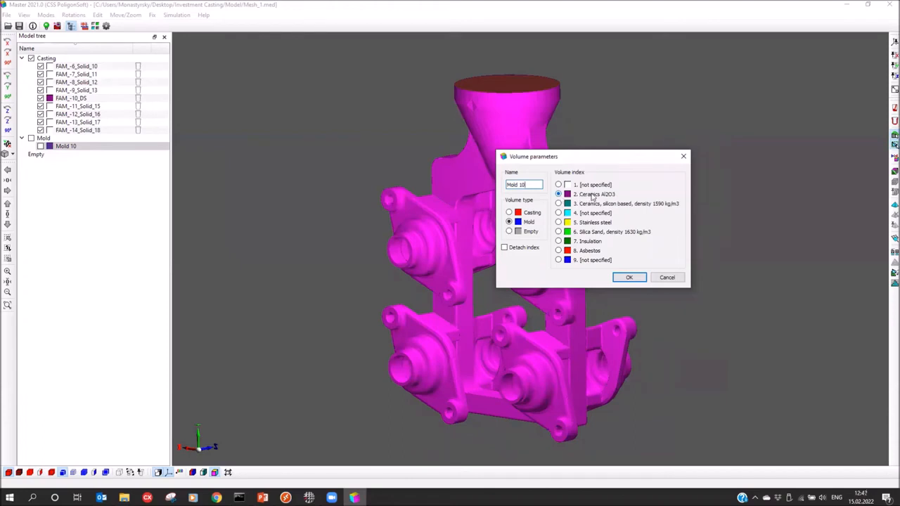
click(628, 278)
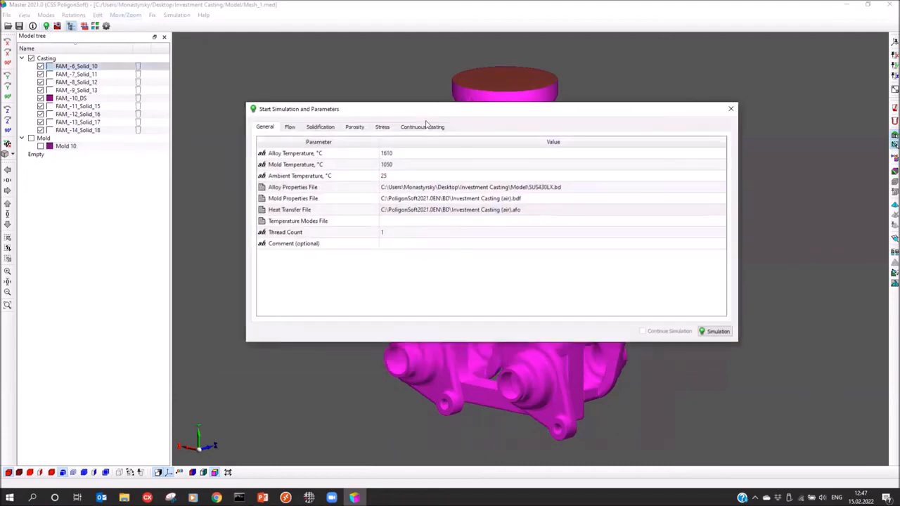
Set the thread count to 4 and turn on the flow model
click(395, 236)
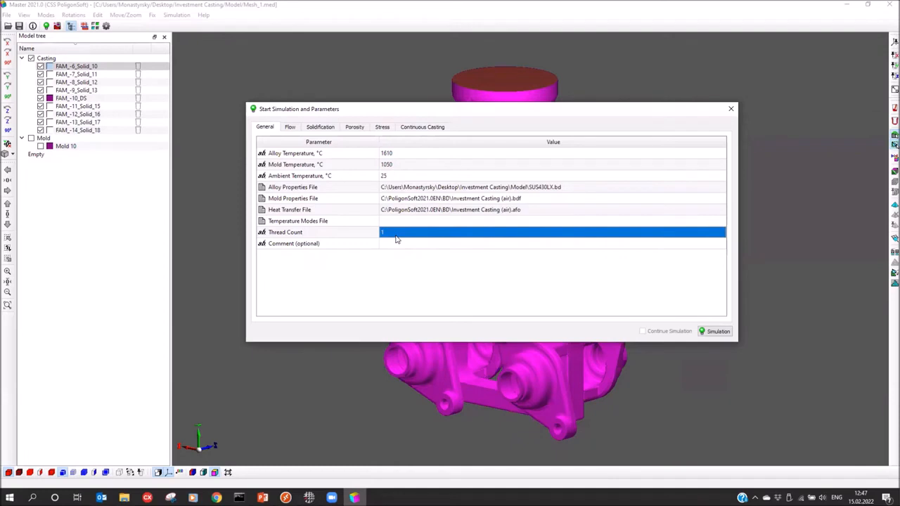
text(4)
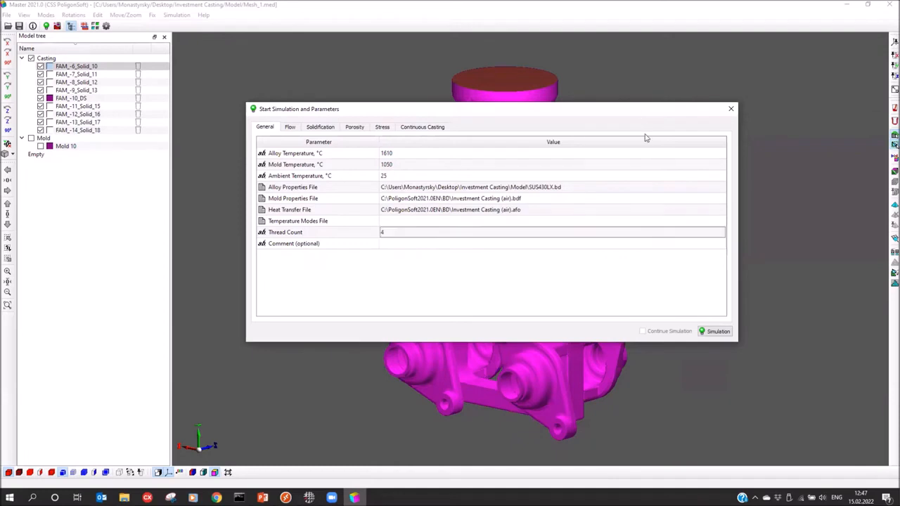
drag(641, 117, 645, 141)
click(295, 151)
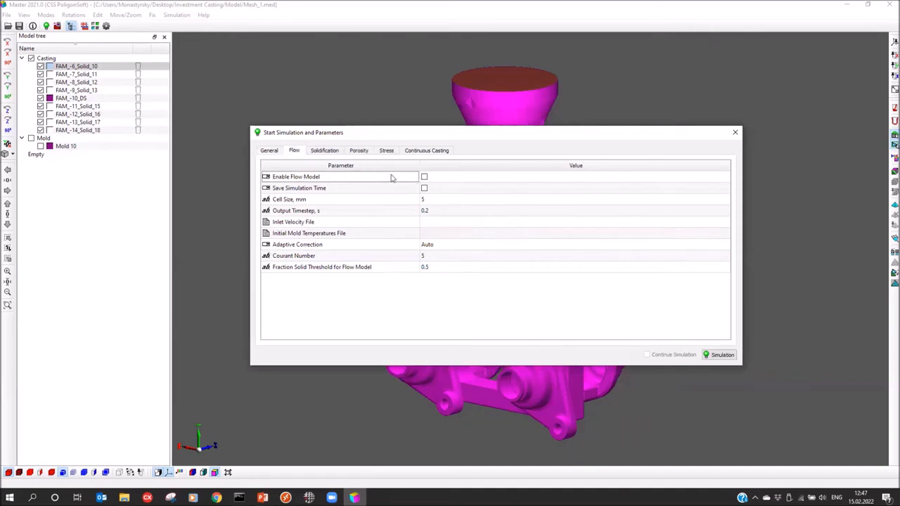
click(424, 177)
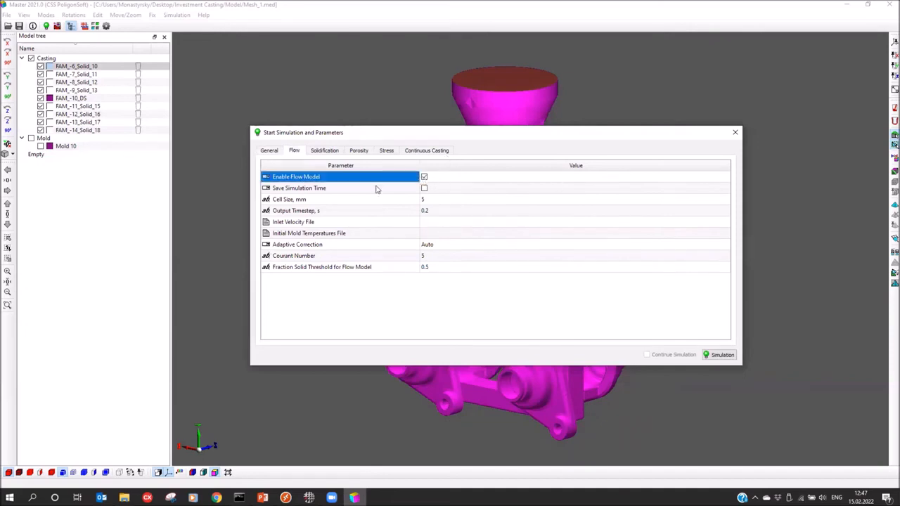
Set the flow cell size to 2 mm and the output timestep to 0.1 s
click(325, 199)
click(432, 202)
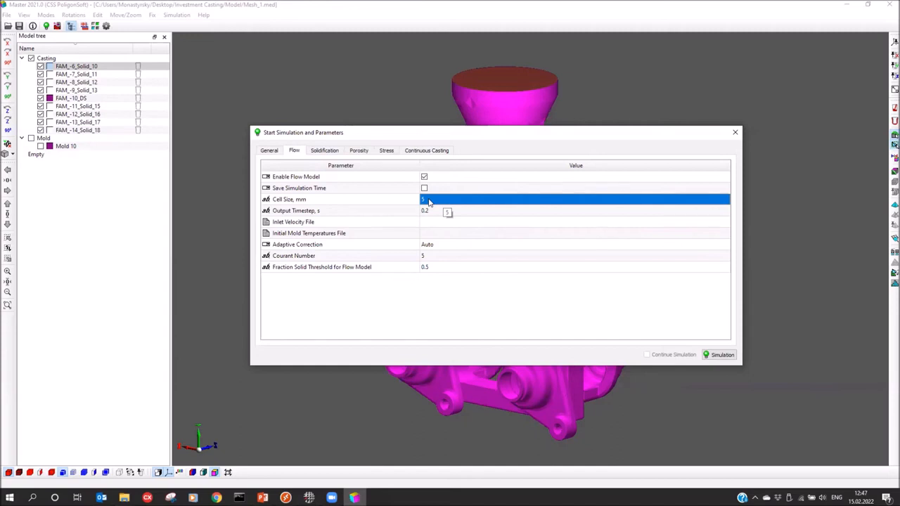
click(426, 200)
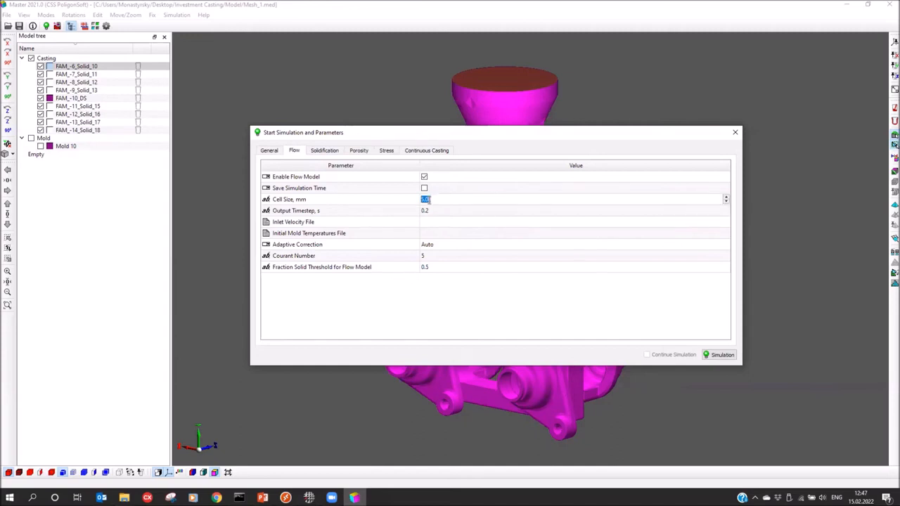
text(4)
click(287, 213)
click(454, 212)
click(456, 210)
click(456, 210)
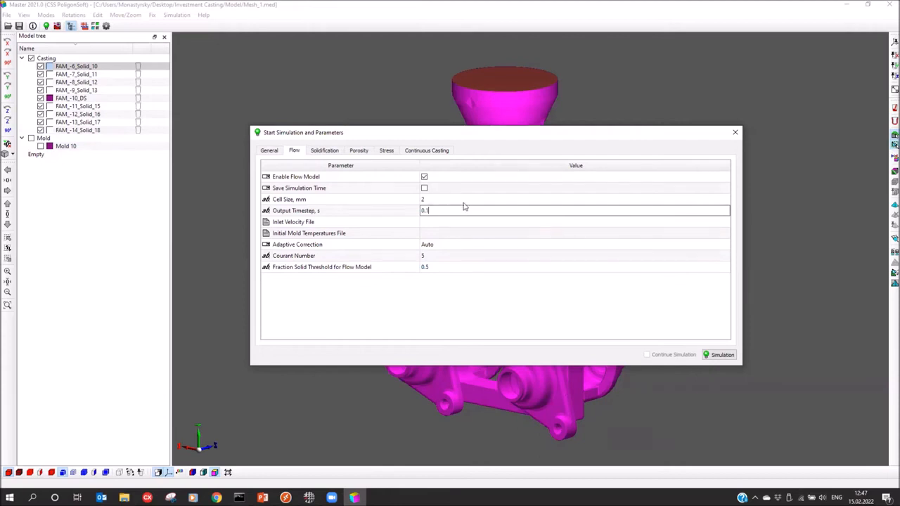
Load Flow velocity 0,8 m_s (index 1).bdv as the inlet velocity file
click(461, 223)
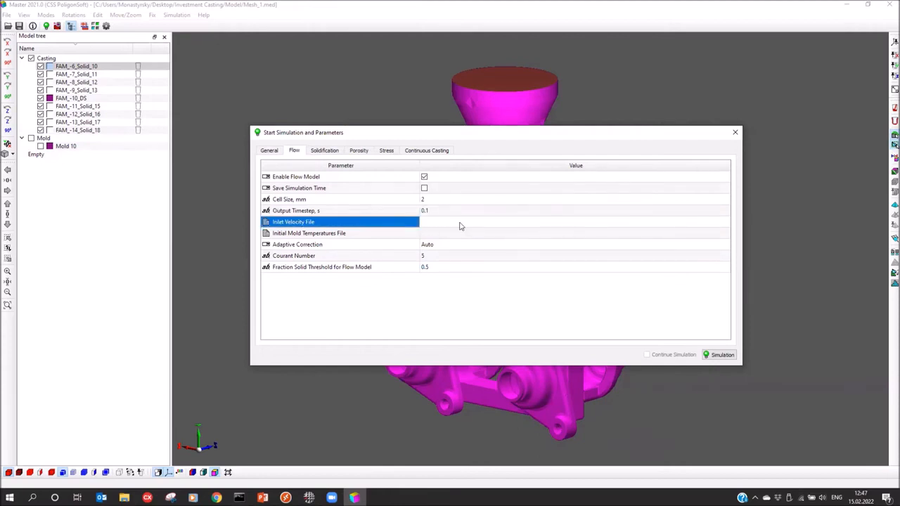
click(487, 224)
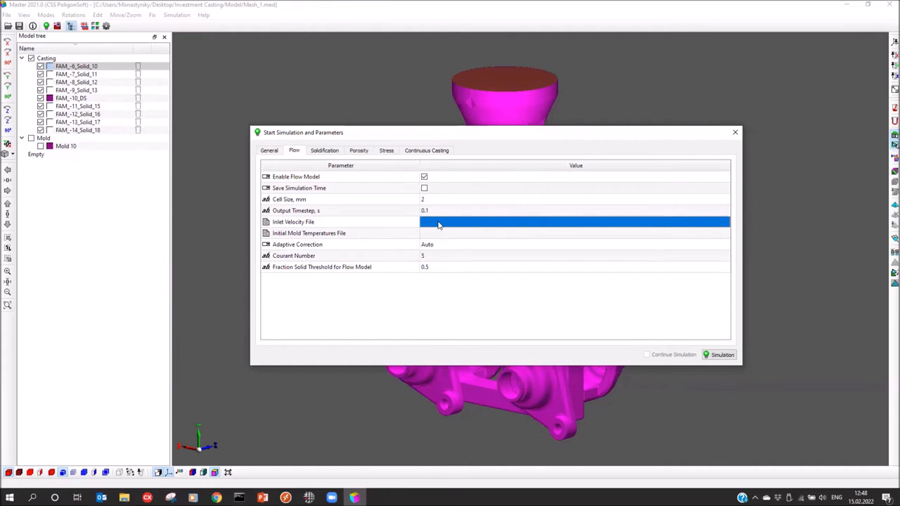
click(479, 224)
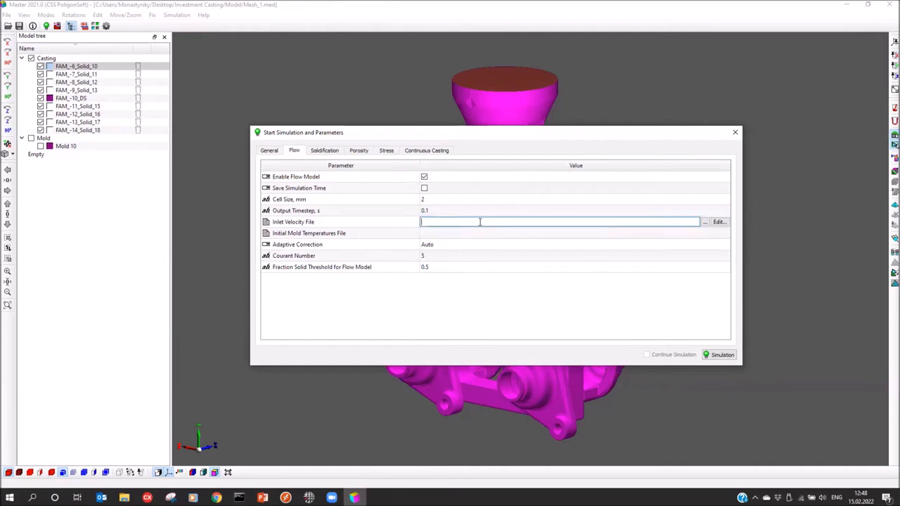
click(705, 222)
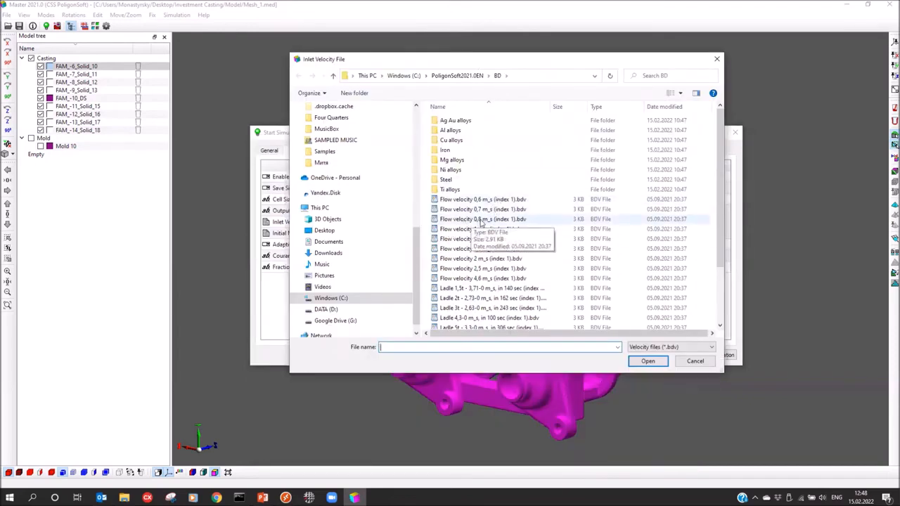
click(481, 219)
click(647, 361)
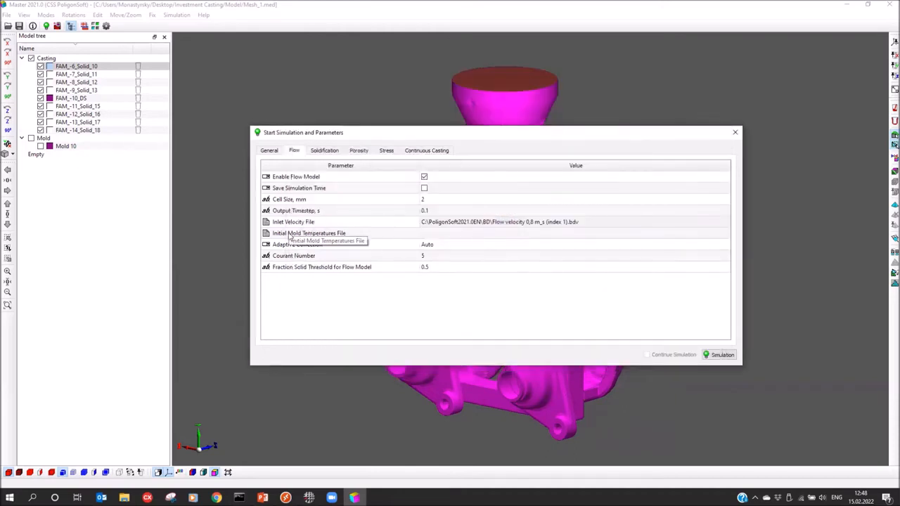
click(324, 152)
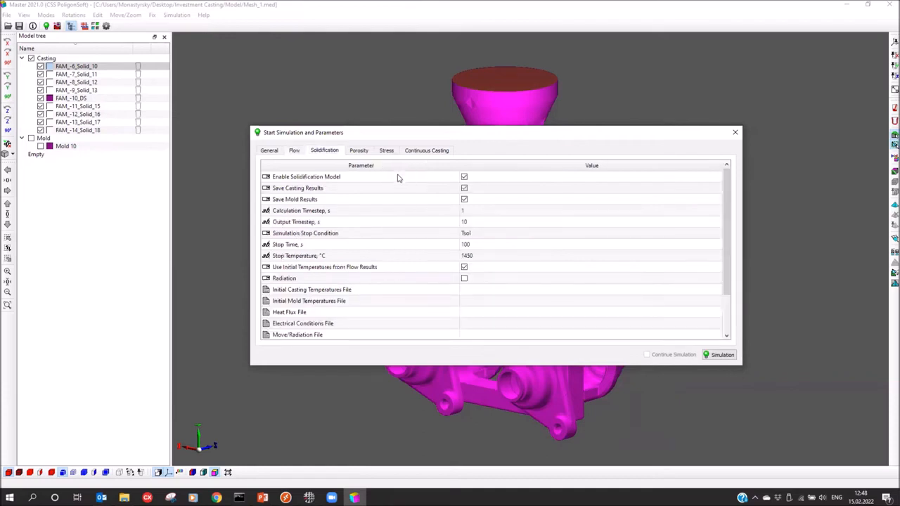
Set the solidification output timestep to 5 s and bring up the Porosity settings
click(477, 212)
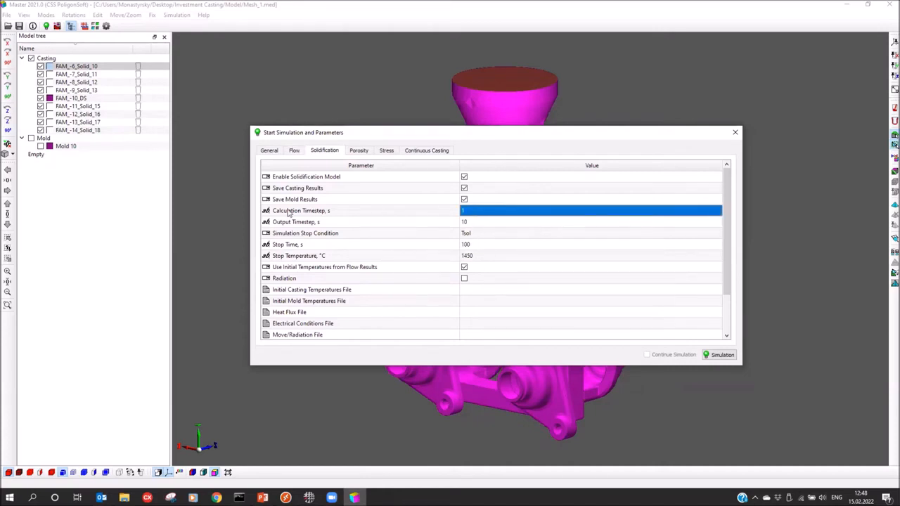
click(487, 224)
click(509, 222)
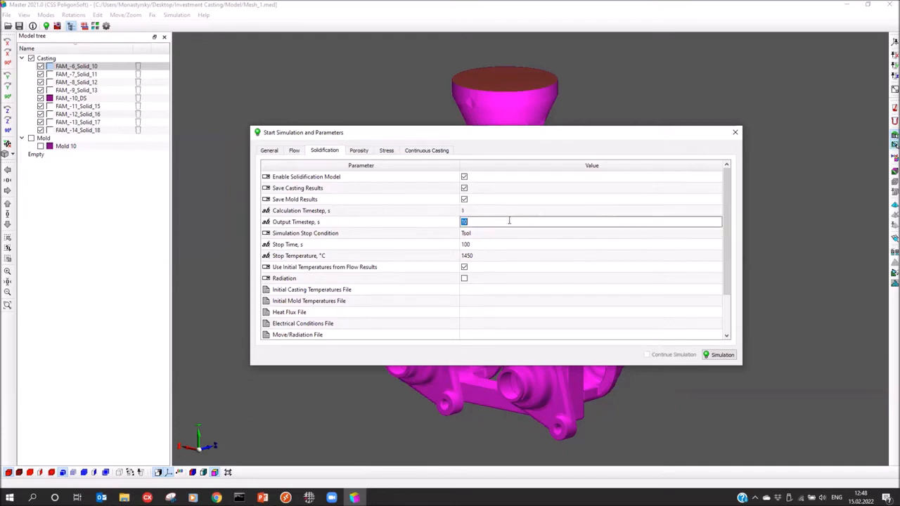
text(5)
key(Return)
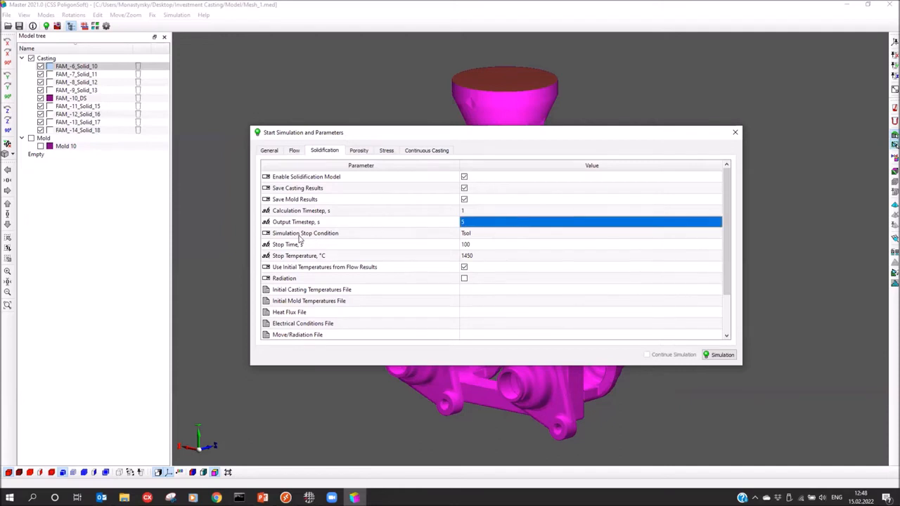
click(488, 233)
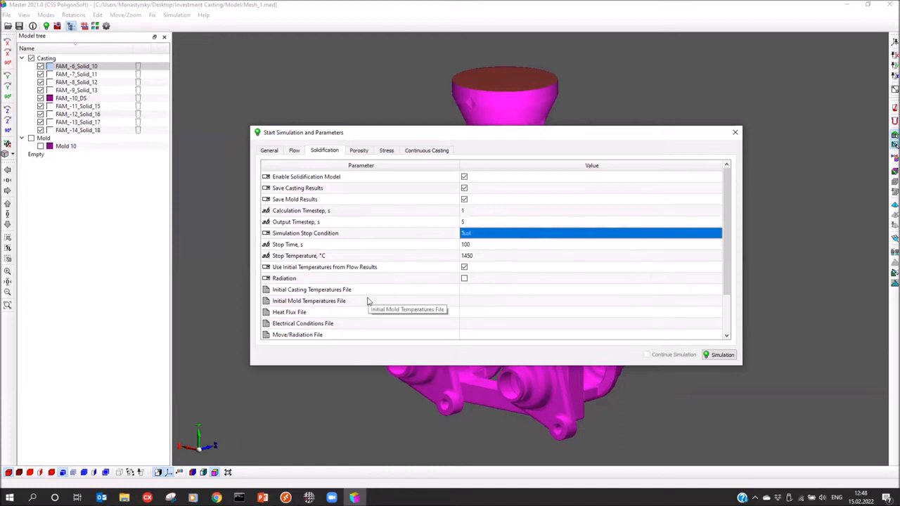
click(358, 151)
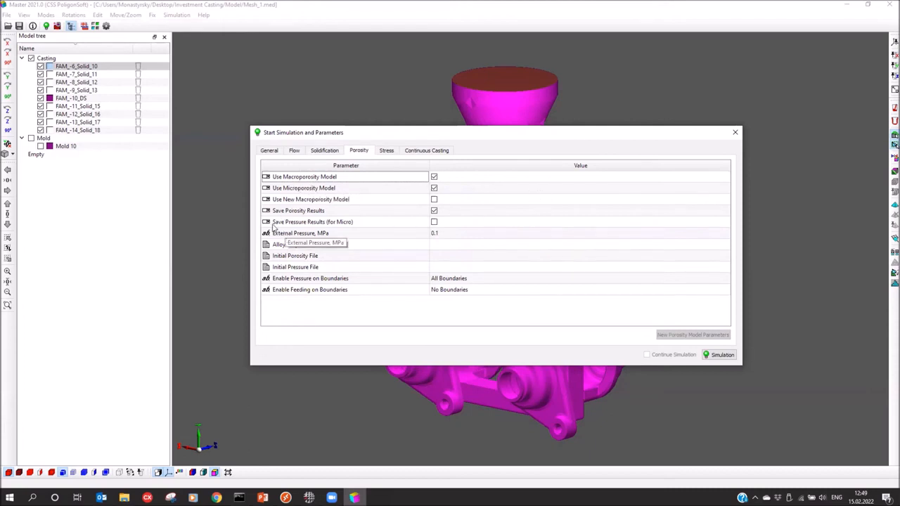
Use Desktop > Investment Casting > Model > SUS430LX.fil as the alloy properties file, then close the parameters
click(284, 245)
click(503, 245)
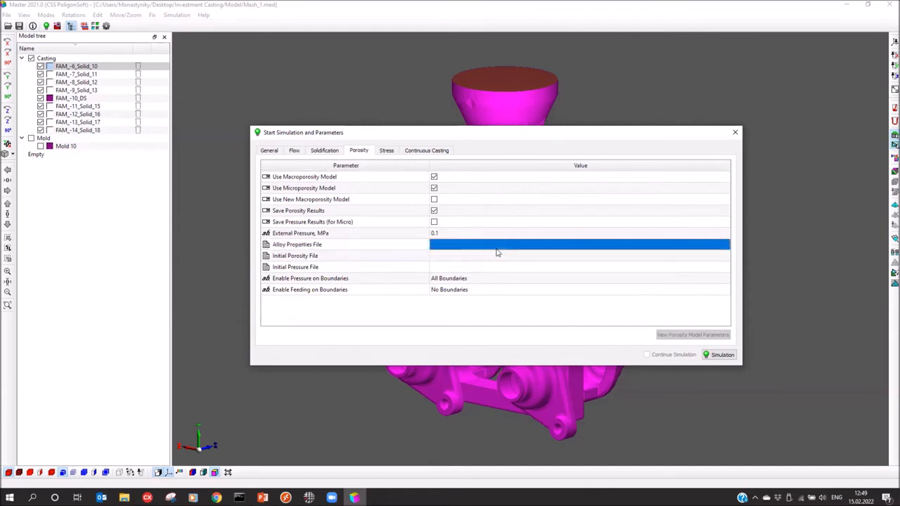
click(703, 245)
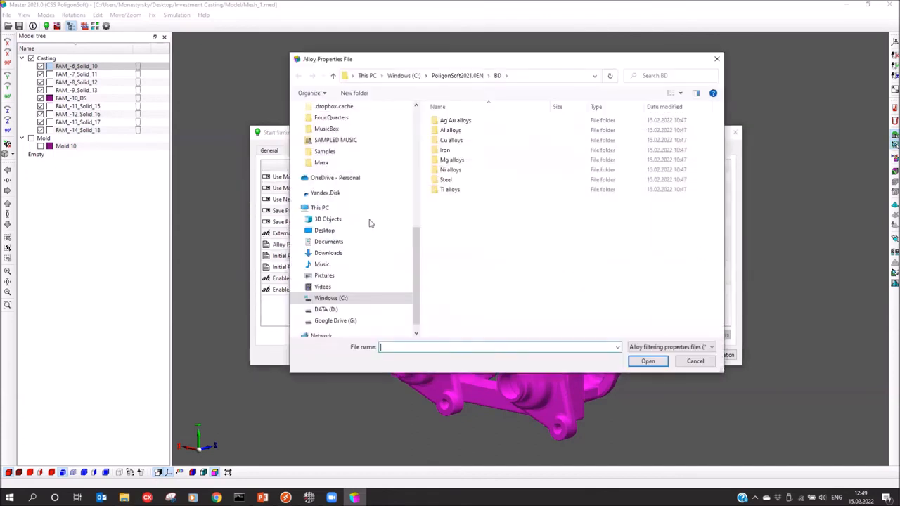
click(322, 232)
double_click(455, 122)
double_click(457, 121)
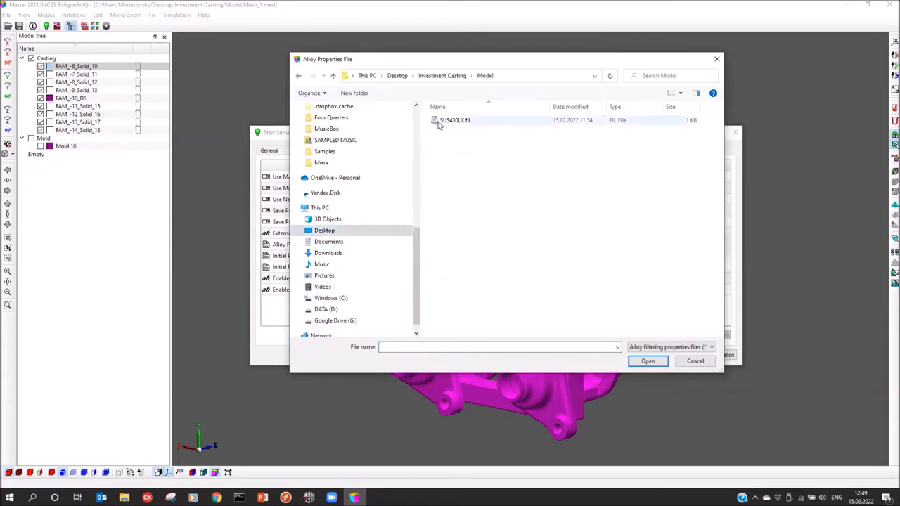
double_click(461, 122)
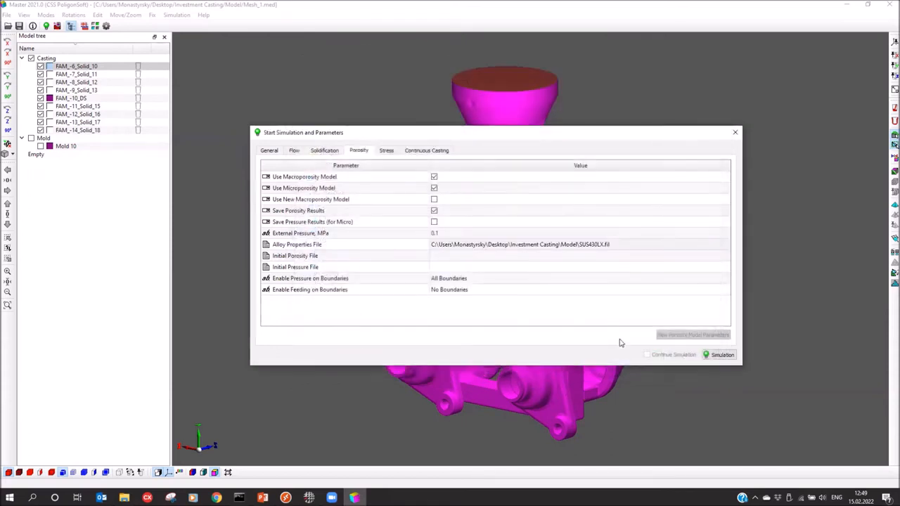
click(269, 150)
click(735, 132)
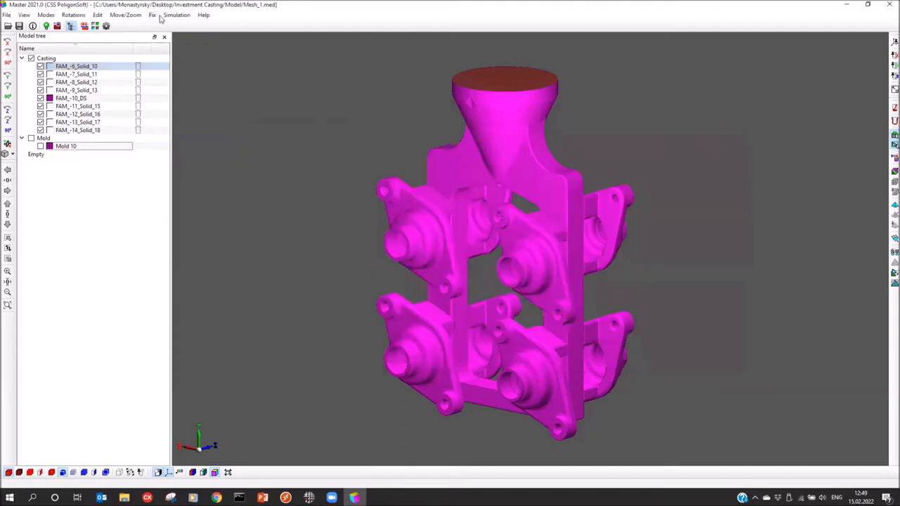
Create a Poligon folder in Investment Casting and save the geometry there as Mesh_1.g3d
click(19, 26)
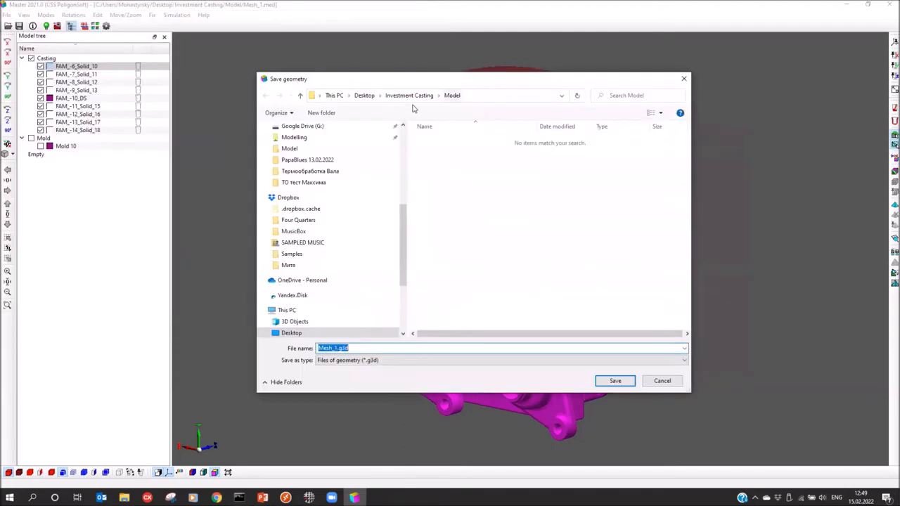
click(409, 95)
click(321, 113)
text(Poligon)
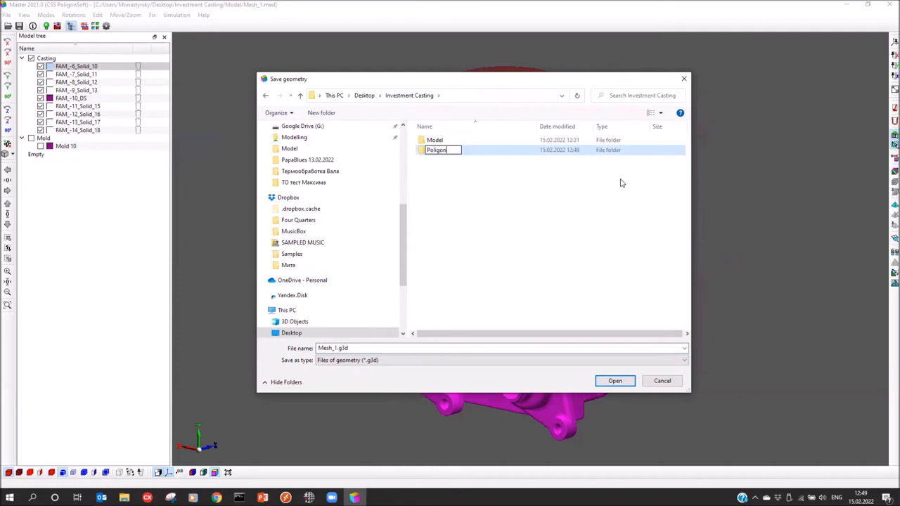
key(Return)
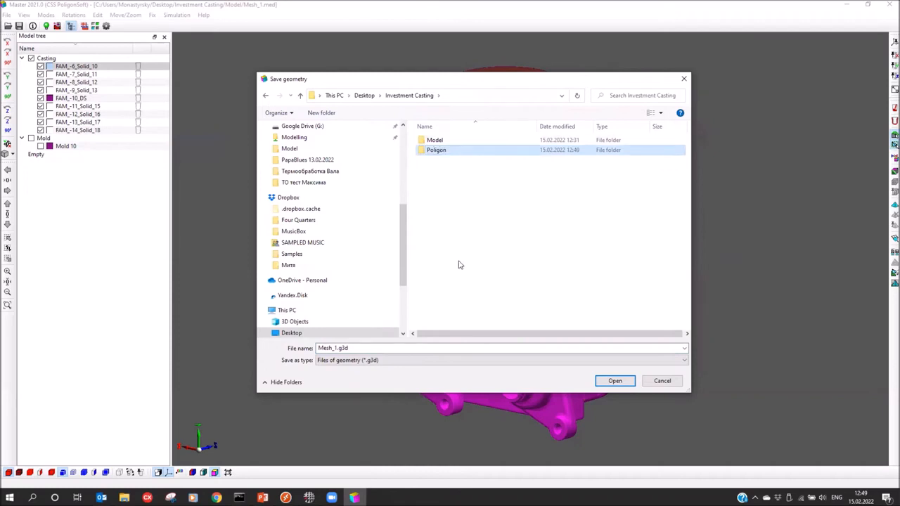
key(Return)
click(616, 381)
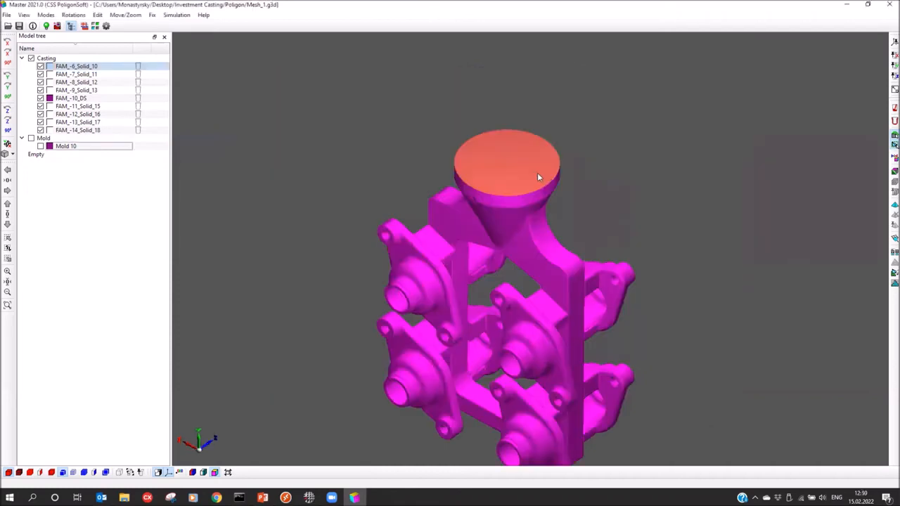
scroll(515, 146, up, 3)
middle_drag(515, 175, 513, 202)
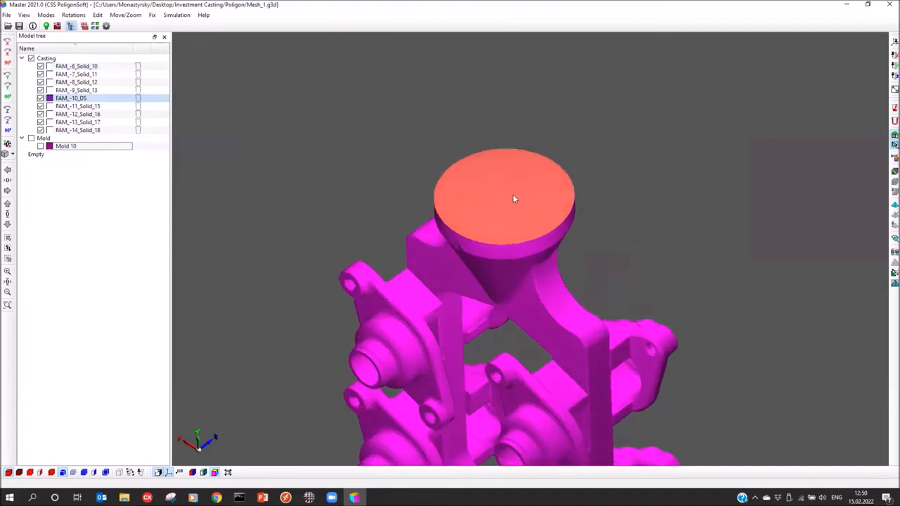
Add a new inlet centred on the top face of the pouring cup
click(889, 110)
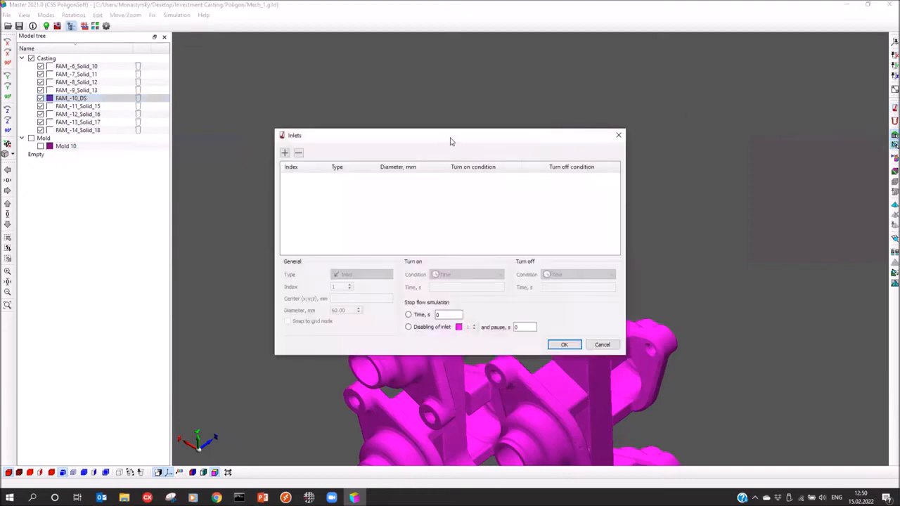
drag(451, 141, 673, 72)
click(507, 84)
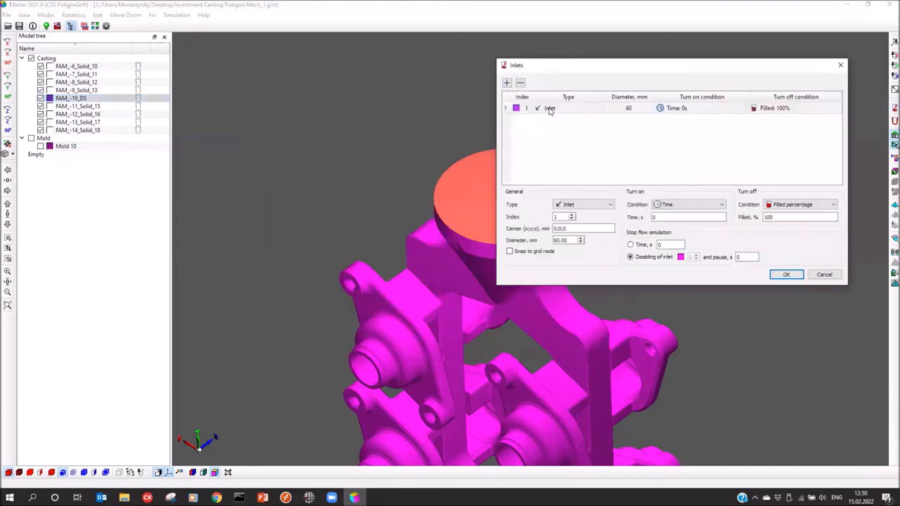
middle_drag(414, 203, 287, 199)
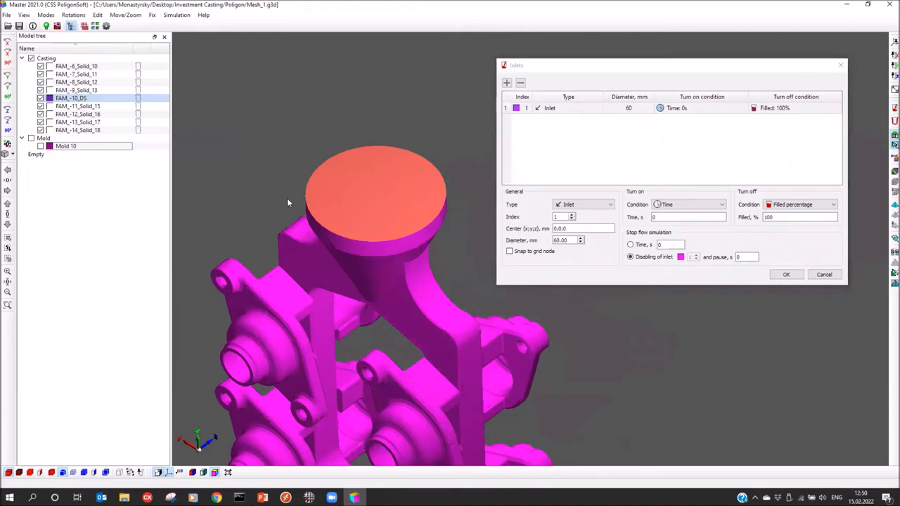
click(379, 196)
click(372, 197)
middle_drag(387, 204, 341, 239)
click(375, 189)
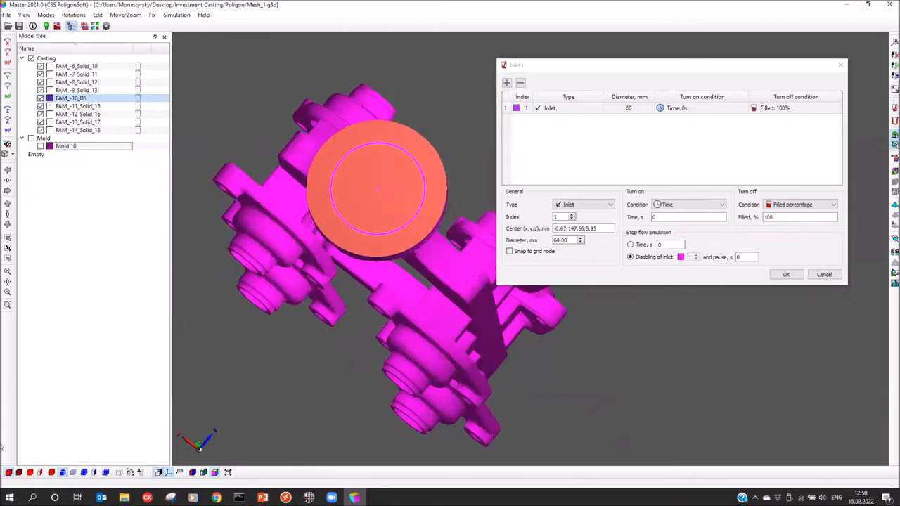
Set the inlet diameter to 20 mm and accept the inlet settings
click(19, 473)
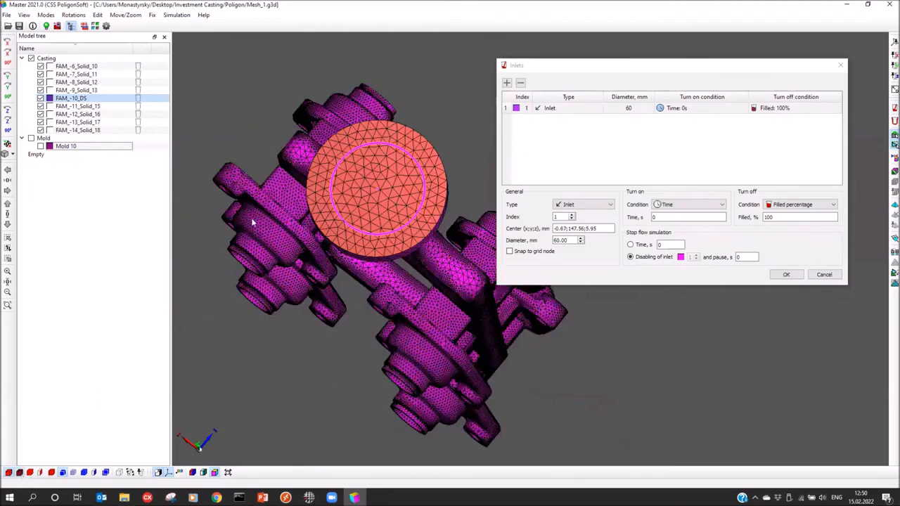
scroll(362, 192, up, 3)
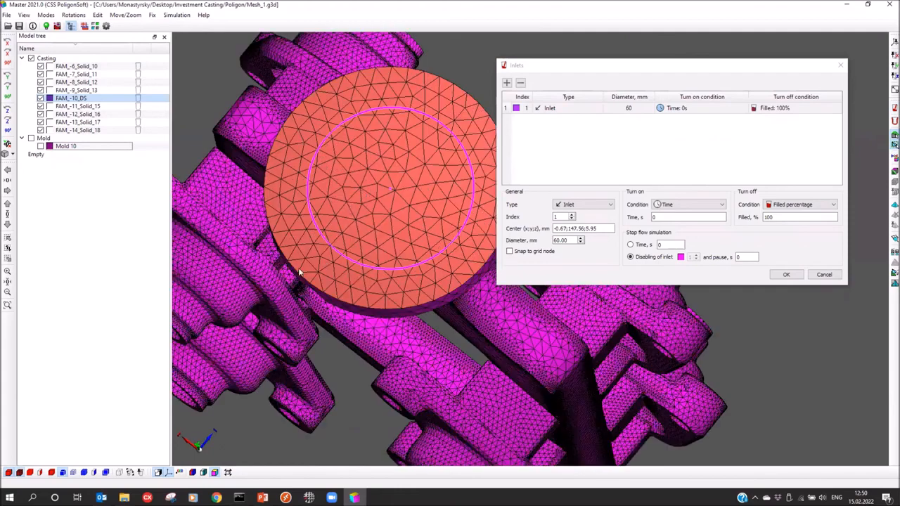
scroll(299, 270, down, 1)
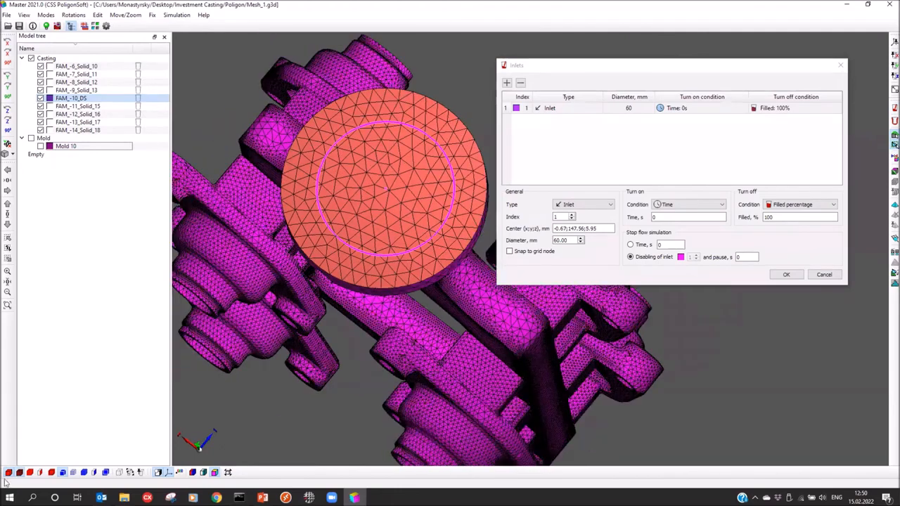
middle_drag(344, 306, 346, 272)
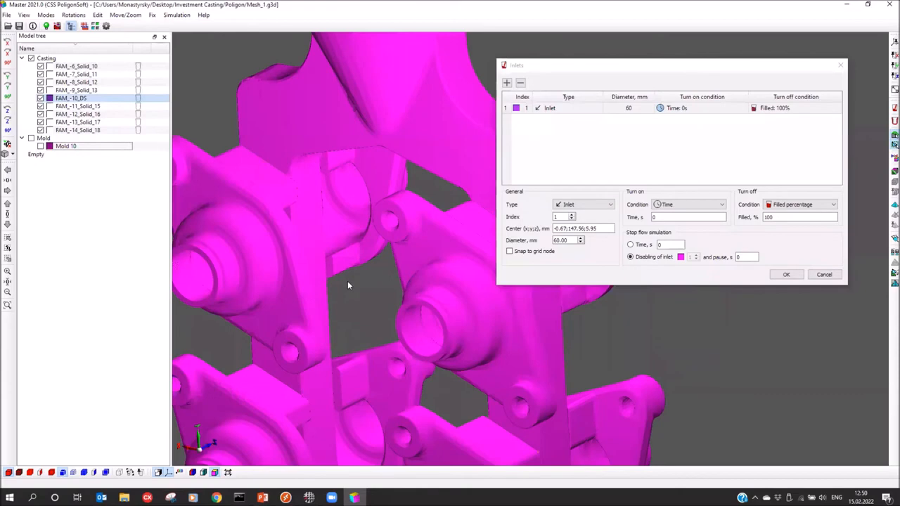
scroll(348, 282, down, 3)
middle_drag(392, 303, 329, 208)
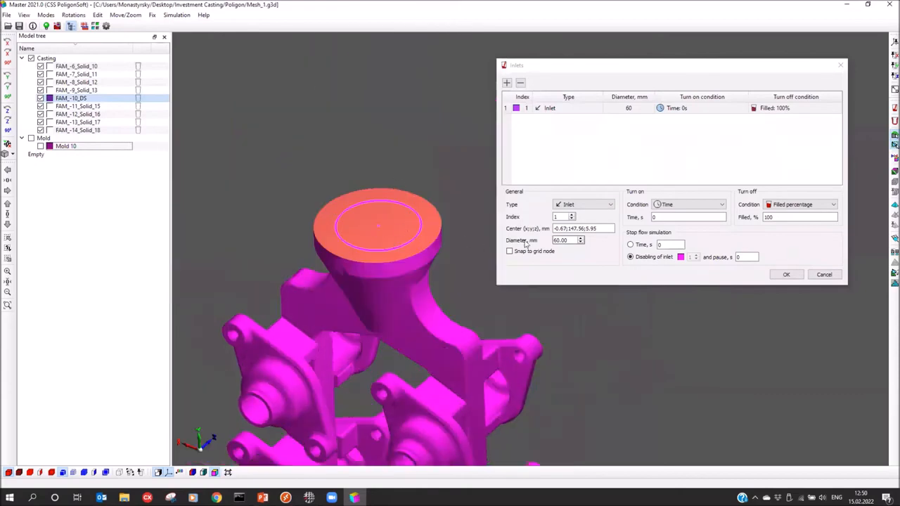
click(556, 240)
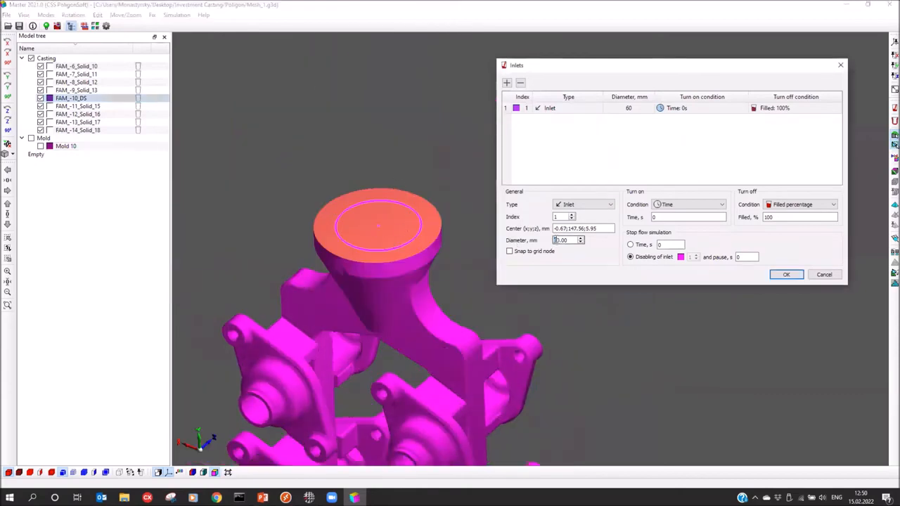
text(2)
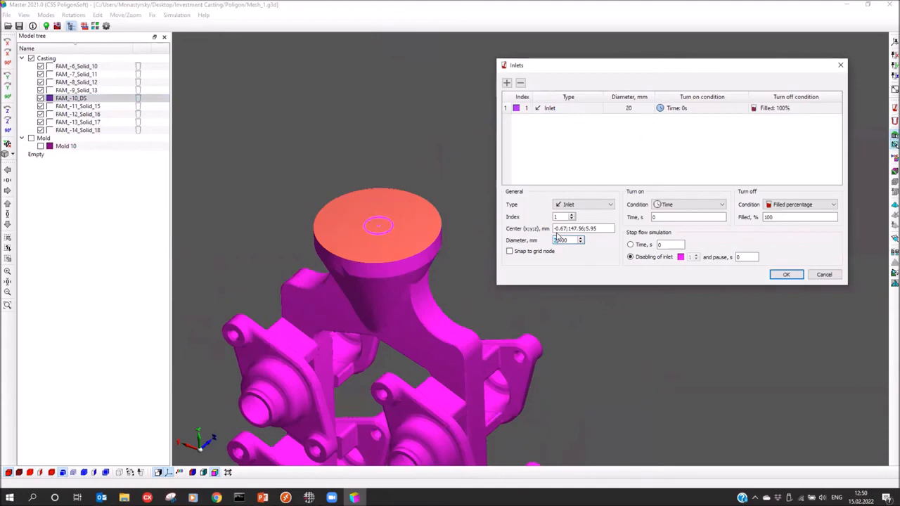
drag(369, 218, 374, 255)
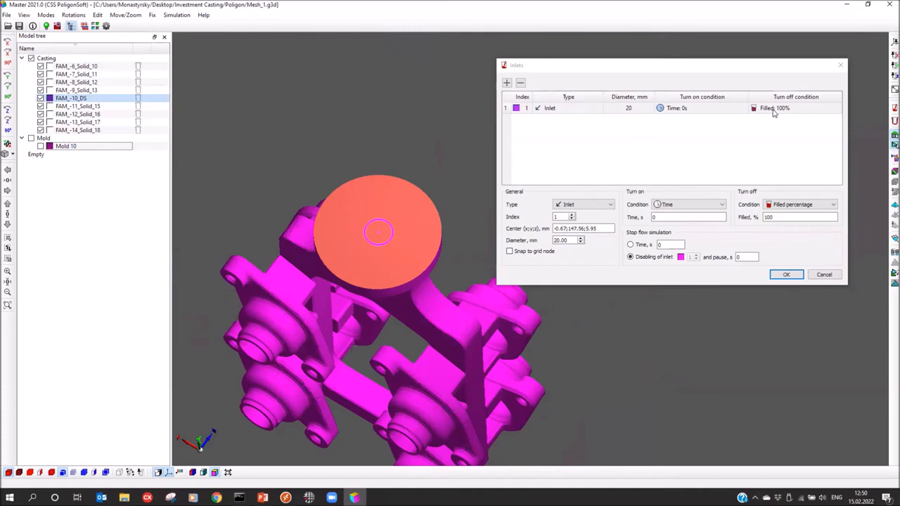
click(786, 274)
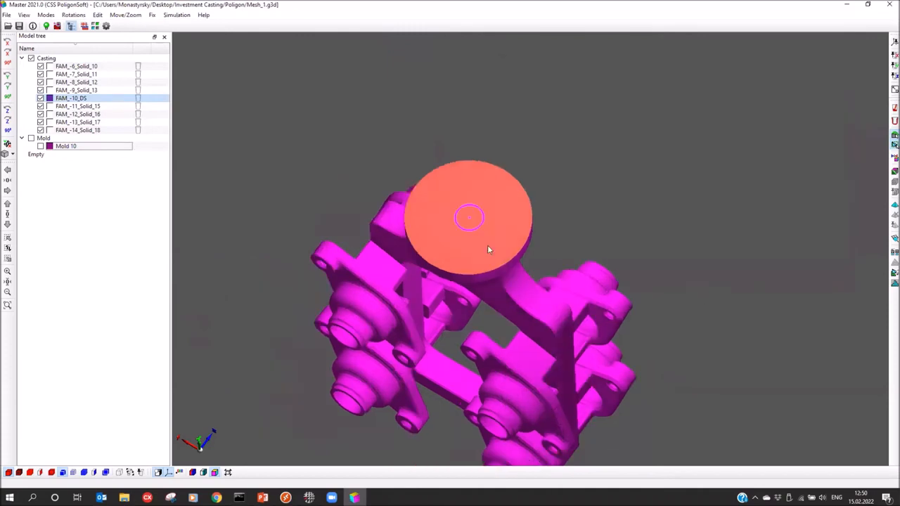
Open the Mesh_1.jnl heat transfer editor, filtered to In Project interfaces only
click(46, 26)
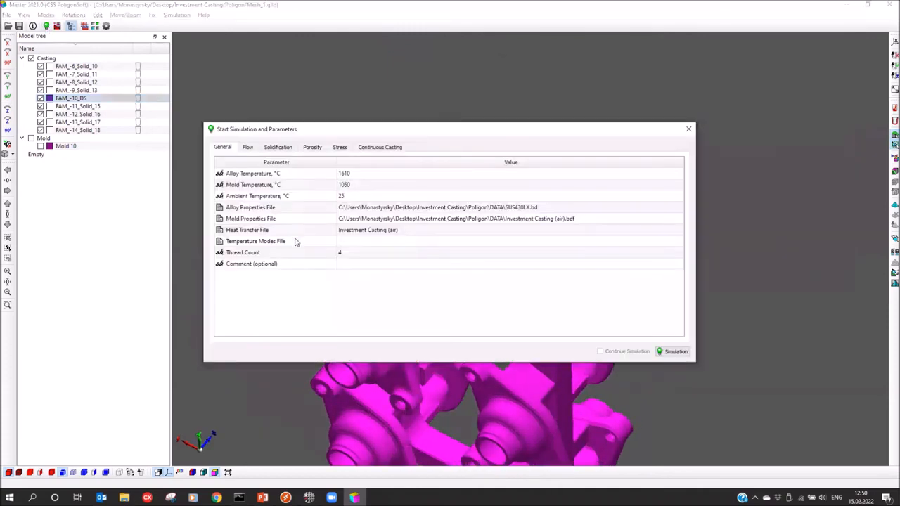
click(354, 233)
click(505, 232)
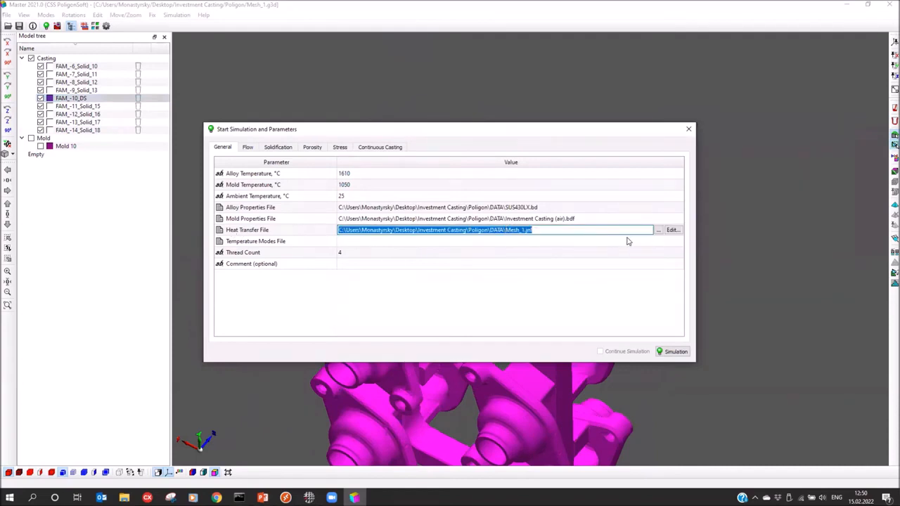
click(672, 231)
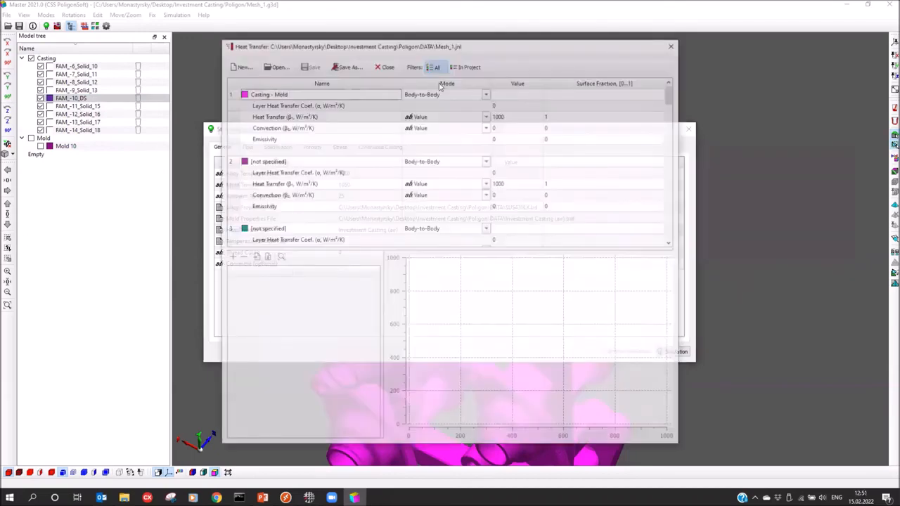
click(471, 66)
drag(483, 48, 533, 57)
scroll(366, 187, down, 2)
scroll(366, 187, up, 2)
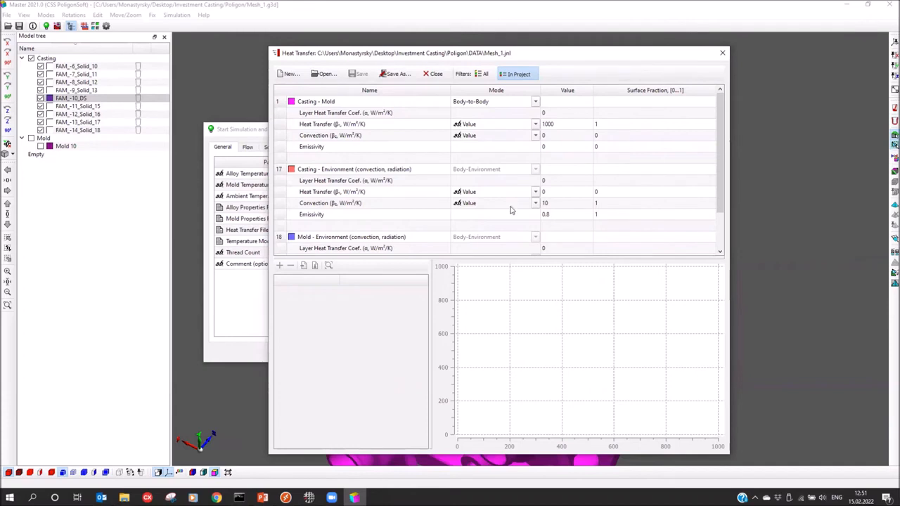
scroll(309, 220, down, 2)
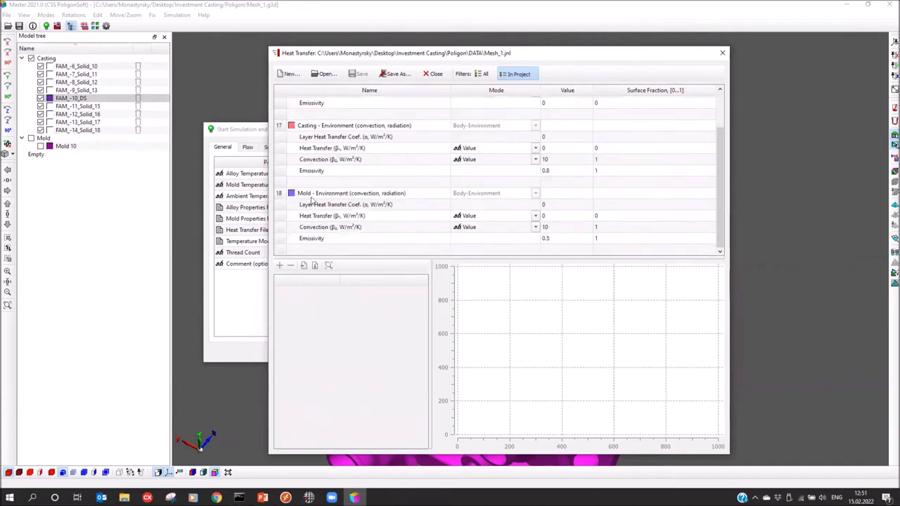
scroll(495, 208, up, 2)
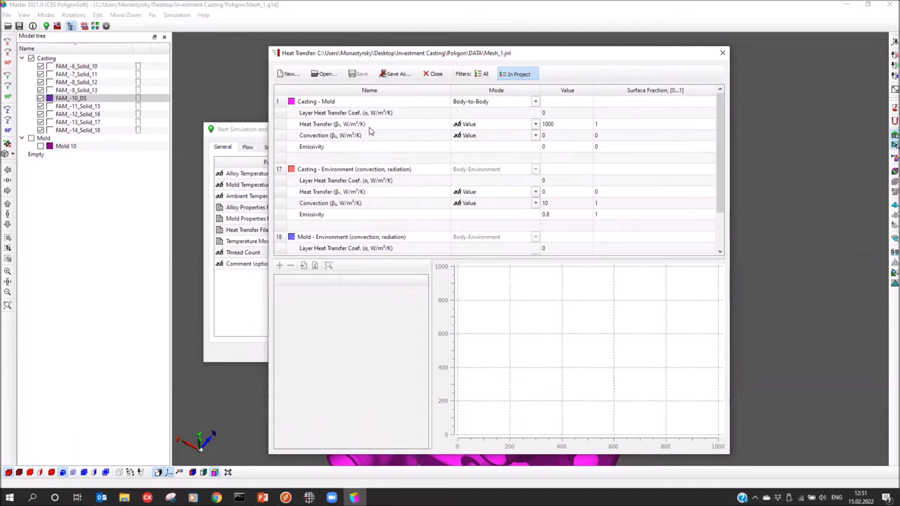
Switch Casting - Mold heat transfer to a curve with points (20 °C, 800) and (1457 °C, 800)
click(535, 125)
click(475, 133)
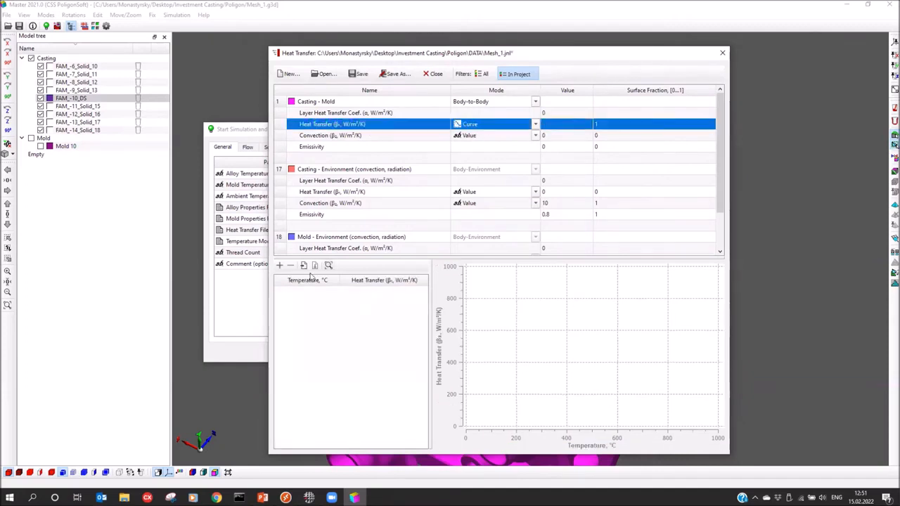
click(279, 265)
text(20)
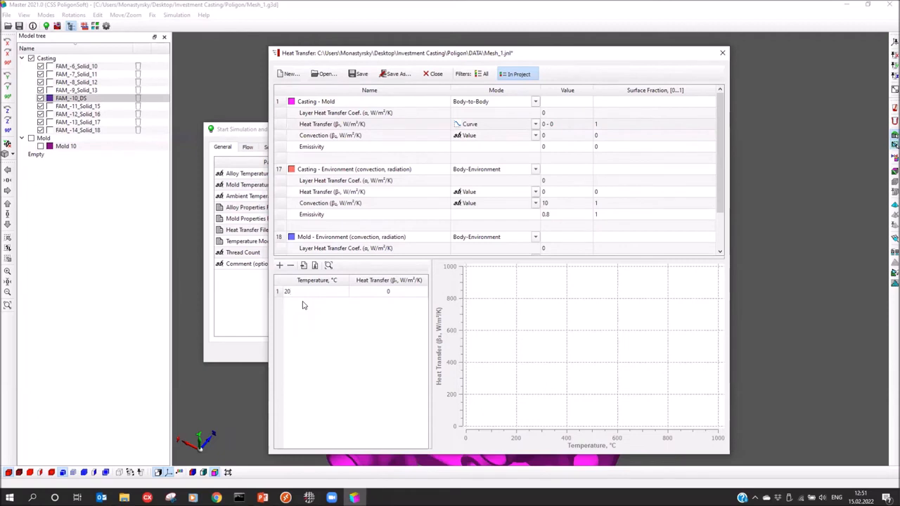
key(Tab)
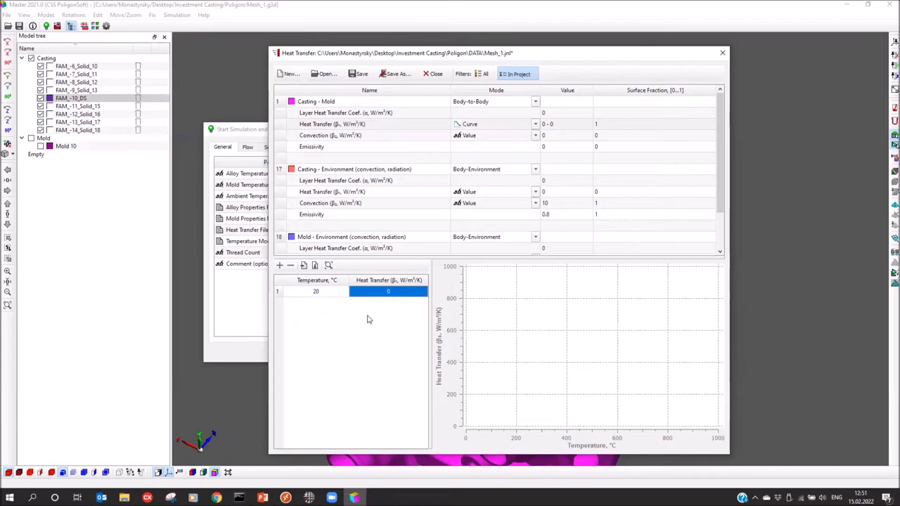
text(800)
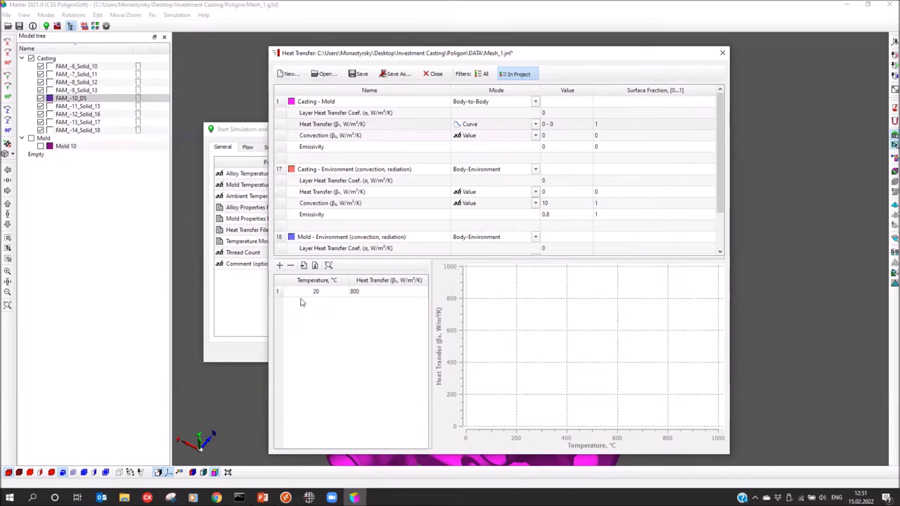
click(280, 266)
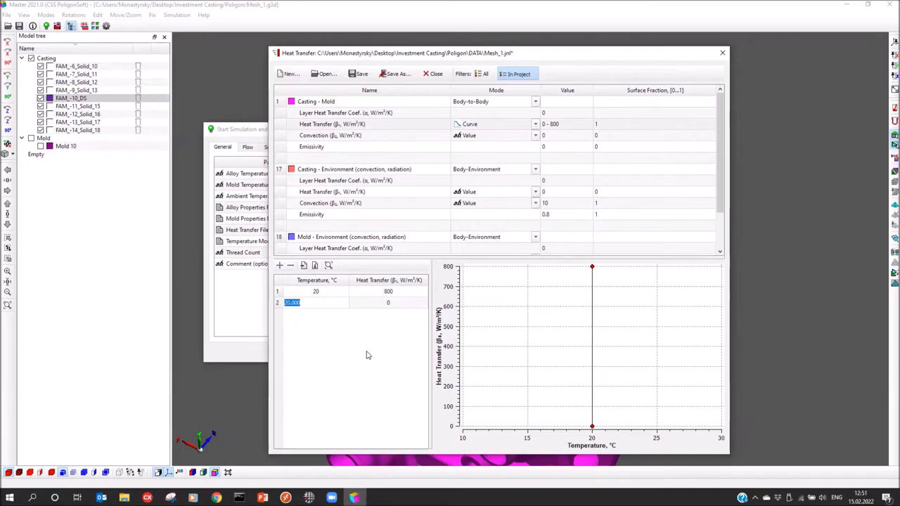
text(1457)
key(Tab)
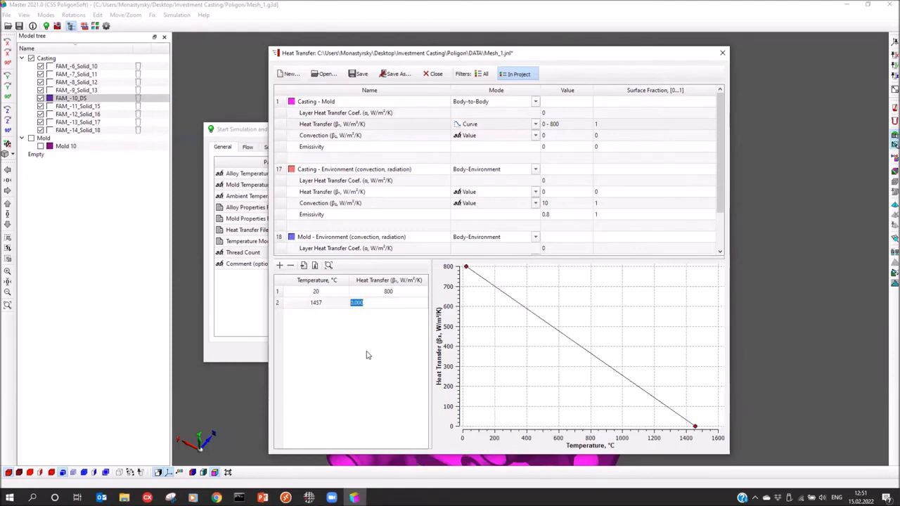
text(800)
key(Return)
Add curve points (1500 °C, 2000) and (2000 °C, 2000), then close the editor
click(280, 265)
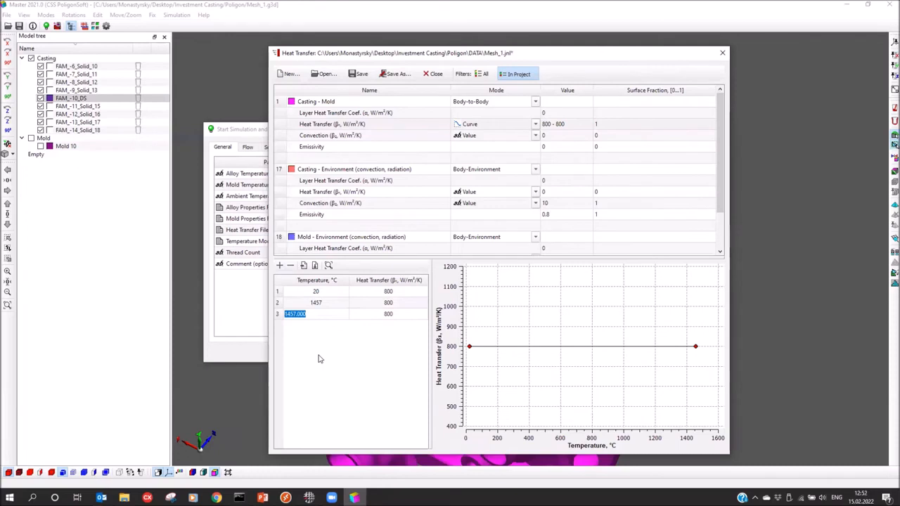
text(1500)
key(Tab)
text(2000)
key(Return)
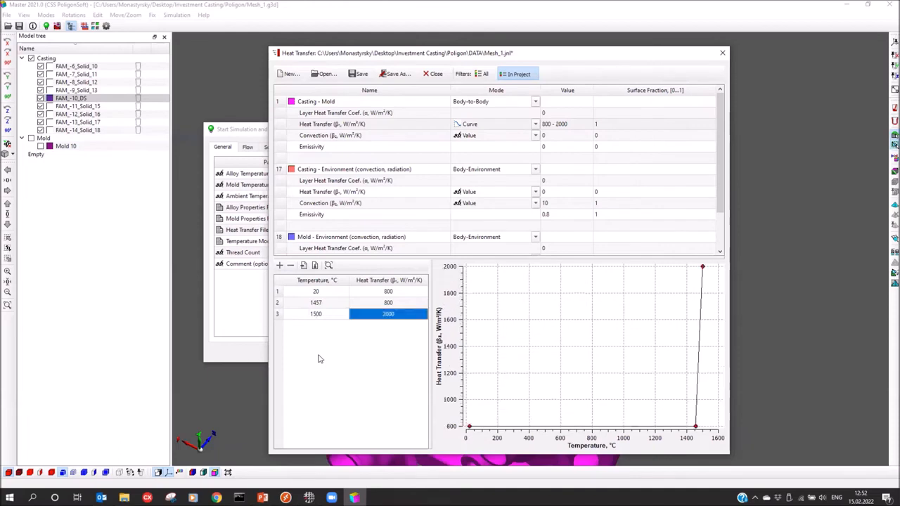
click(279, 266)
text(2)
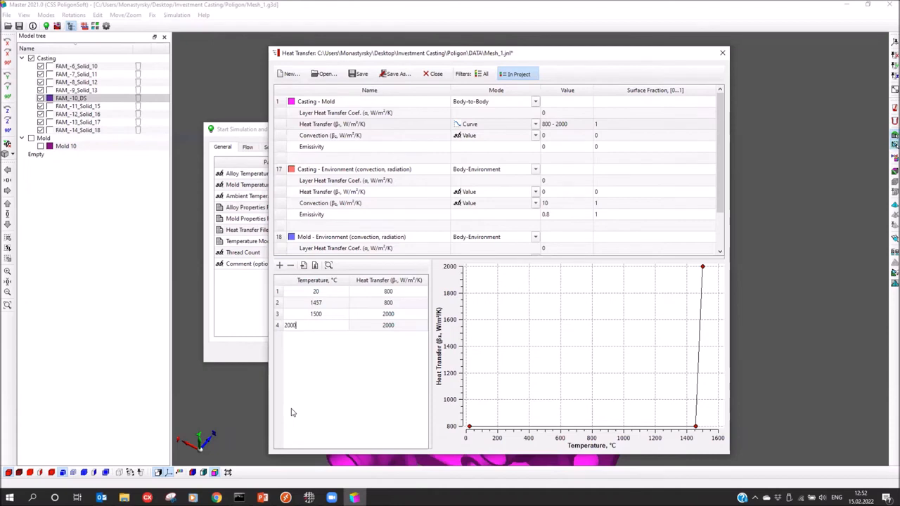
text(000)
key(Tab)
key(Return)
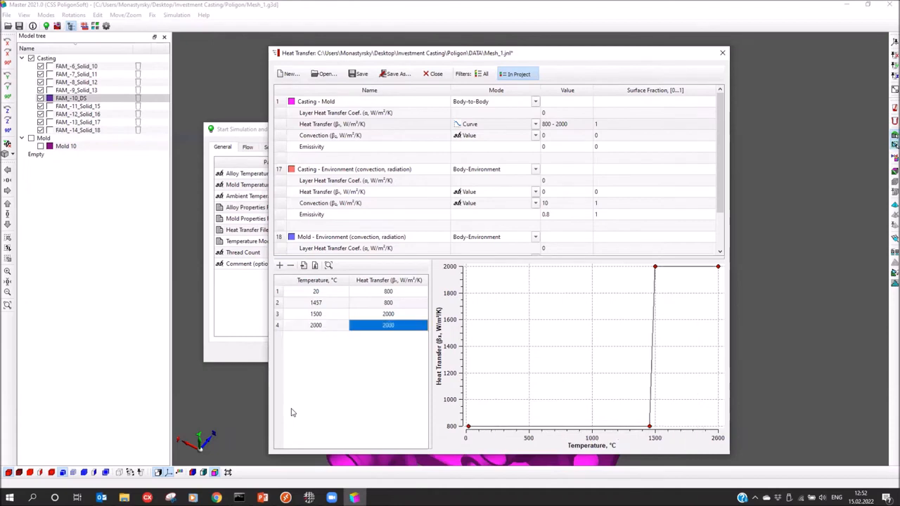
scroll(532, 365, up, 1)
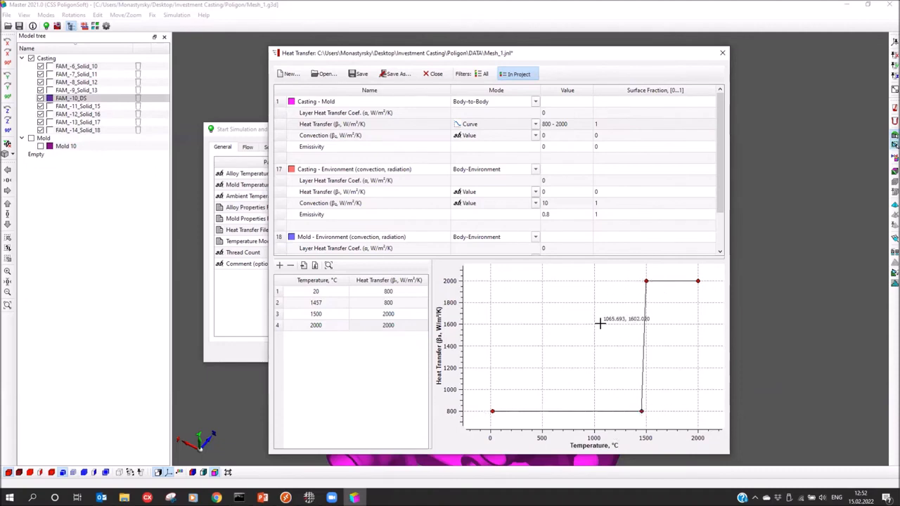
click(722, 54)
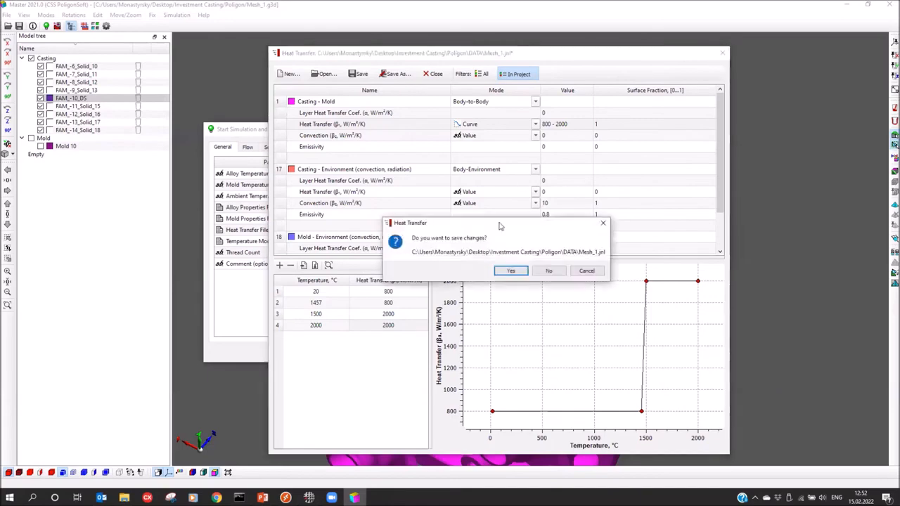
Discard the heat transfer changes without saving and show Mold 10 around the casting
click(545, 270)
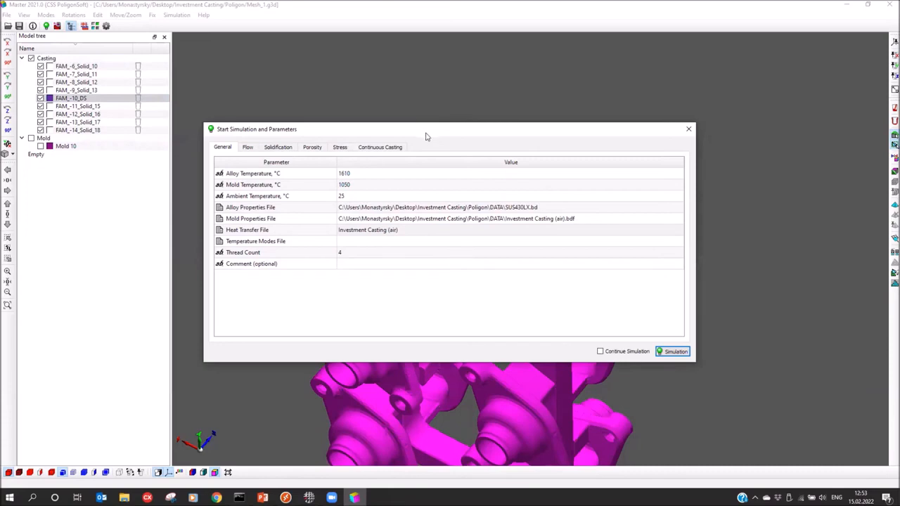
drag(419, 129, 446, 89)
click(40, 146)
drag(345, 85, 664, 59)
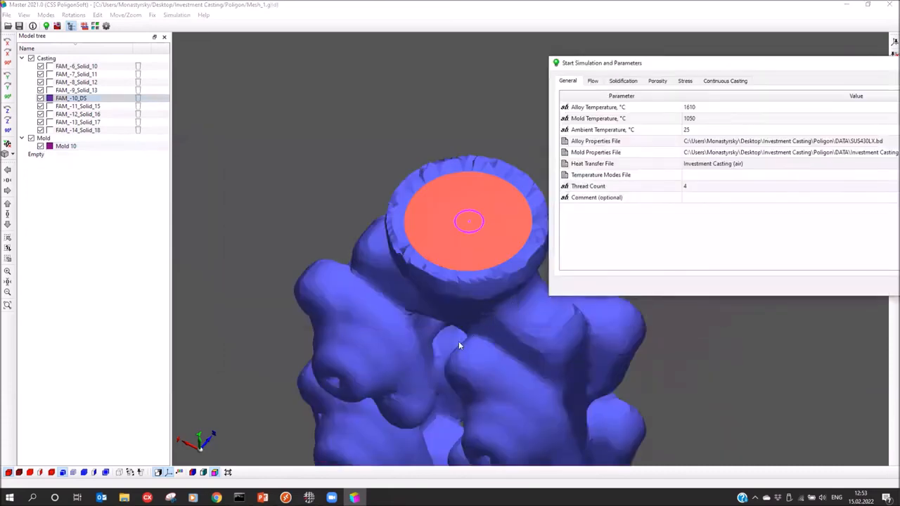
middle_drag(459, 341, 395, 268)
scroll(396, 268, down, 3)
Run the mesh quality check on the casting and mold
click(631, 63)
drag(611, 74, 430, 178)
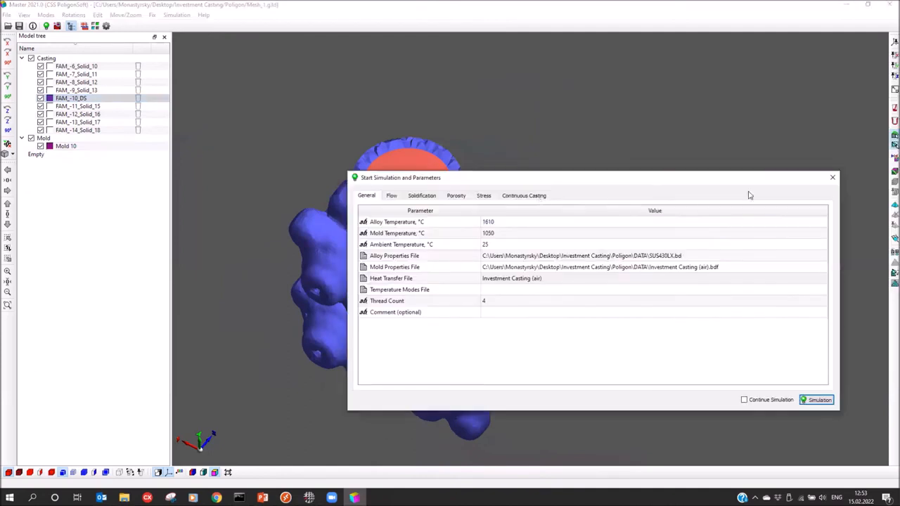
click(893, 240)
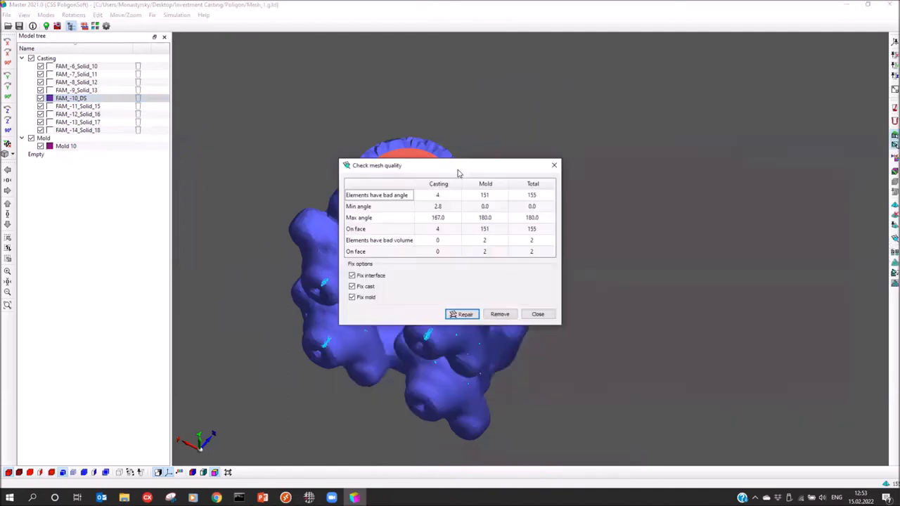
drag(456, 167, 693, 123)
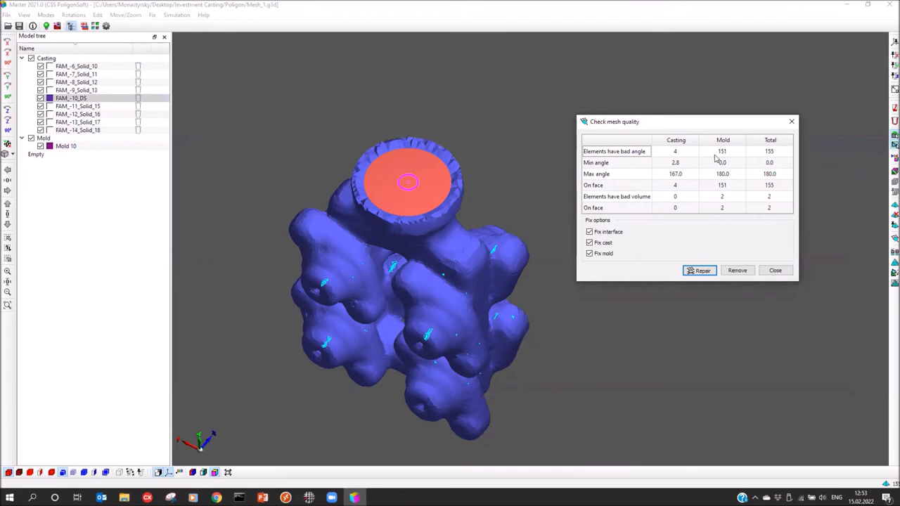
click(699, 273)
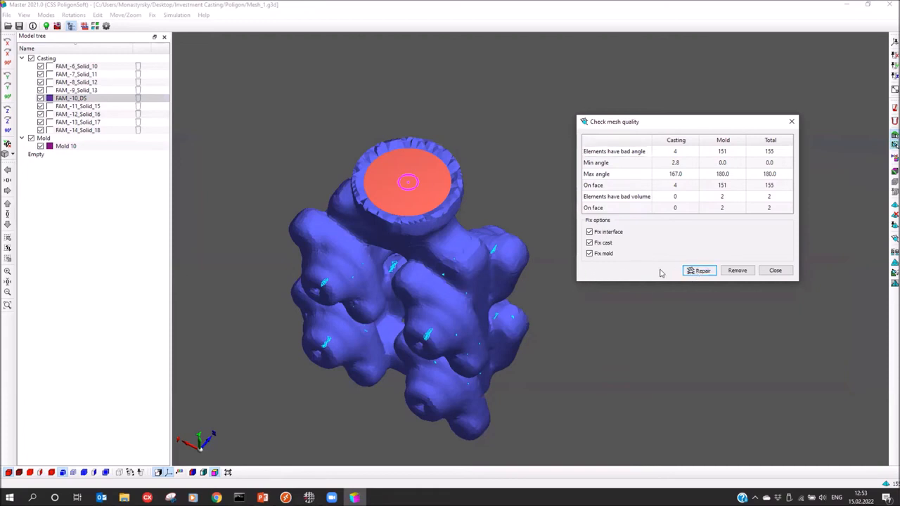
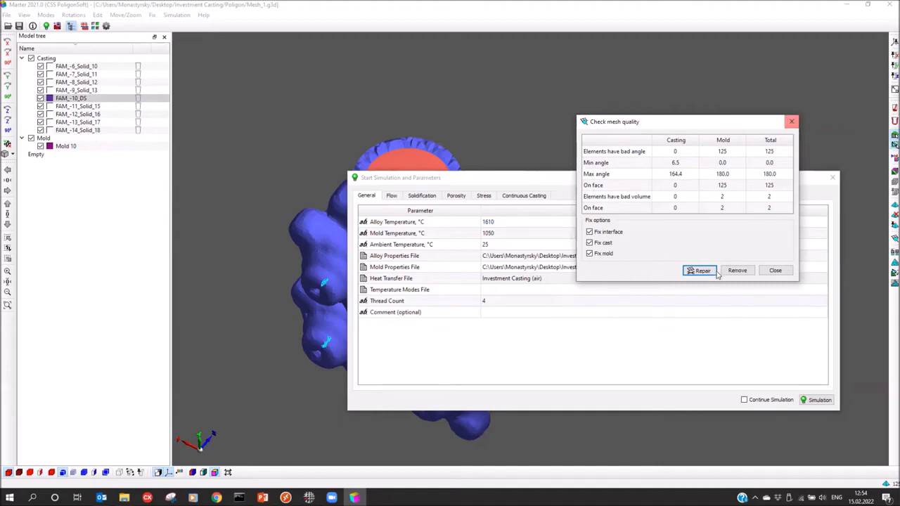
Remove the bad mesh elements found by the quality check, then close the check
click(738, 270)
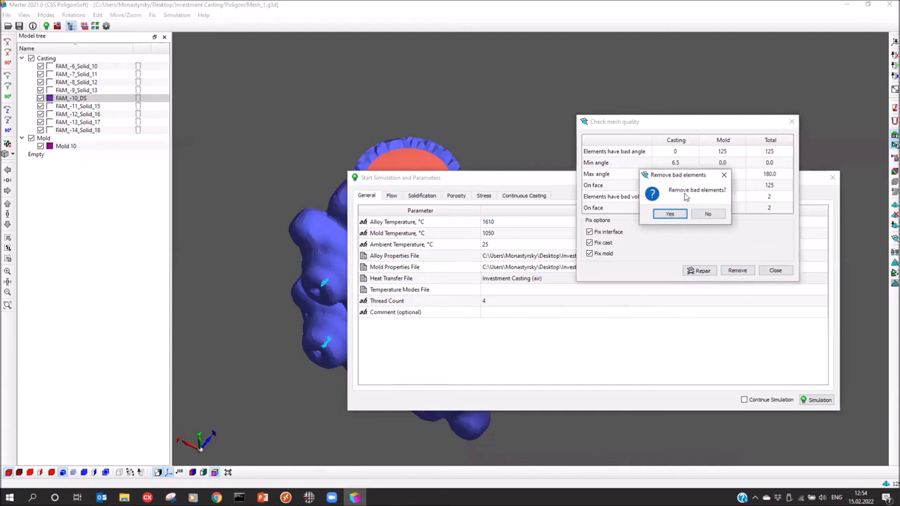
click(671, 214)
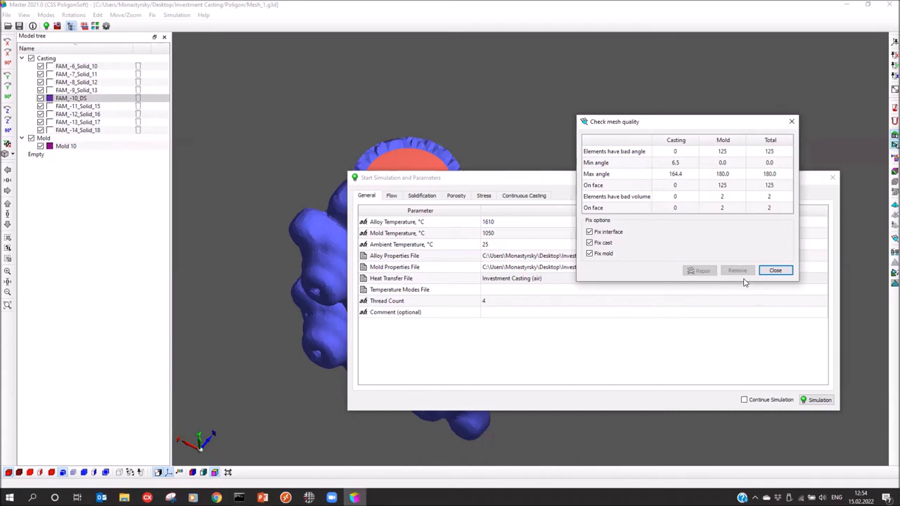
click(775, 270)
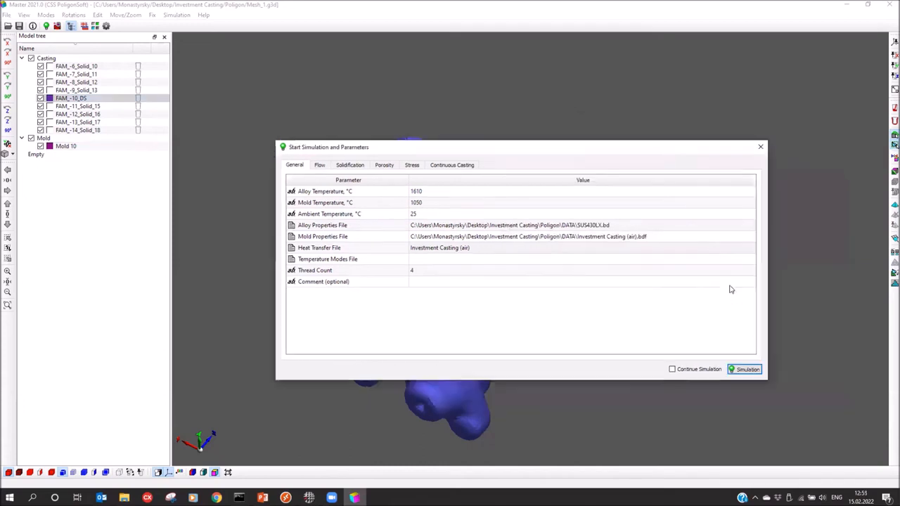
Save the geometry over Mesh_1.g3d, confirming the replacement
click(443, 159)
click(614, 380)
click(477, 251)
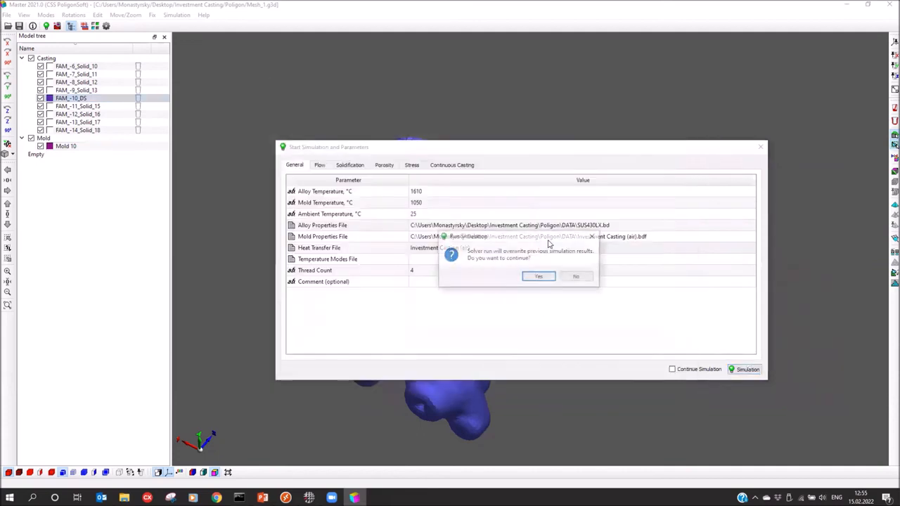
Start the filling simulation over old results, widen the solver console, and launch Mirage-3D
click(539, 278)
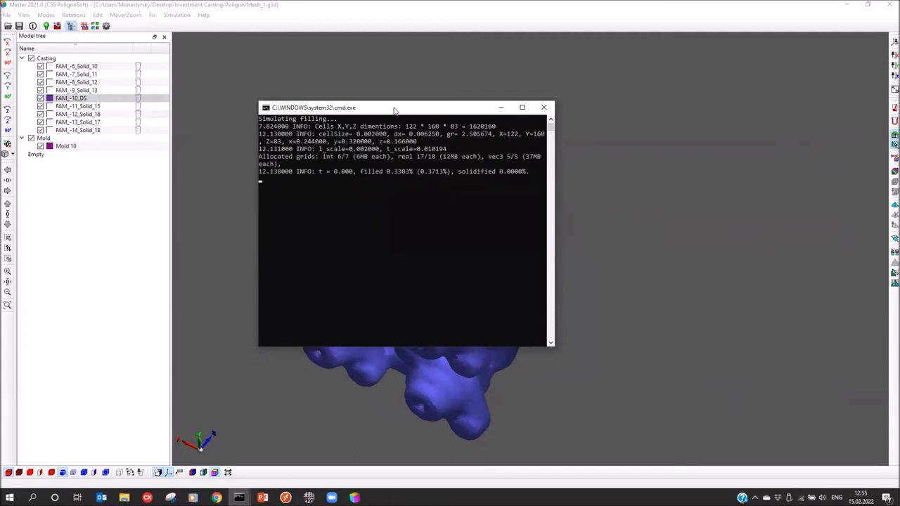
drag(392, 111, 409, 113)
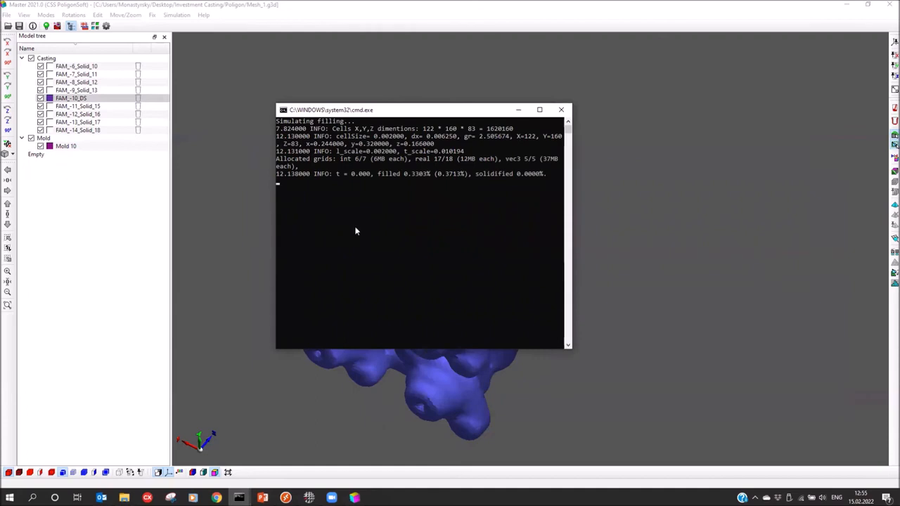
drag(572, 205, 603, 205)
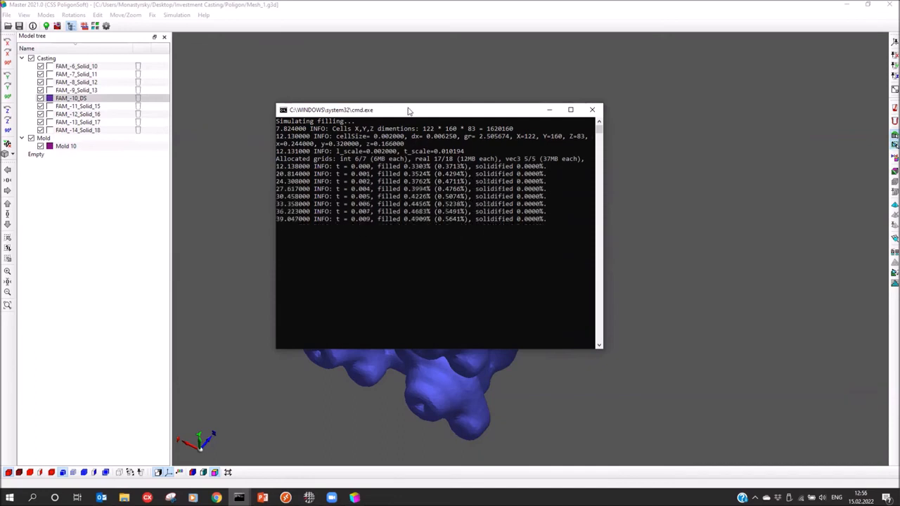
drag(407, 118, 445, 114)
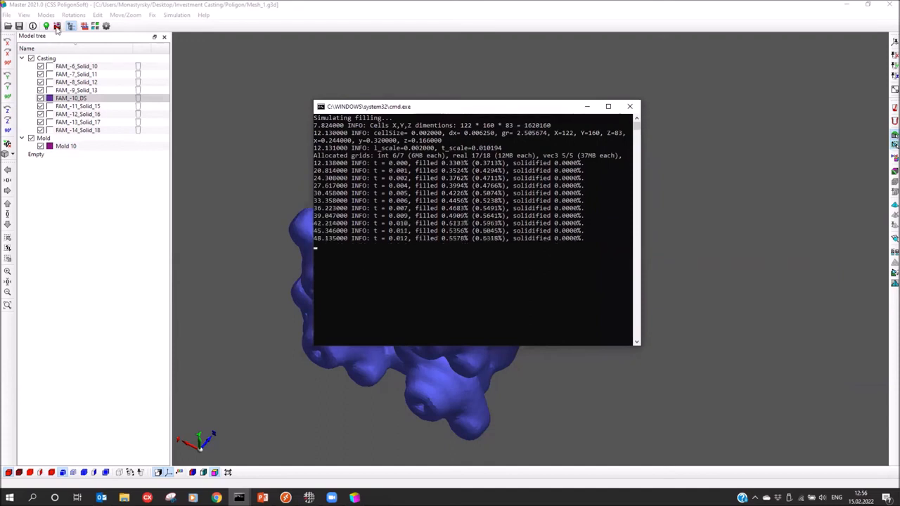
click(57, 27)
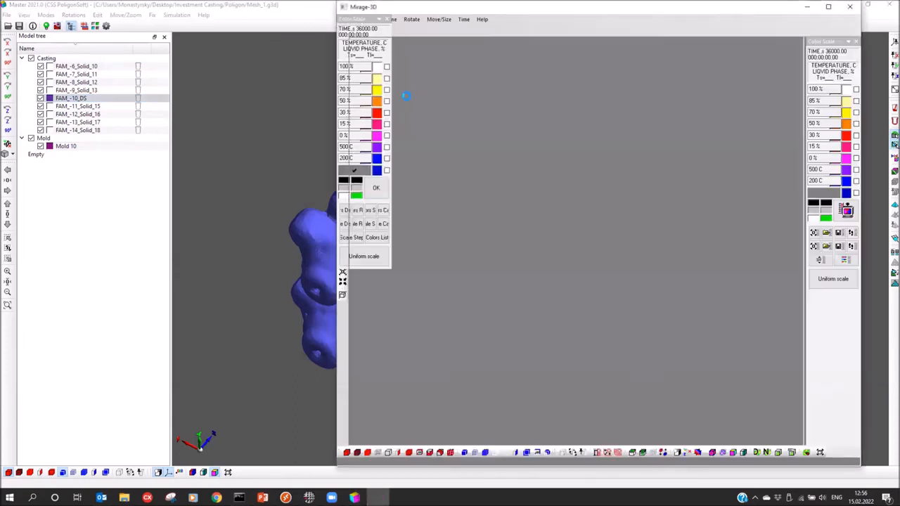
Load the Mesh_1_fill.FLW filling results and turn the casting toward the front
click(366, 30)
click(401, 52)
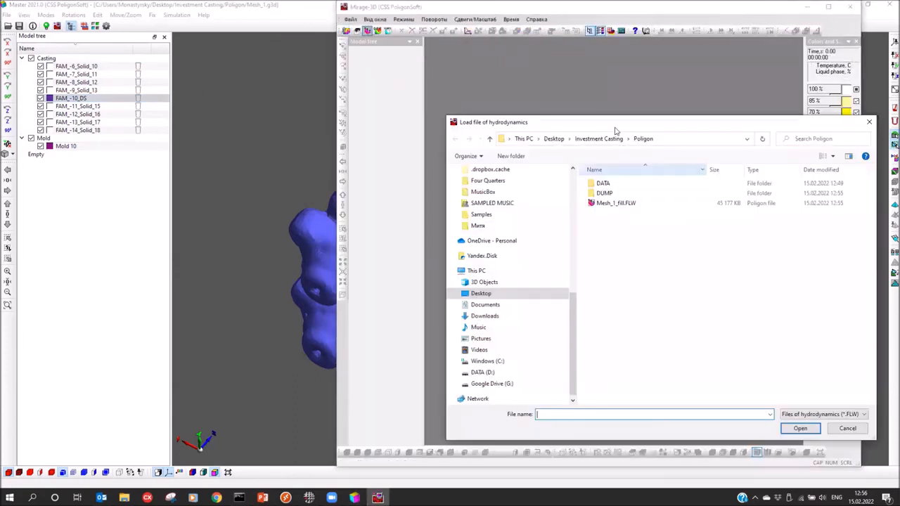
click(611, 204)
click(799, 429)
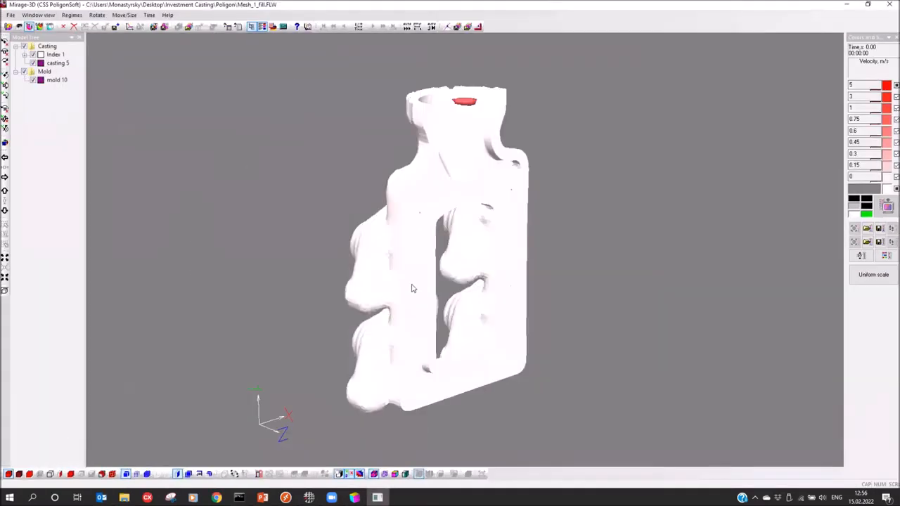
mouse_move(414, 288)
mouse_down()
mouse_move(386, 291)
mouse_move(406, 293)
mouse_up()
Set the 3D view background colour to white
click(851, 191)
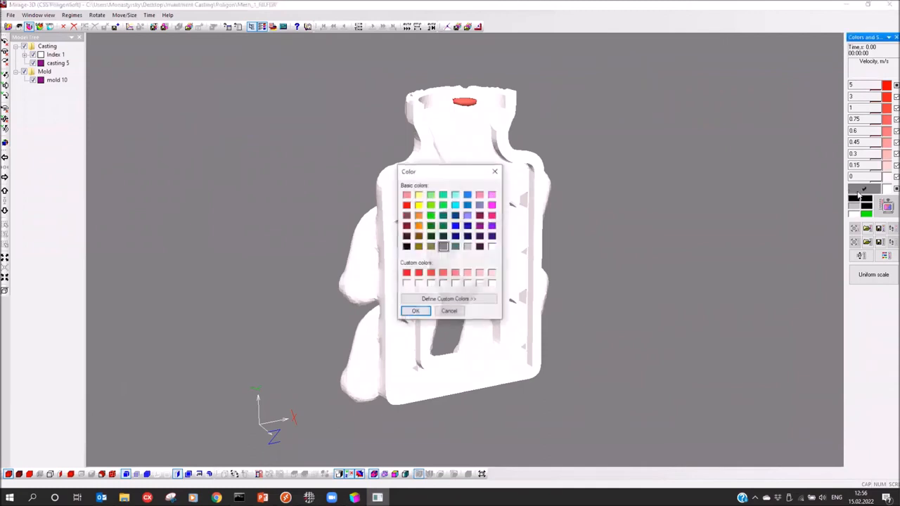
click(493, 247)
click(405, 314)
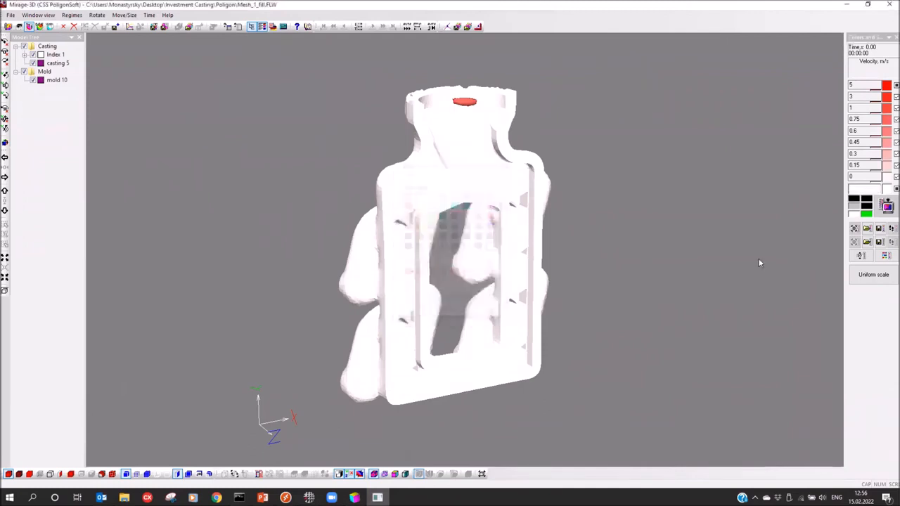
click(886, 206)
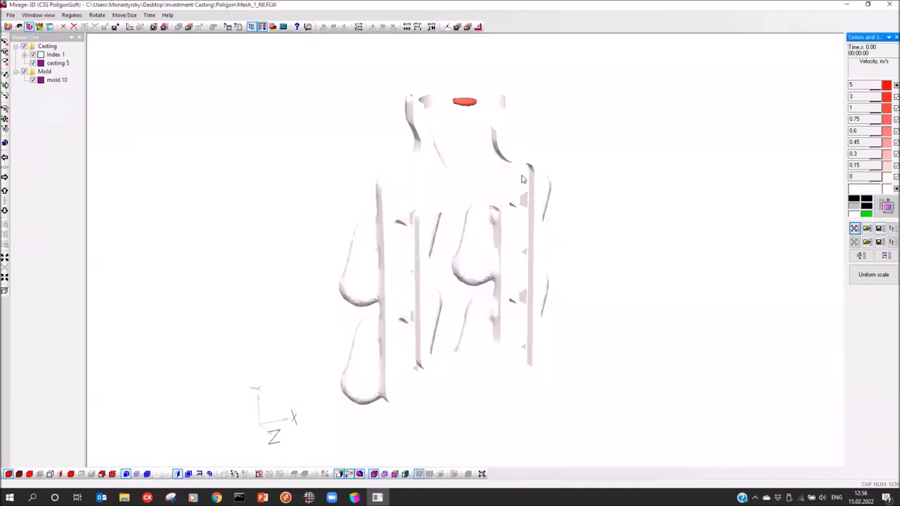
Apply the rainbow colour scheme to the legend and render the model as solid surfaces
click(886, 255)
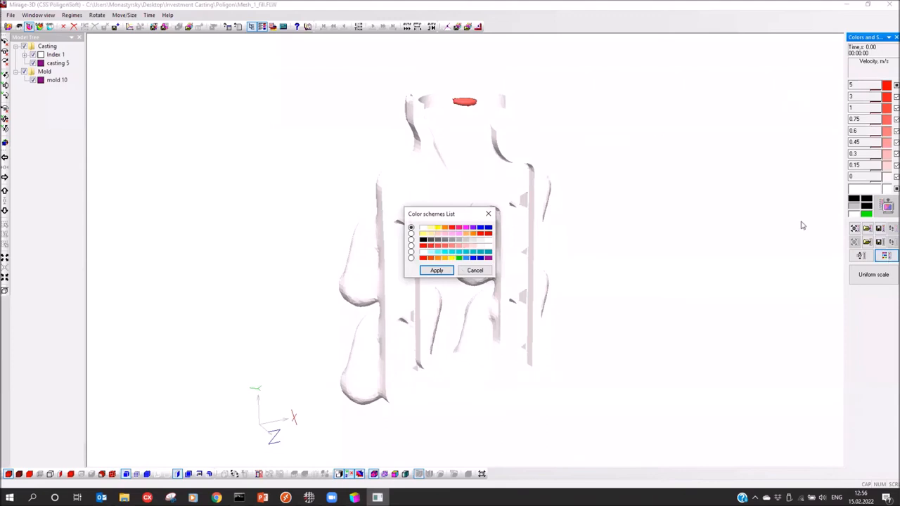
click(412, 258)
click(437, 270)
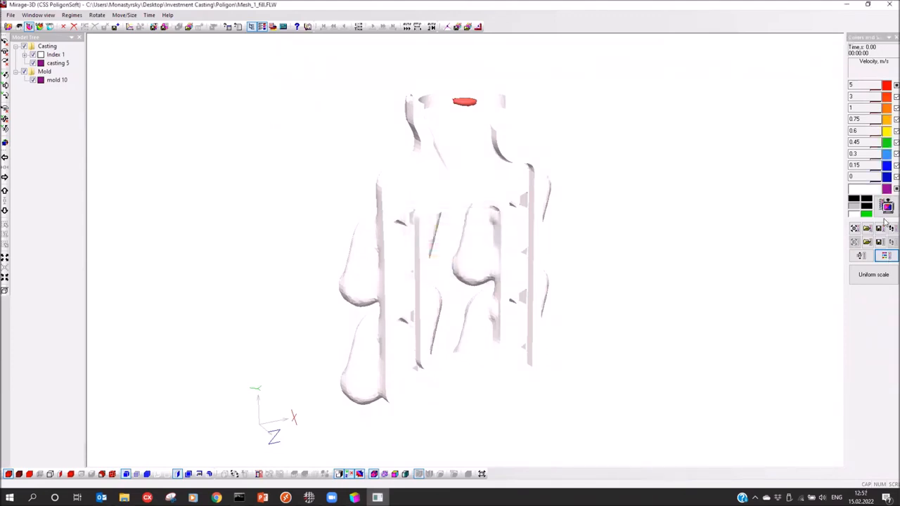
click(855, 229)
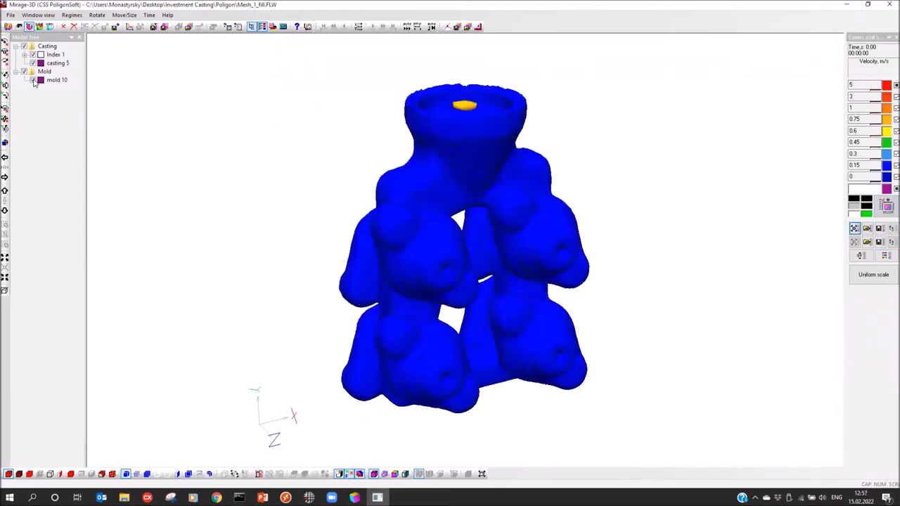
Hide mold 10 and show the casting as transparent, adjusting the viewing angle
click(33, 81)
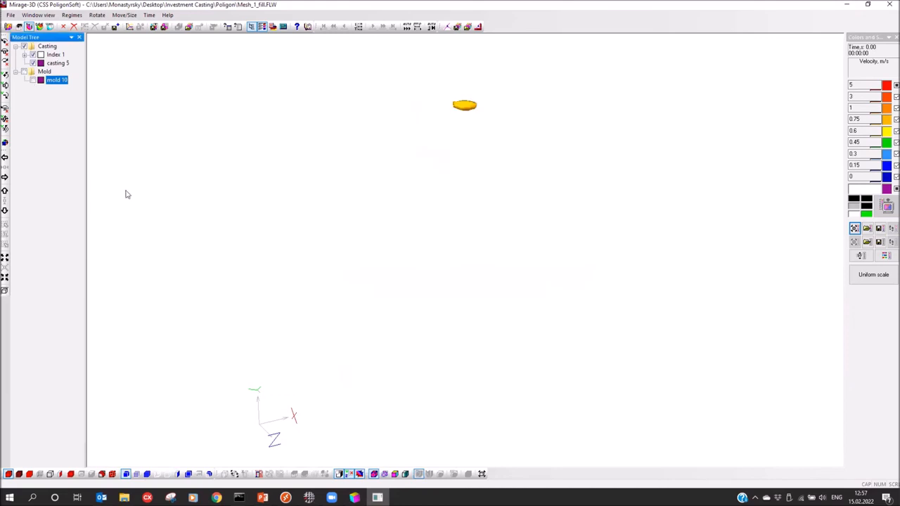
click(39, 474)
drag(402, 201, 402, 257)
drag(248, 194, 263, 205)
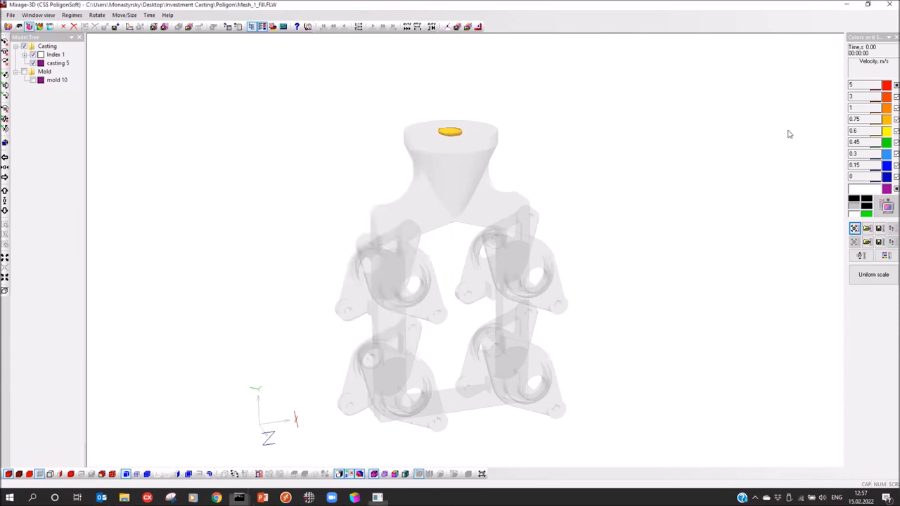
Turn off the 0.75, 0.6 and 0.15 colour ranges and set the maximum velocity to 1.5
click(887, 110)
click(888, 121)
click(887, 132)
click(887, 168)
drag(855, 86, 696, 101)
text(1.)
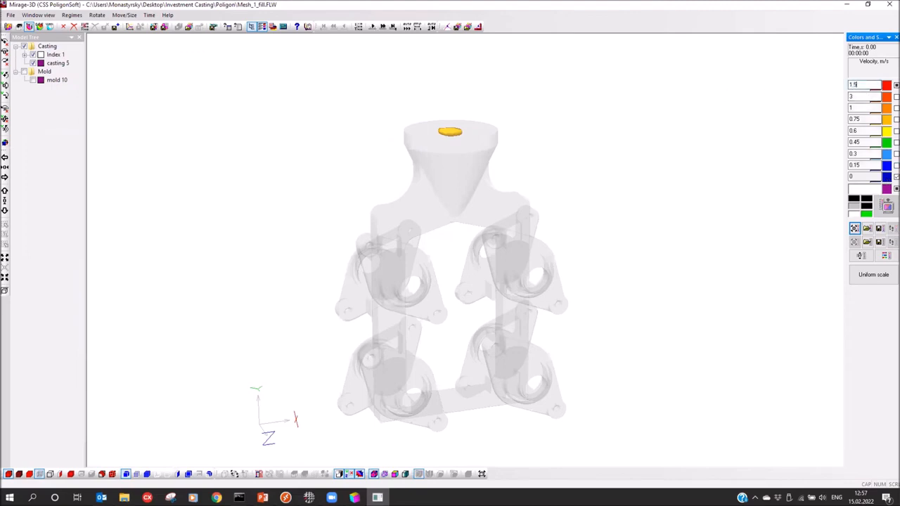
key(Return)
Set the lowest velocity to 0.01 and add enabled thresholds at 0.05 and 0.1 m/s
double_click(857, 176)
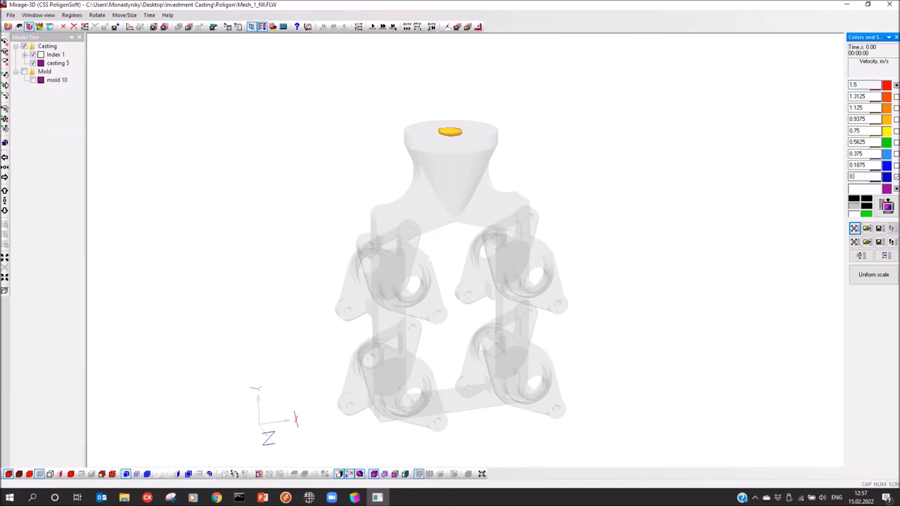
key(Return)
double_click(862, 165)
text(0)
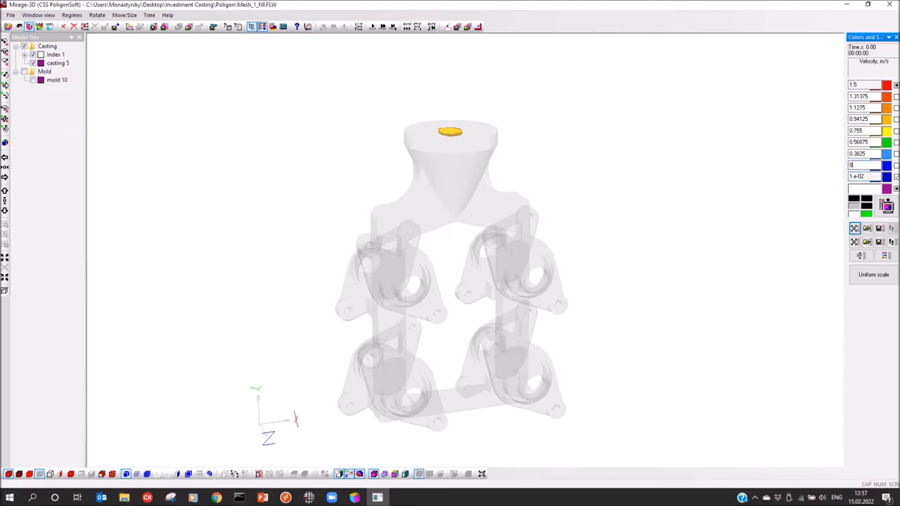
text(.05)
key(Return)
click(896, 166)
drag(872, 154, 853, 156)
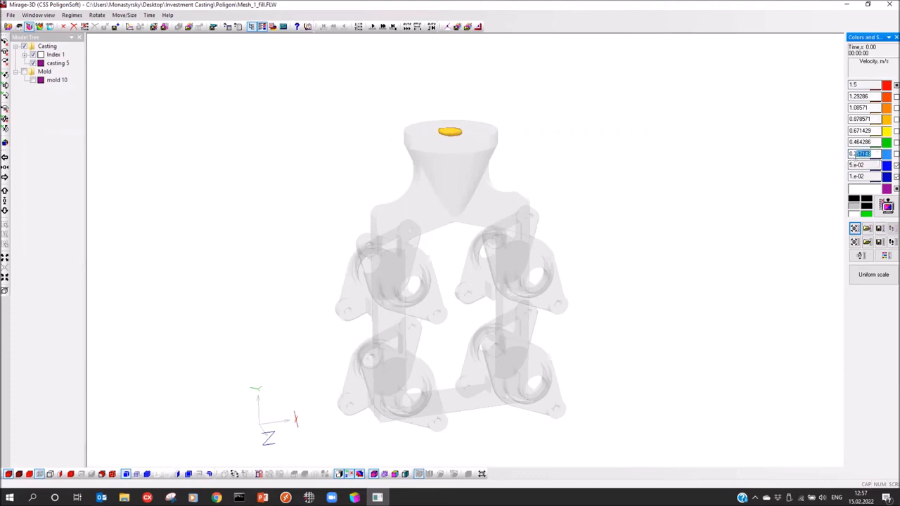
text(3)
key(Return)
click(896, 154)
Rotate the casting to a frontal view and advance the filling one time step
click(886, 209)
drag(516, 190, 492, 190)
click(373, 27)
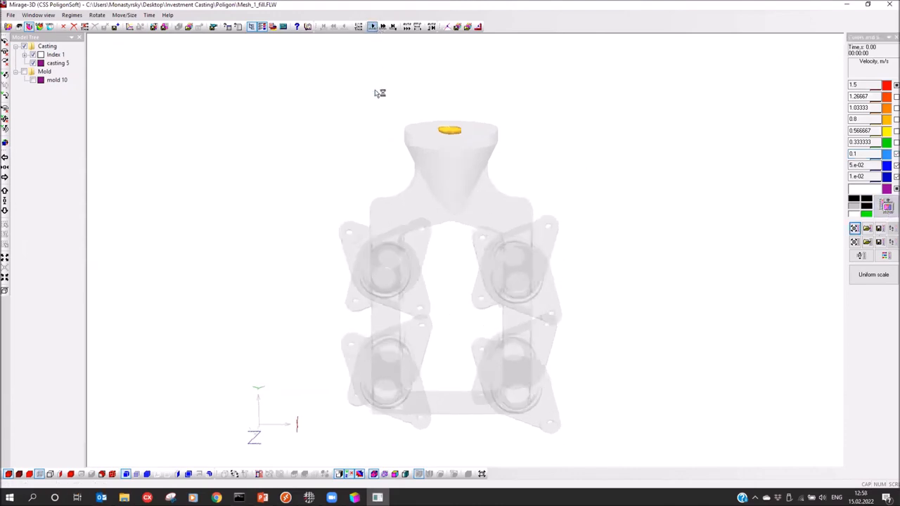
Rotate the cluster to reveal the side holes and step the filling forward six time steps
drag(489, 215, 452, 218)
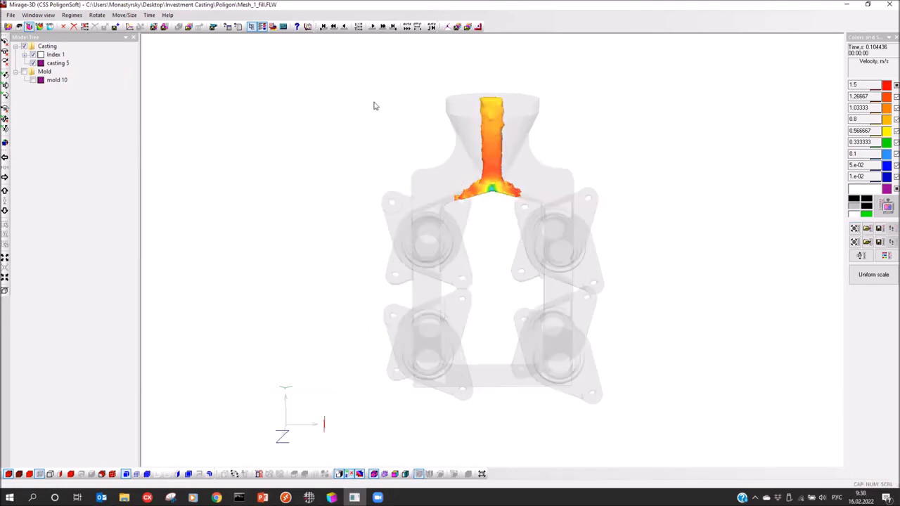
drag(441, 191, 439, 220)
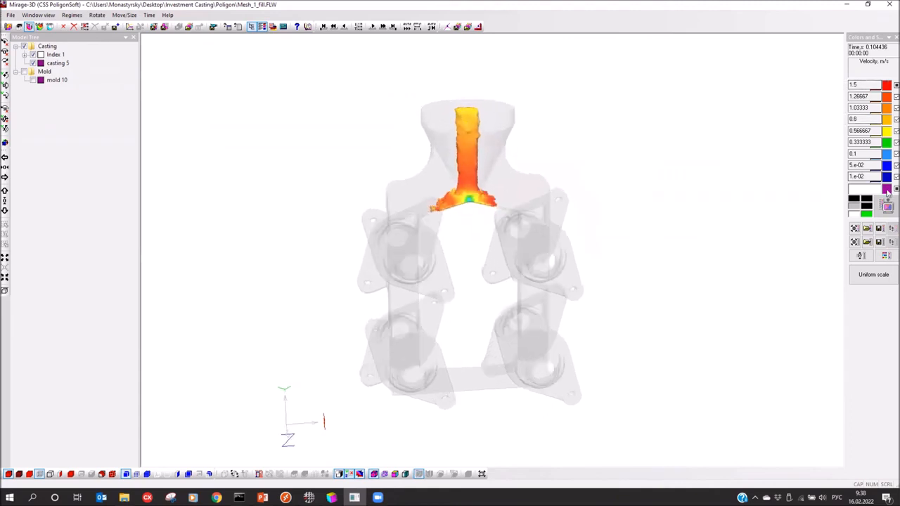
click(372, 27)
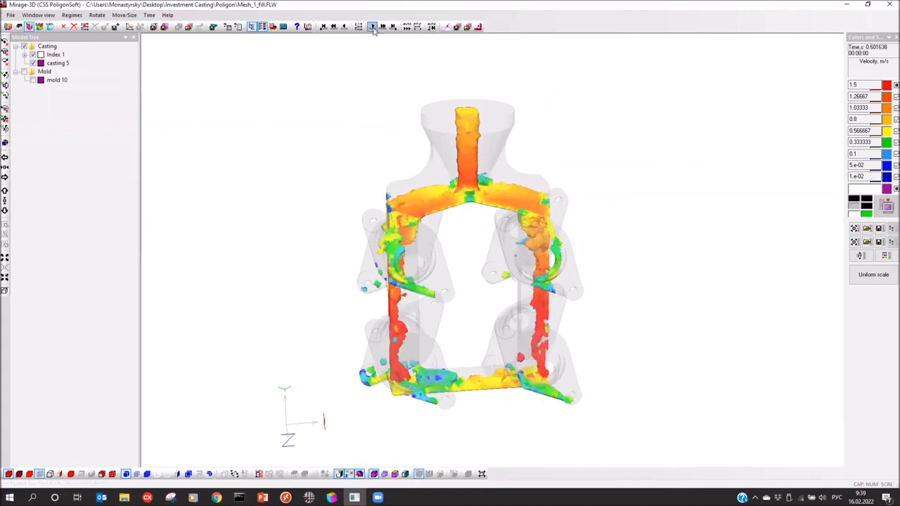
drag(377, 151, 373, 35)
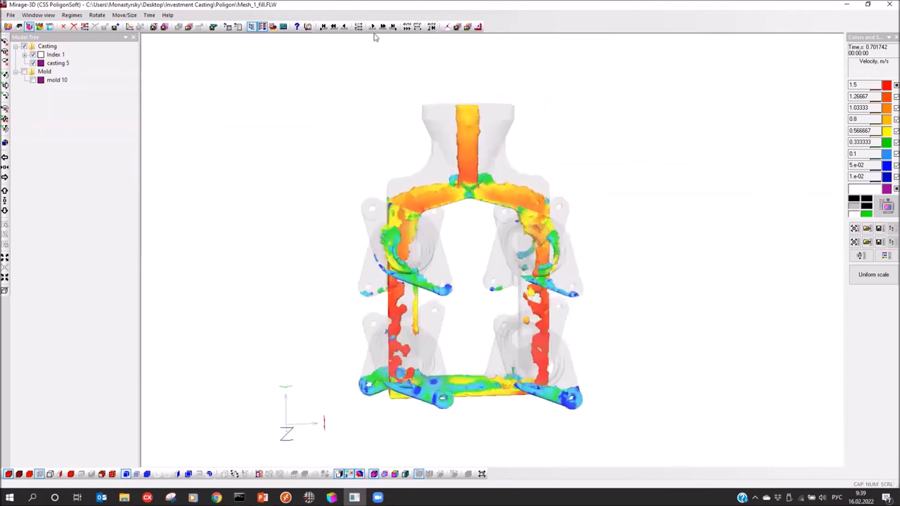
click(373, 28)
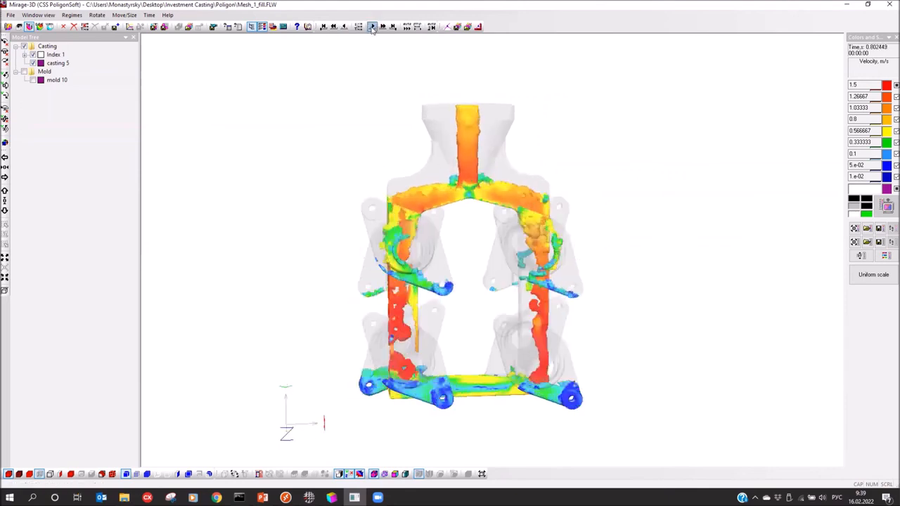
click(372, 29)
click(372, 28)
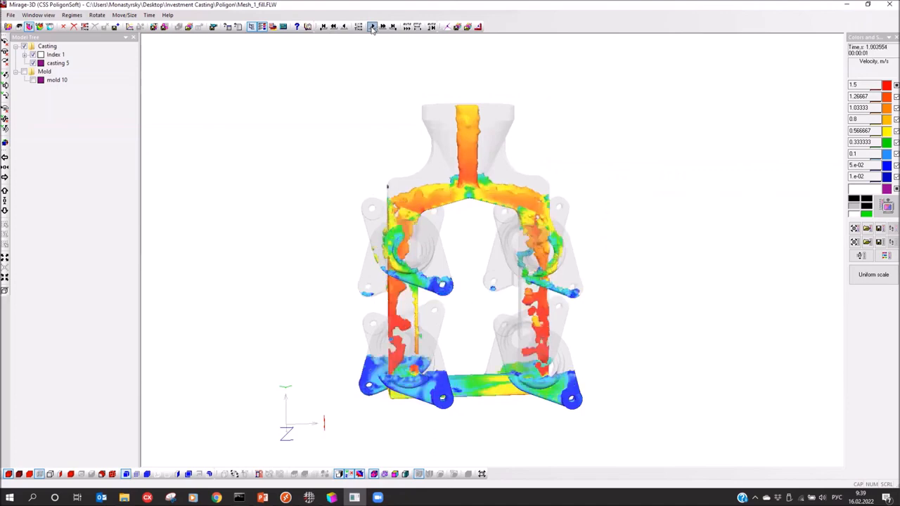
click(372, 26)
click(373, 26)
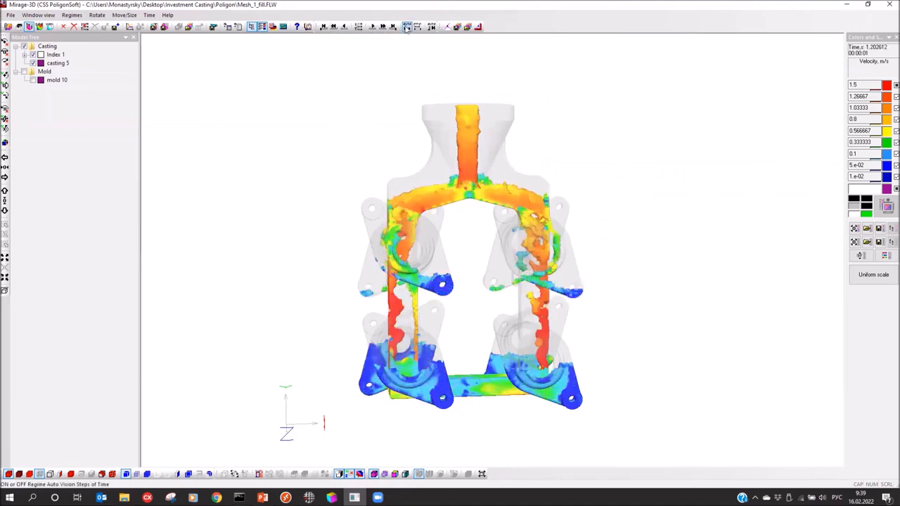
Play the filling automatically to about 4.8 s, then stop and tilt the model
click(407, 26)
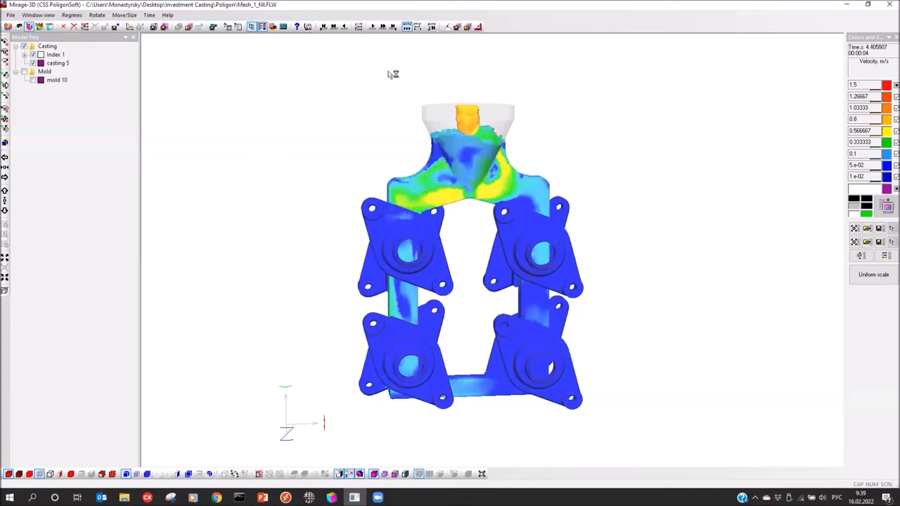
click(408, 29)
drag(481, 147, 460, 172)
Open the cast temperature results from Mesh_1_fill.FLW
click(5, 25)
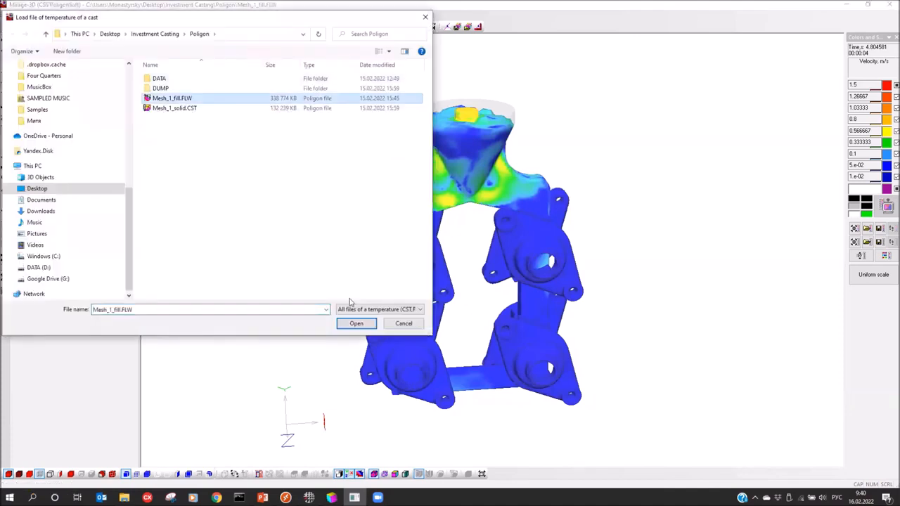
click(356, 322)
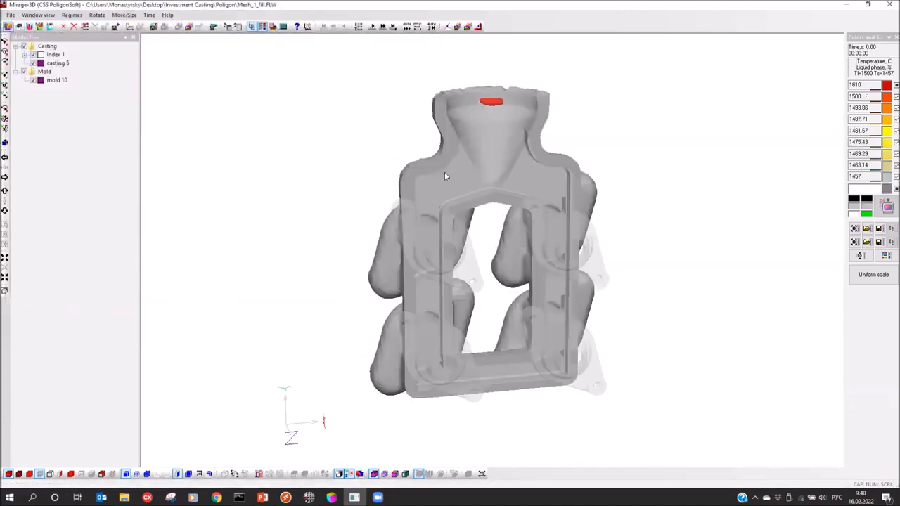
Jump to 5.139 s and show only the mold, solid rather than transparent
click(403, 28)
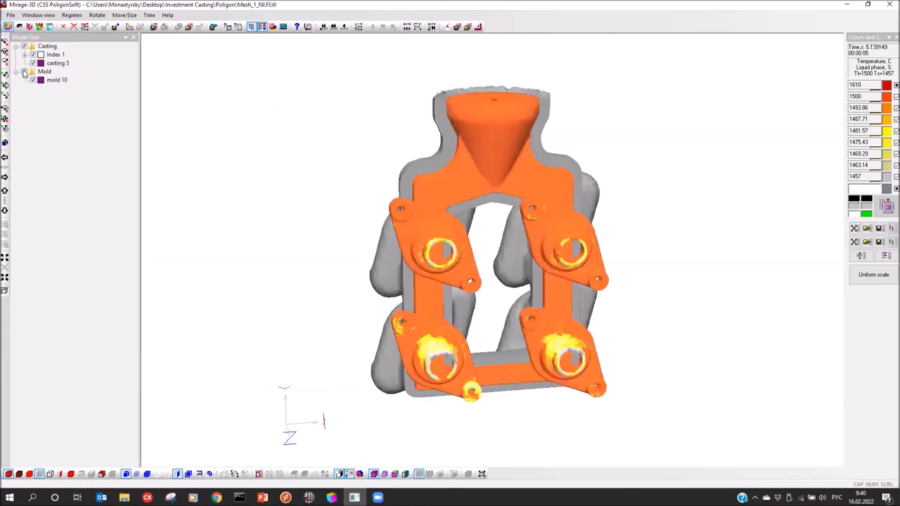
click(24, 72)
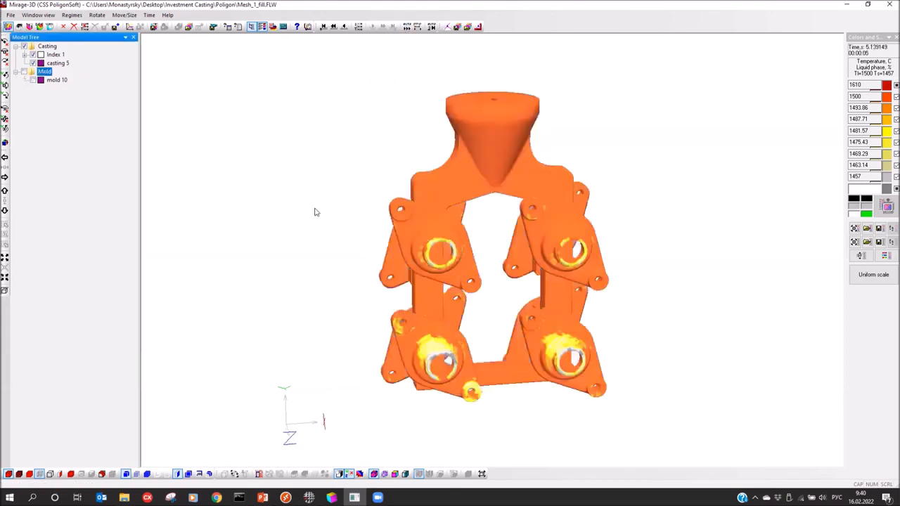
click(24, 46)
click(24, 72)
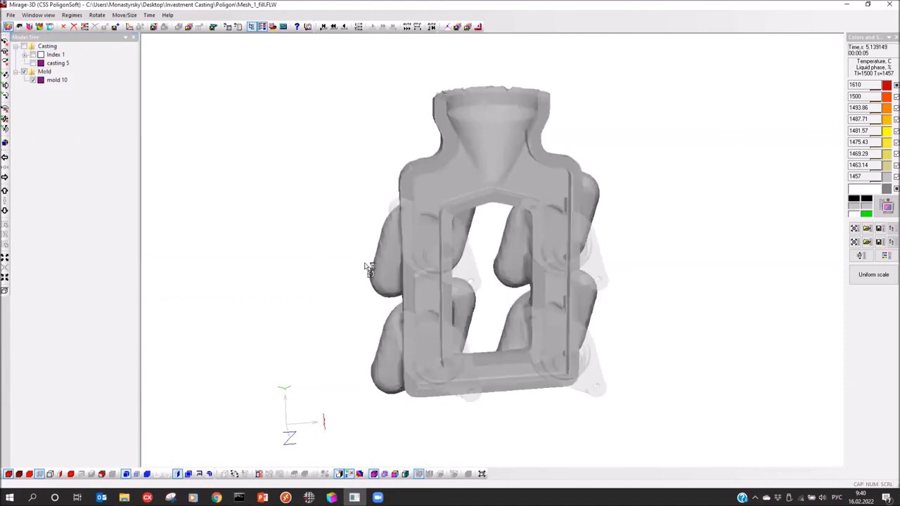
click(40, 474)
drag(445, 227, 436, 206)
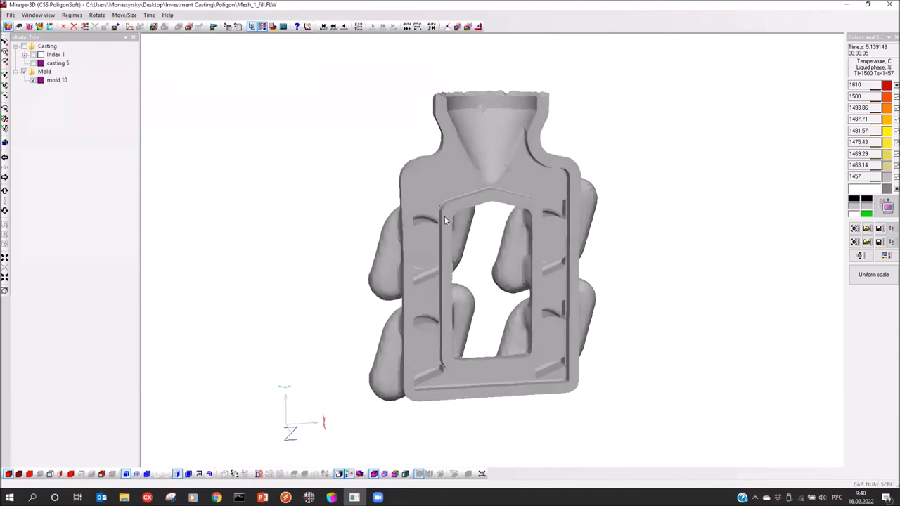
Change the lowest temperature scale value from 1457 to 1050 and apply it
double_click(856, 86)
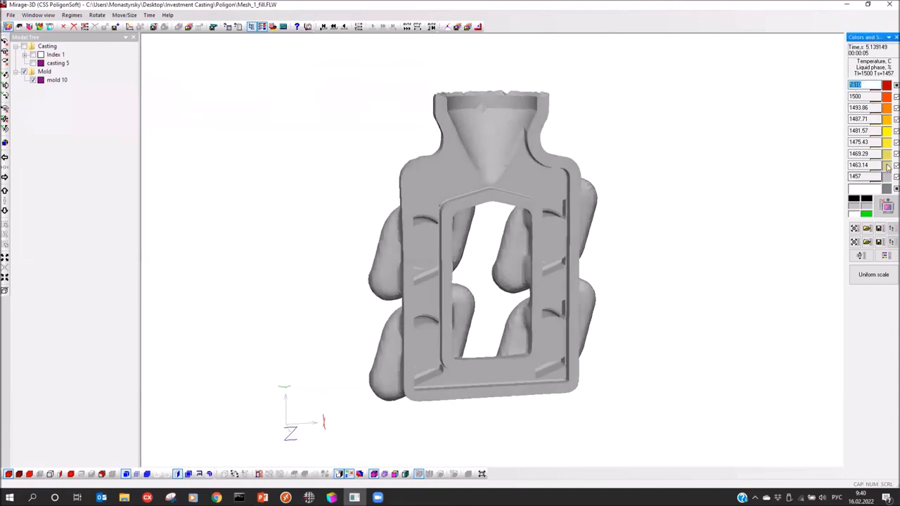
click(887, 164)
double_click(856, 177)
text(1)
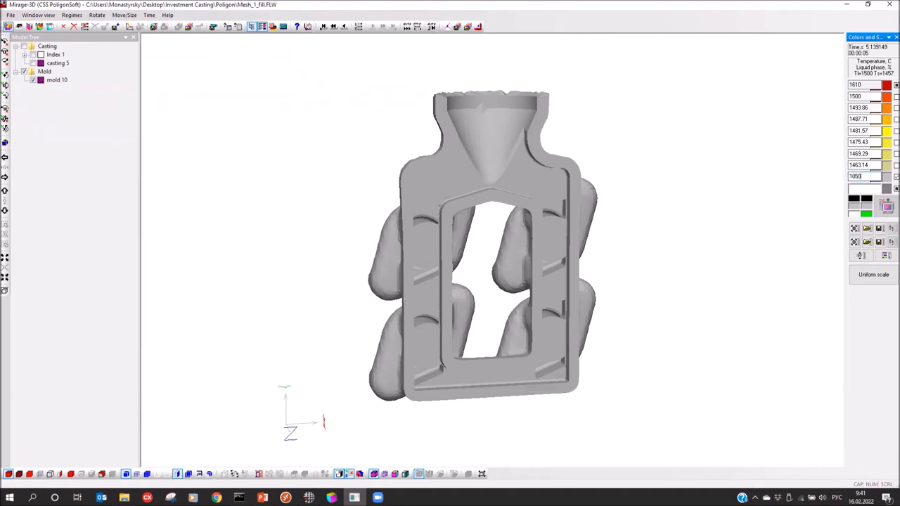
key(Return)
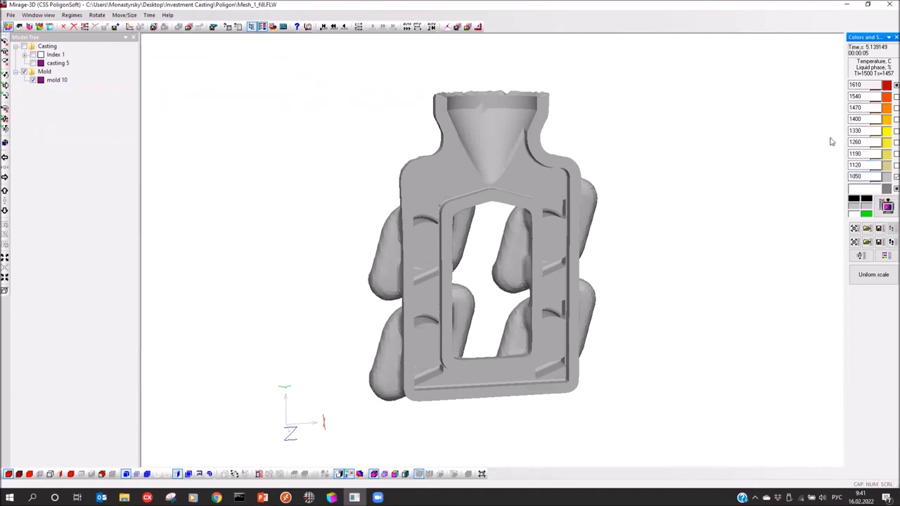
click(885, 209)
Probe mold temperatures at the frame top, left side, bottom edge and sprue base
drag(643, 233, 615, 247)
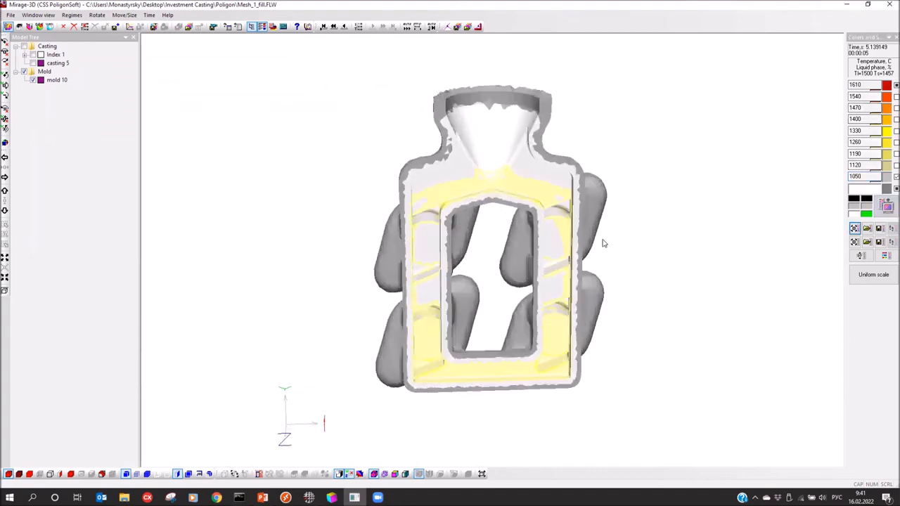
click(601, 194)
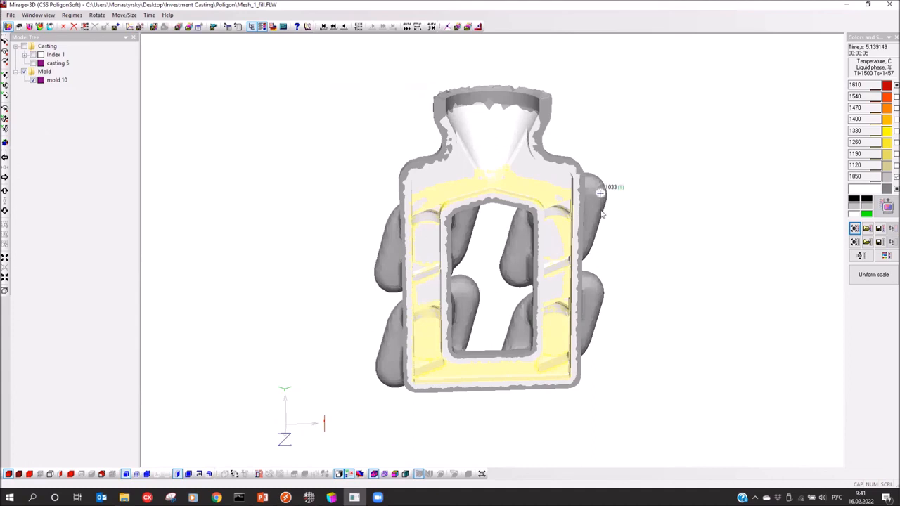
drag(625, 213, 621, 209)
drag(538, 237, 522, 196)
click(494, 182)
click(453, 192)
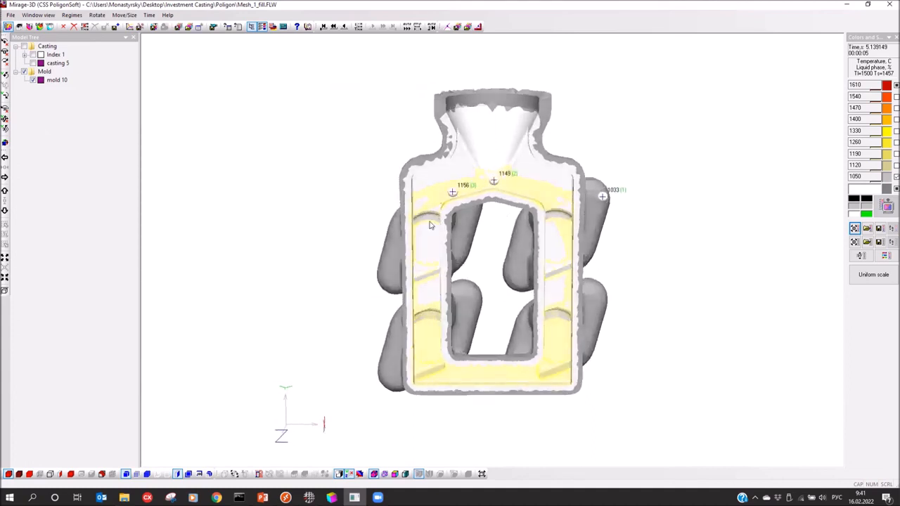
click(475, 378)
click(493, 157)
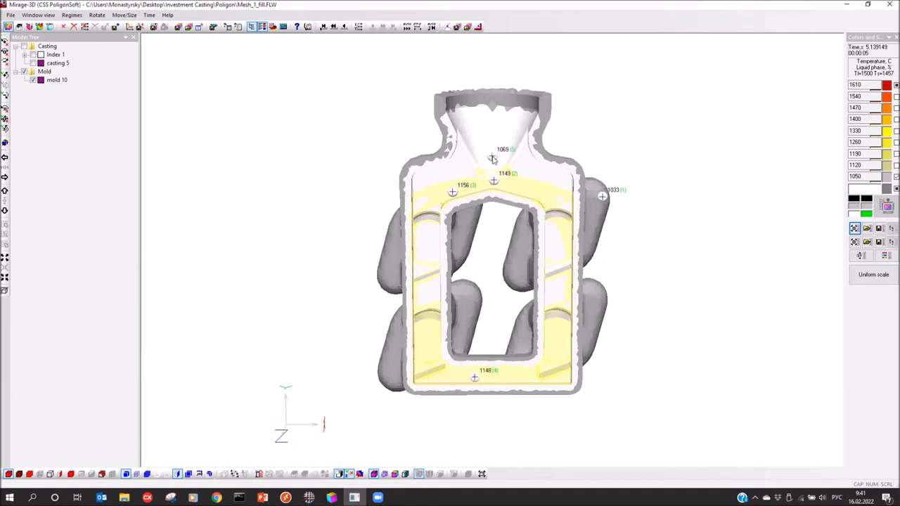
drag(265, 105, 287, 132)
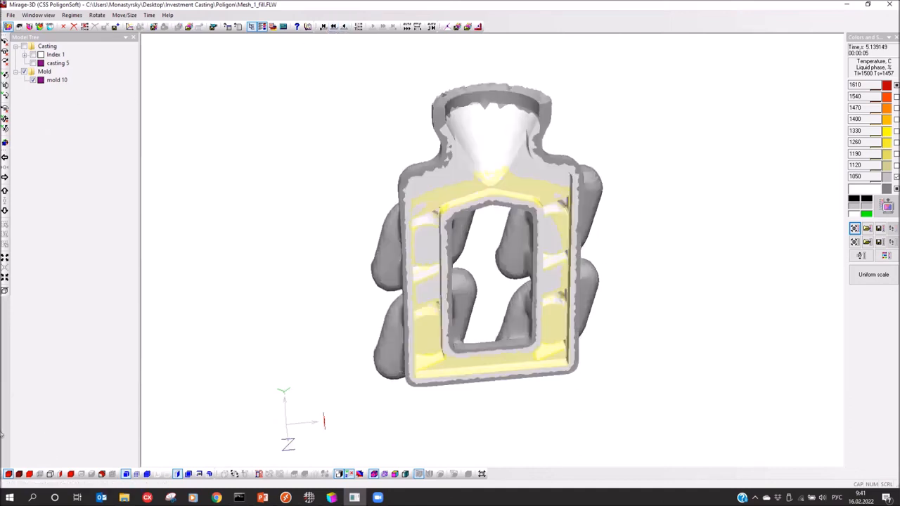
Show the casting again and step the filling from zero to 0.503 s
click(25, 46)
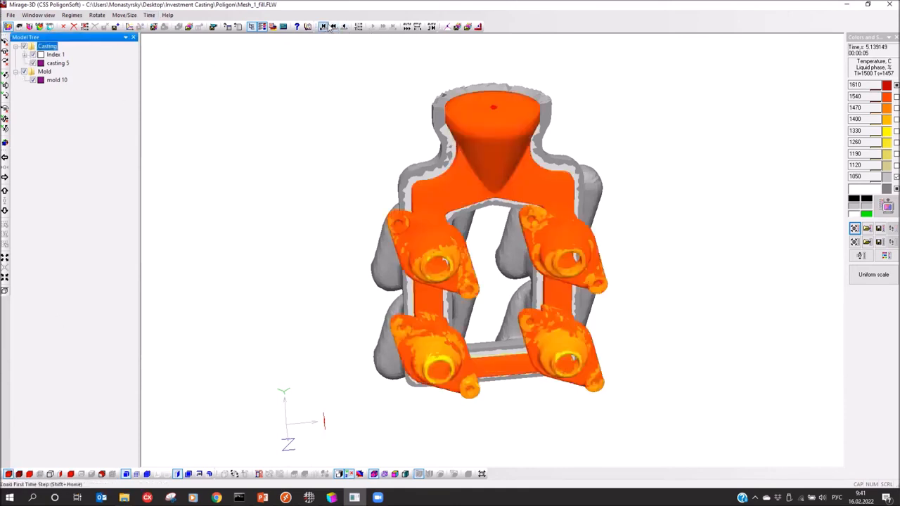
click(372, 26)
click(373, 28)
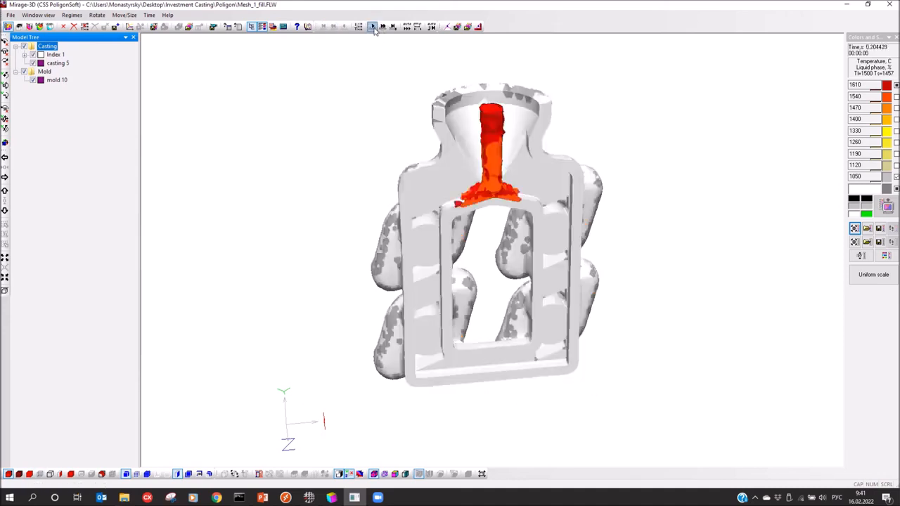
click(373, 28)
Set the second temperature scale value to 1500 and the lowest to 1457
double_click(854, 96)
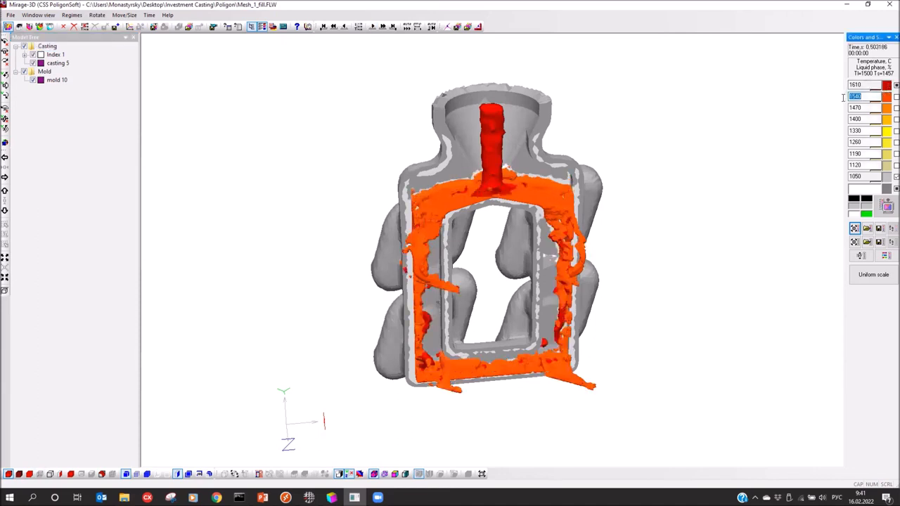
text(1)
key(Return)
click(866, 176)
double_click(863, 175)
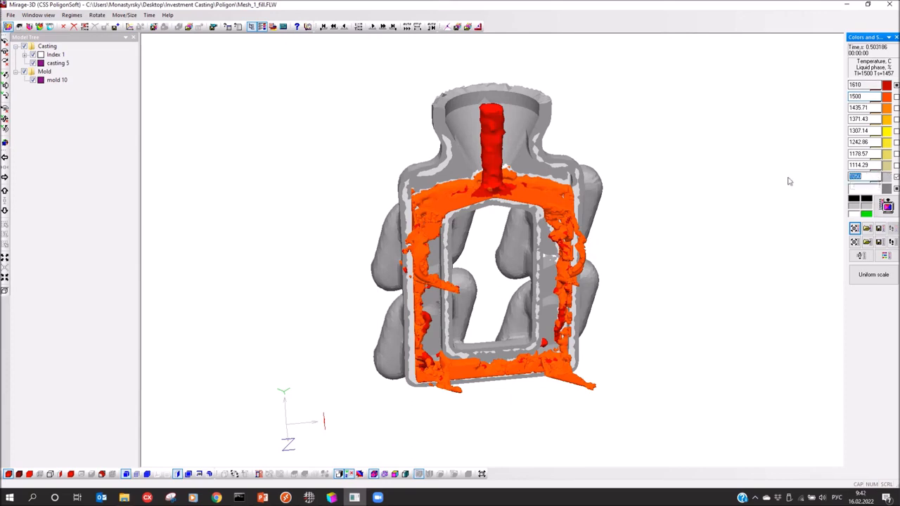
text(1)
key(Return)
Apply the revised temperature scale and advance the filling through to 5.008 s
click(616, 236)
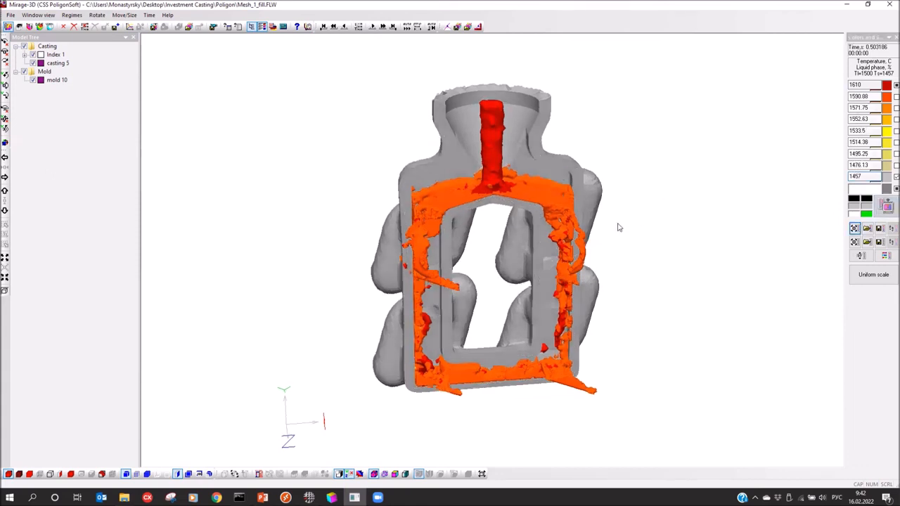
click(383, 27)
click(384, 26)
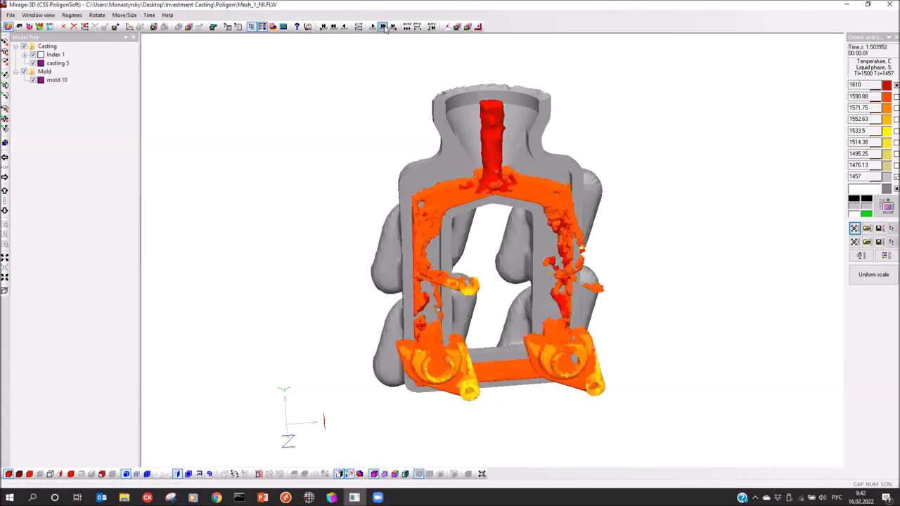
click(383, 27)
click(383, 26)
click(383, 27)
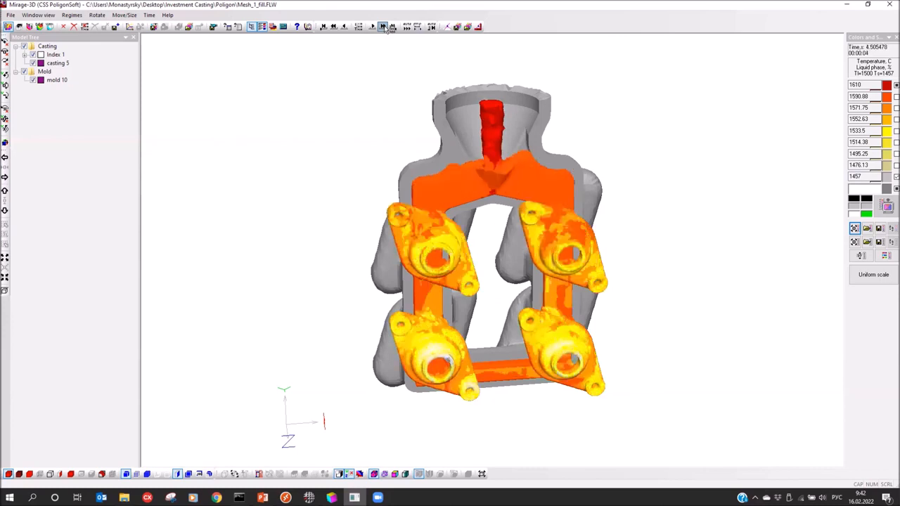
click(384, 27)
Zoom in and rotate the cluster to a close-up front view of its four parts
drag(467, 190, 444, 176)
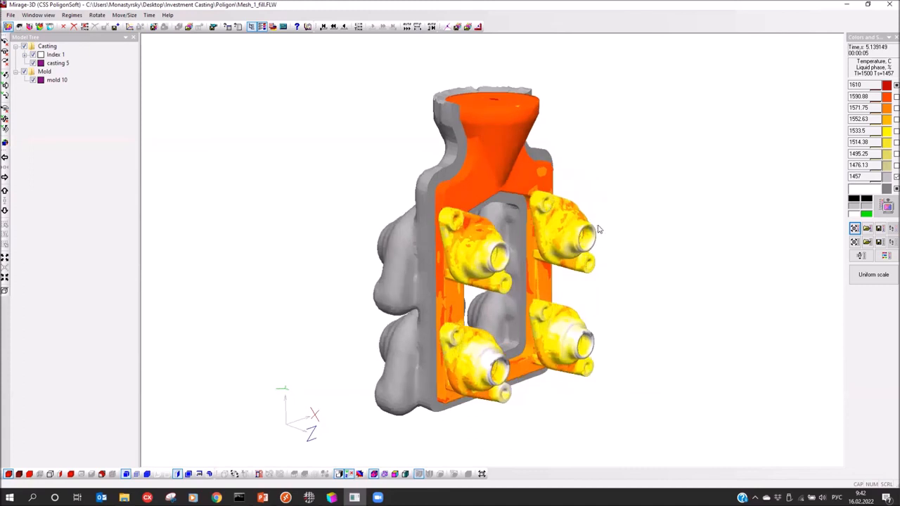
scroll(599, 229, up, 2)
drag(591, 230, 586, 395)
drag(584, 258, 585, 247)
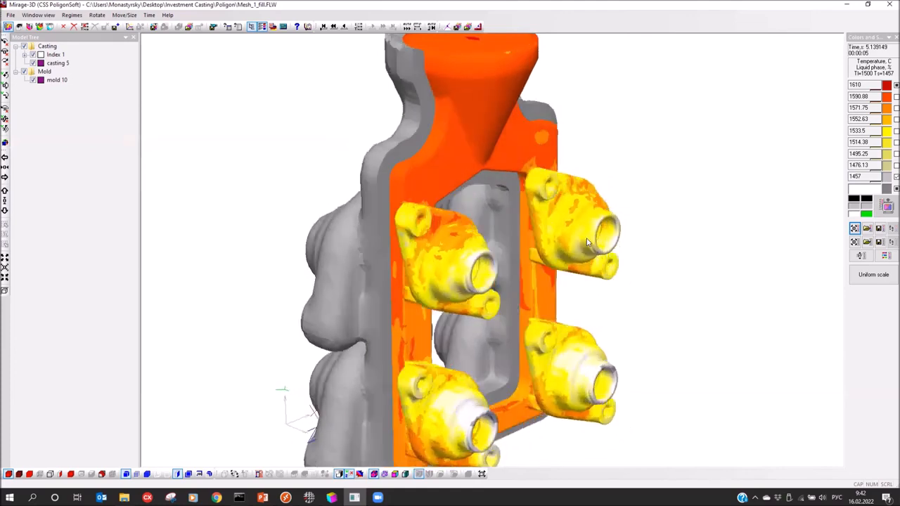
drag(571, 237, 334, 310)
mouse_move(323, 209)
mouse_down()
mouse_move(360, 221)
mouse_move(336, 207)
mouse_up()
scroll(336, 207, up, 2)
Load the solidification temperature results file Mesh_1_solid.CST into Mirage-3D
click(7, 27)
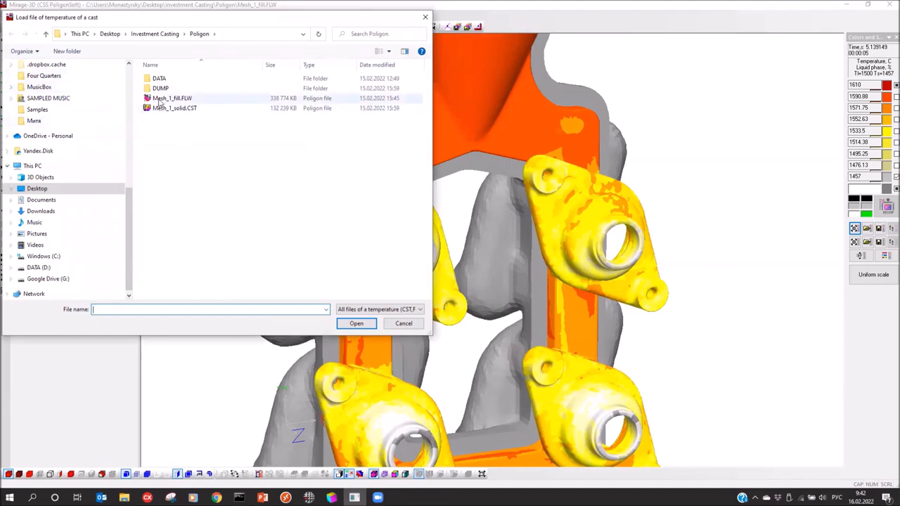
click(175, 109)
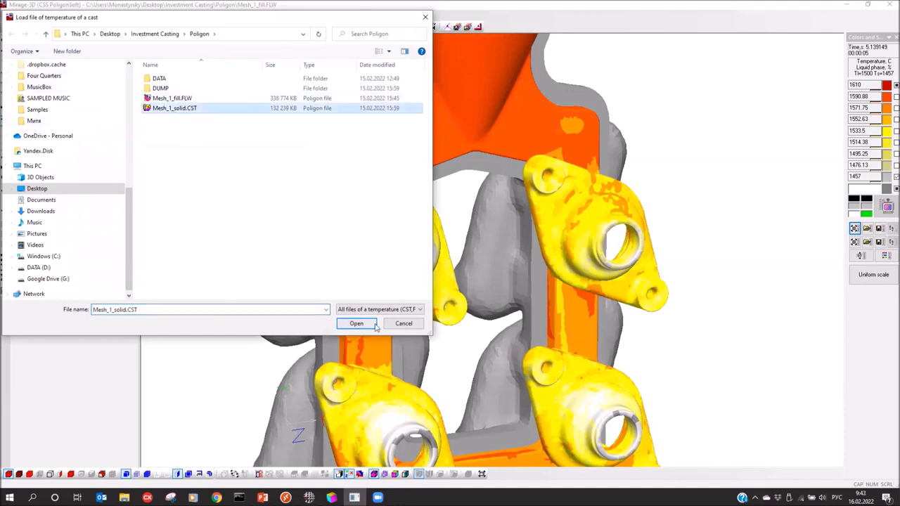
click(355, 325)
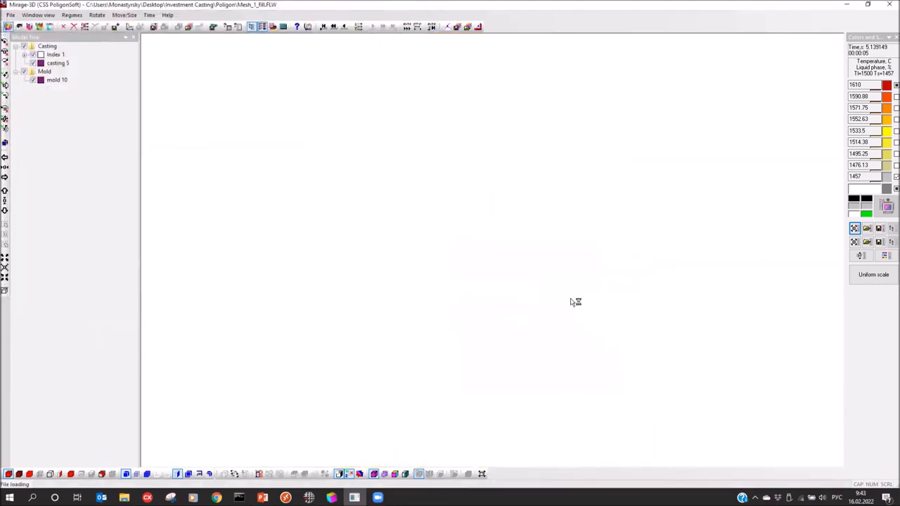
Hide the mold in the Model Tree so only the casting cluster is visible
click(30, 71)
drag(394, 241, 377, 280)
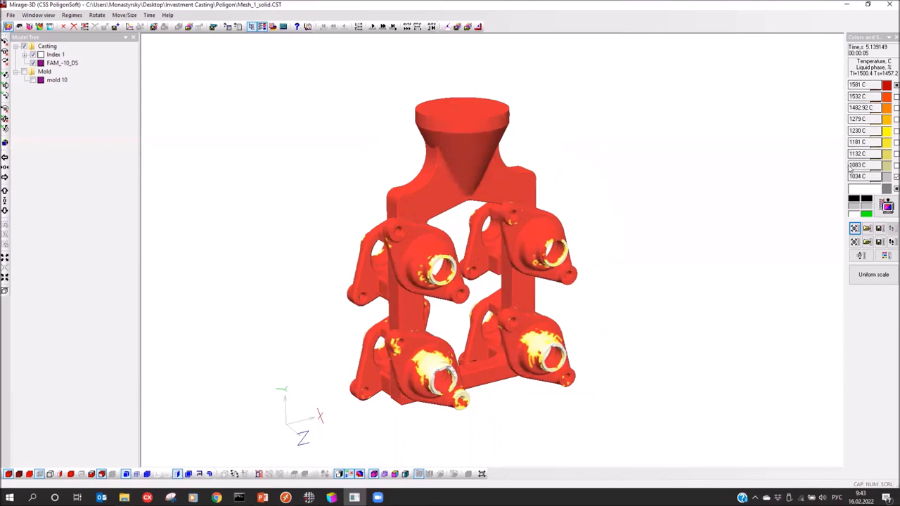
click(866, 242)
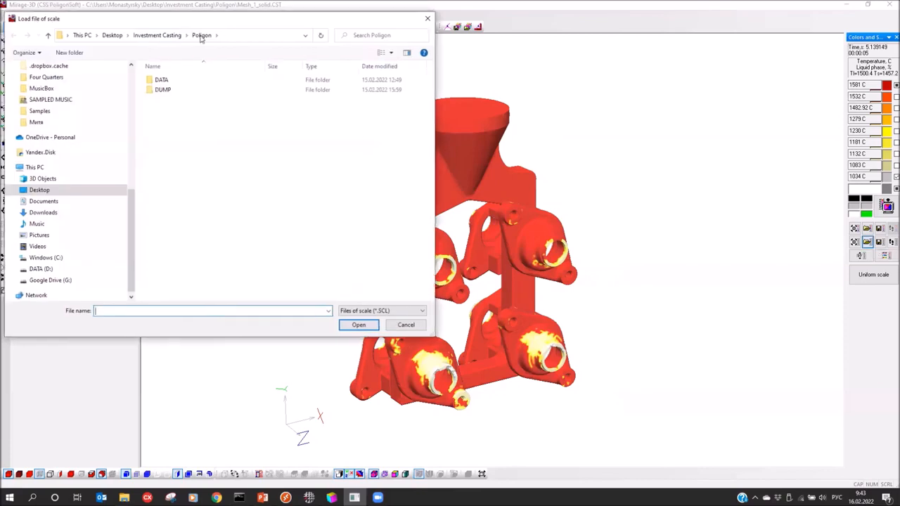
Apply the scale FS.SCL from D:\Modelling to the legend
click(232, 319)
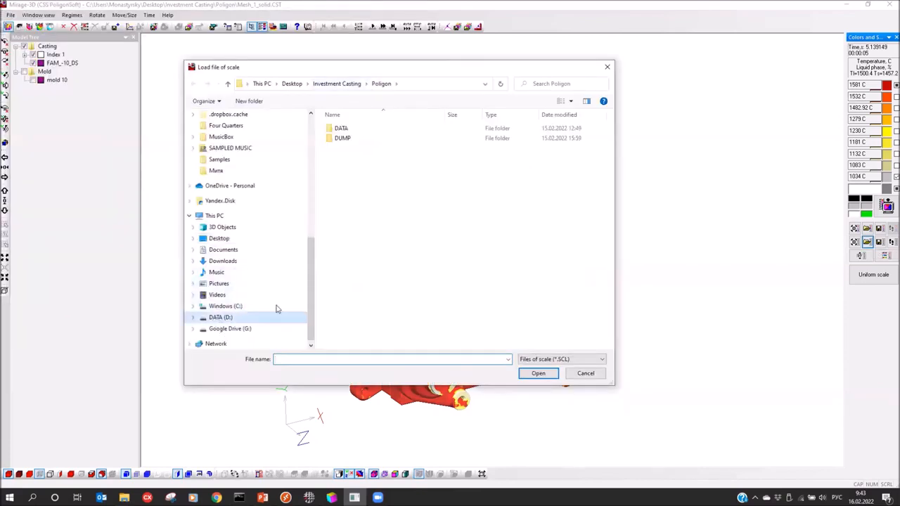
double_click(357, 201)
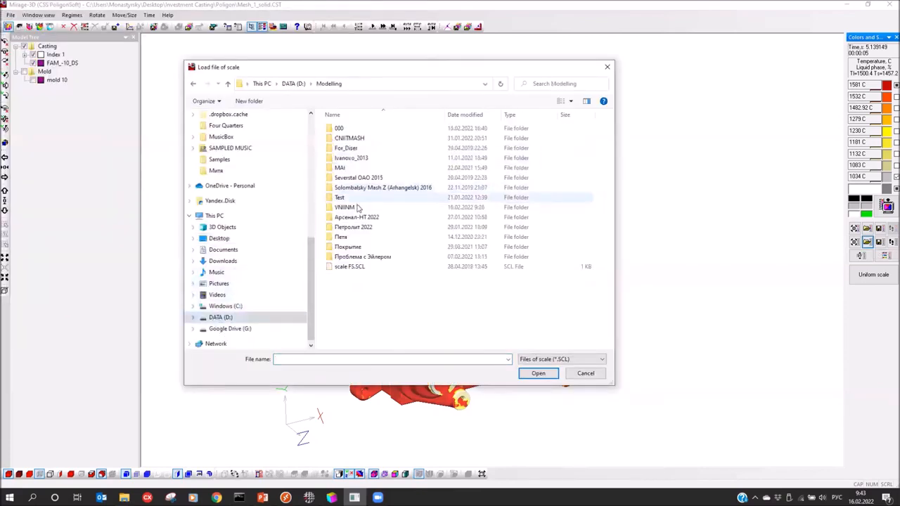
click(344, 268)
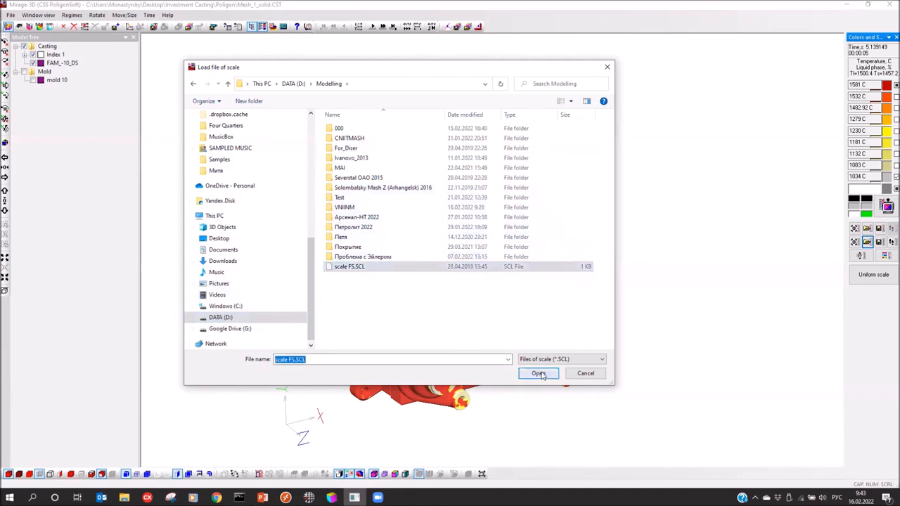
click(538, 374)
drag(446, 138, 455, 189)
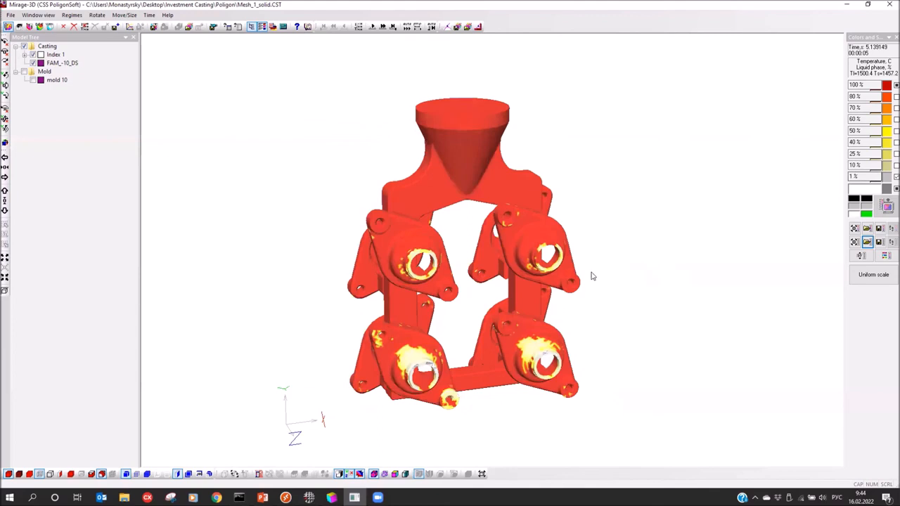
mouse_move(589, 268)
mouse_down()
mouse_move(603, 263)
mouse_move(584, 261)
mouse_up()
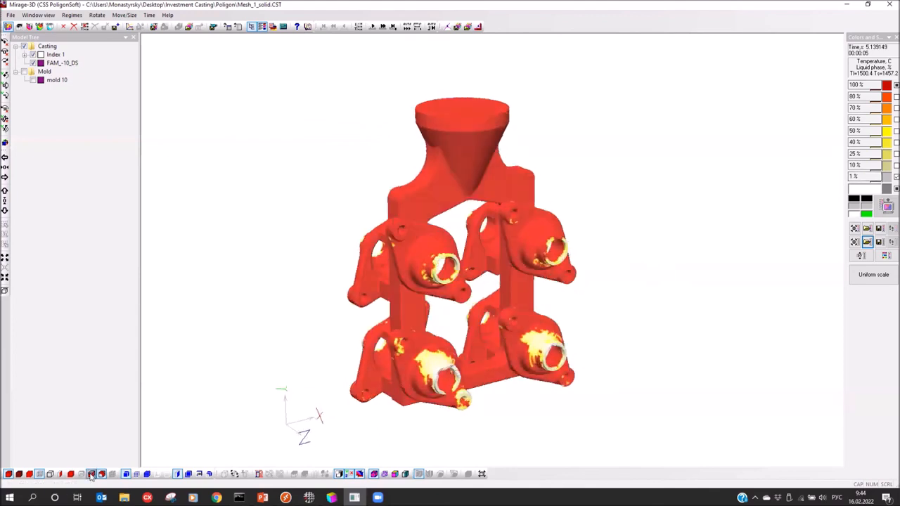
Step the solidification results forward to 15.34 s
click(92, 474)
drag(342, 92, 409, 268)
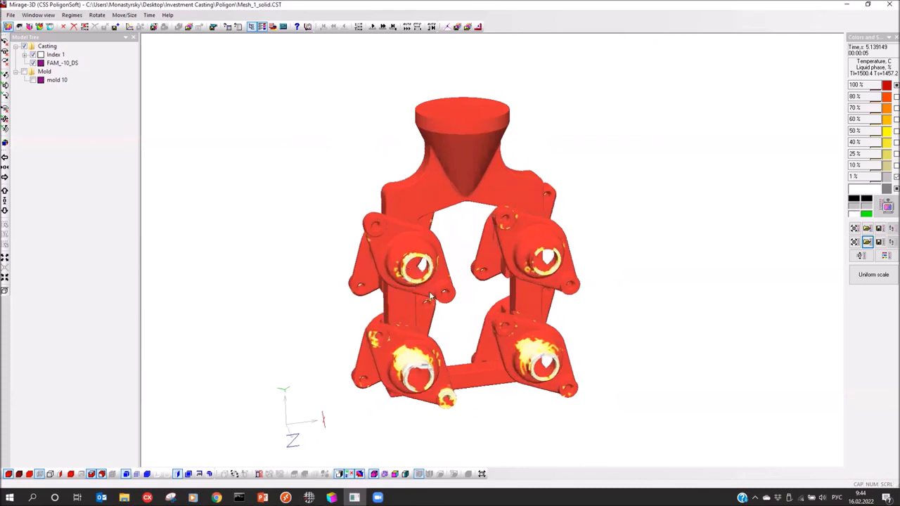
scroll(431, 296, up, 2)
click(374, 28)
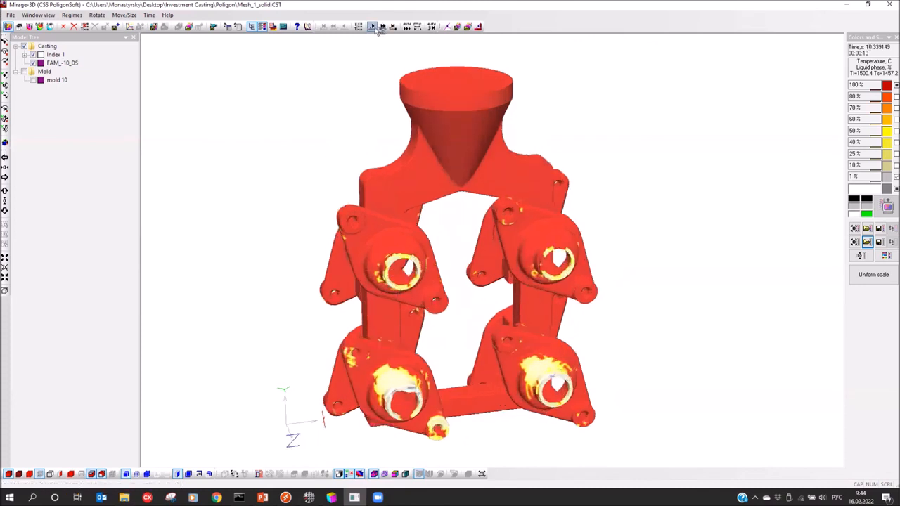
click(374, 28)
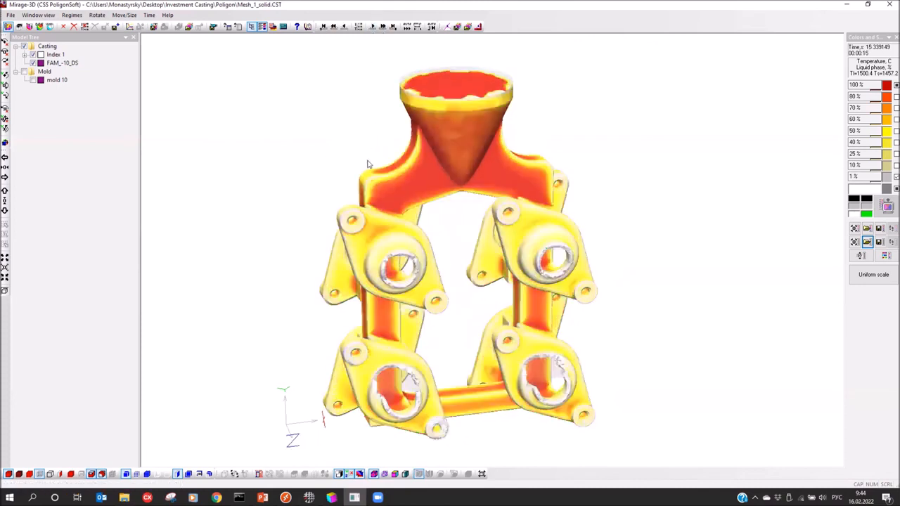
Adjust the cast iso-surface settings and confirm them
drag(491, 242, 572, 227)
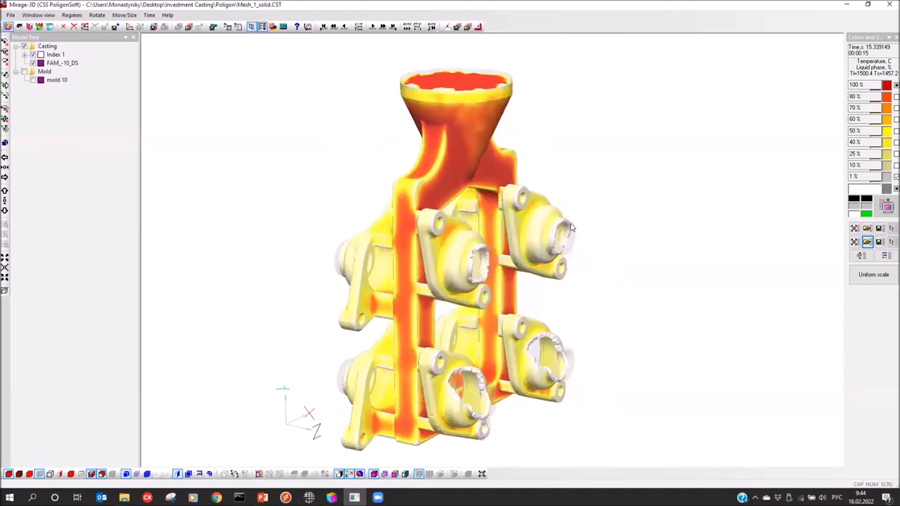
click(102, 475)
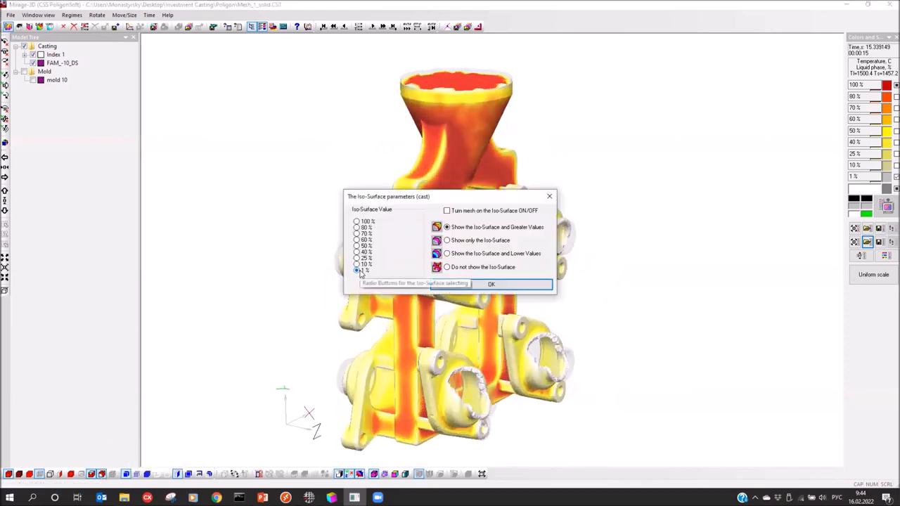
drag(432, 200, 669, 125)
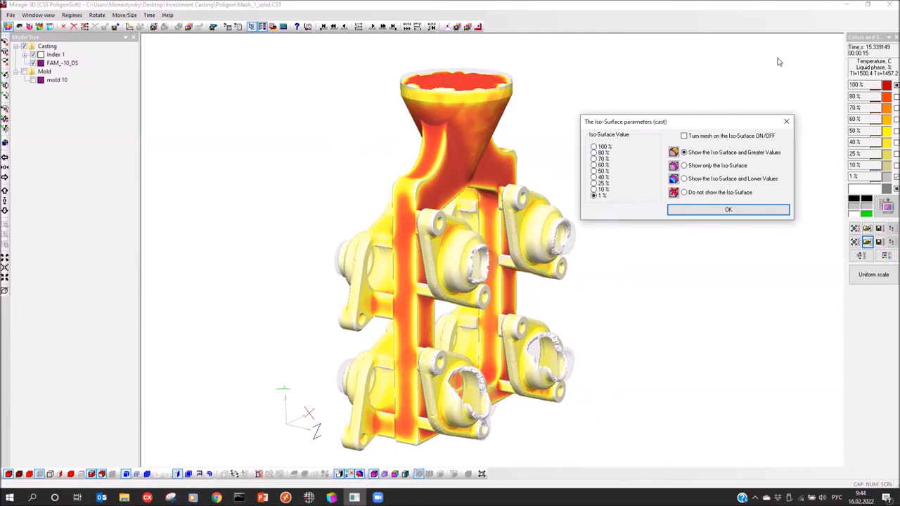
click(787, 123)
Advance the solidification through 25.34 s and 30.34 s to 40.34 s
scroll(571, 236, up, 2)
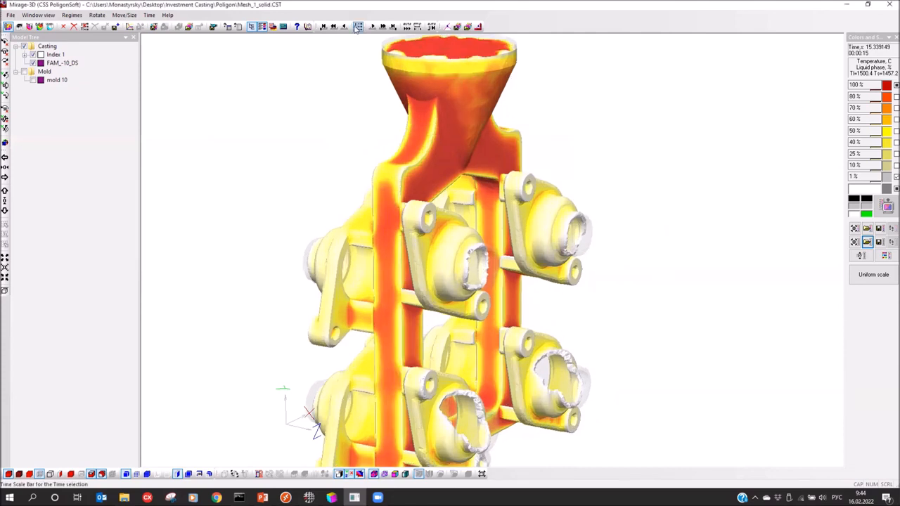
click(373, 27)
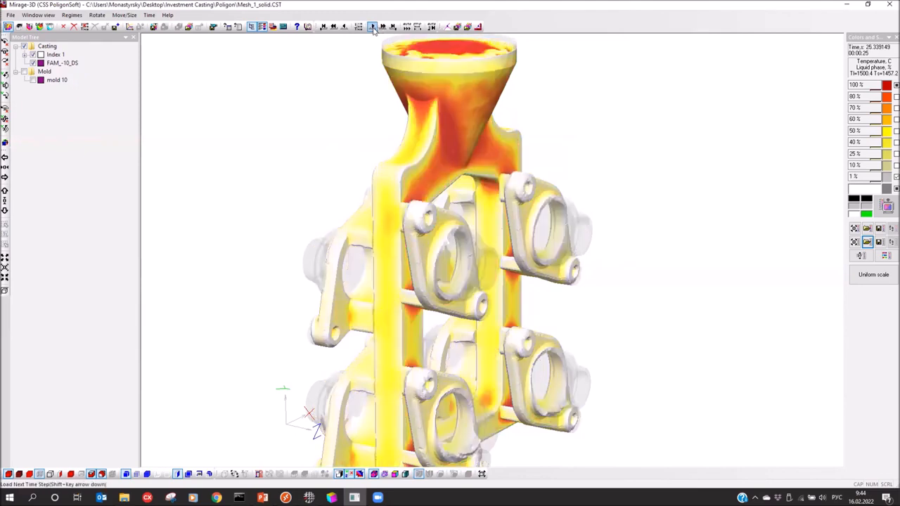
drag(415, 199, 288, 187)
drag(424, 213, 285, 187)
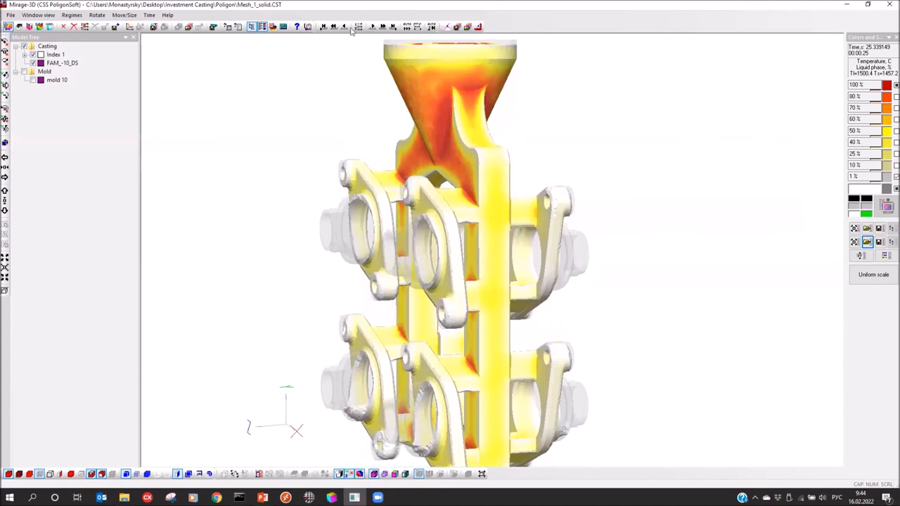
click(374, 26)
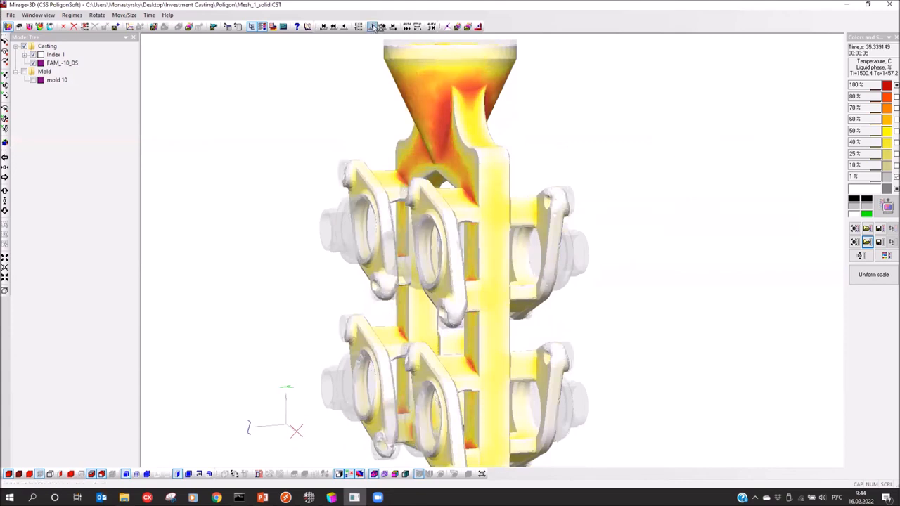
click(373, 27)
click(374, 26)
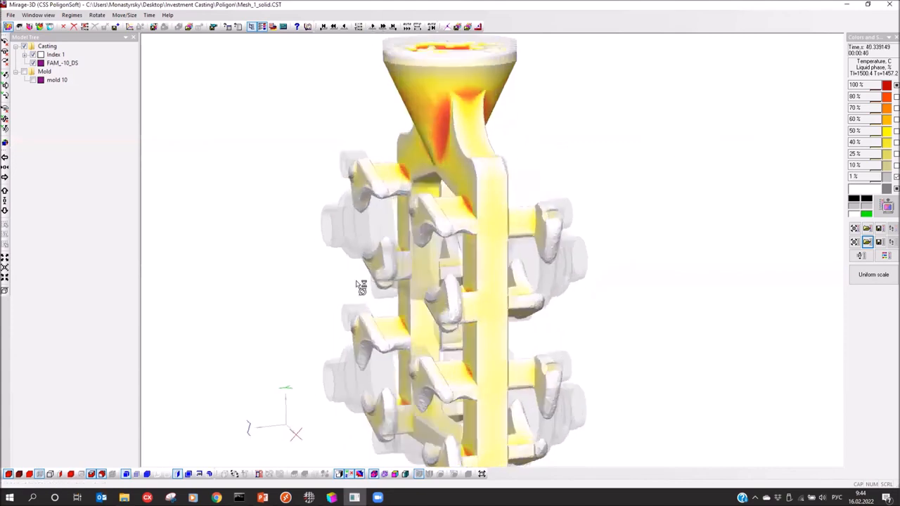
Continue stepping solidification past 55.34 s and 71.34 s to 81.34 s, then bring up the porosity loader
drag(356, 281, 355, 280)
click(372, 27)
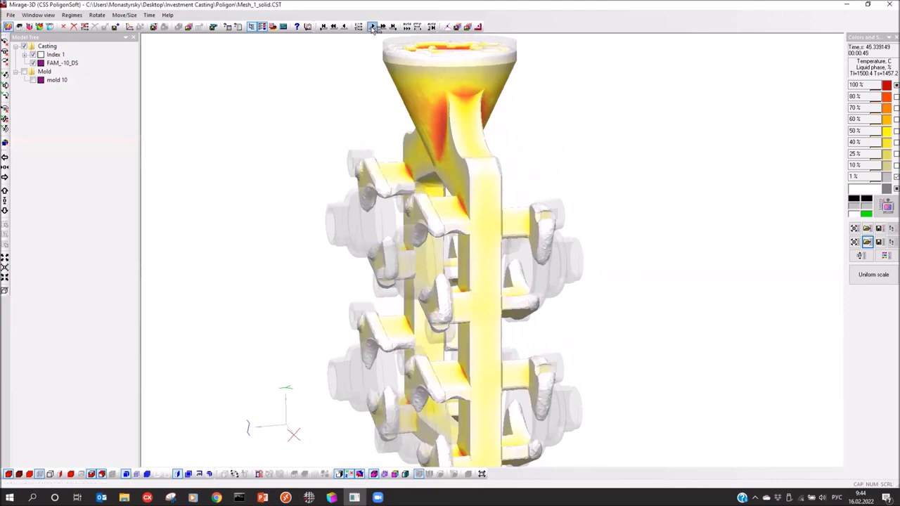
click(374, 26)
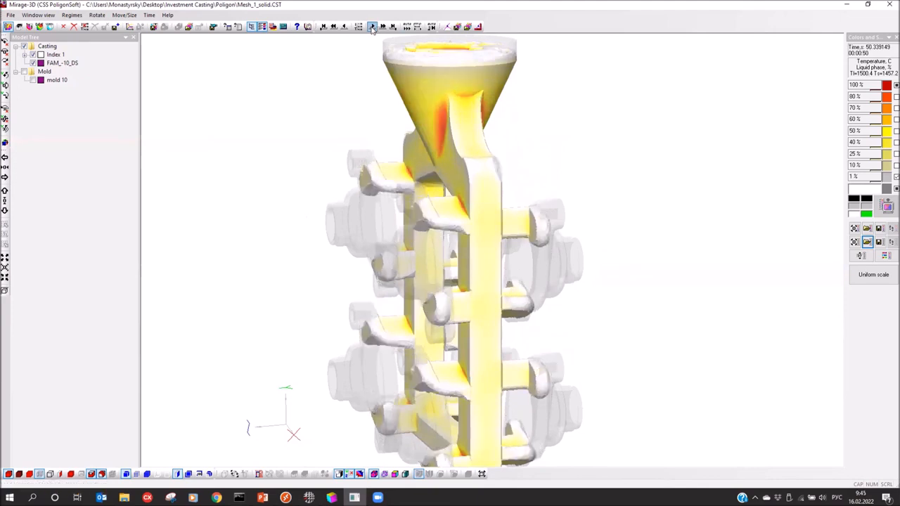
click(372, 27)
click(373, 26)
click(372, 27)
click(373, 27)
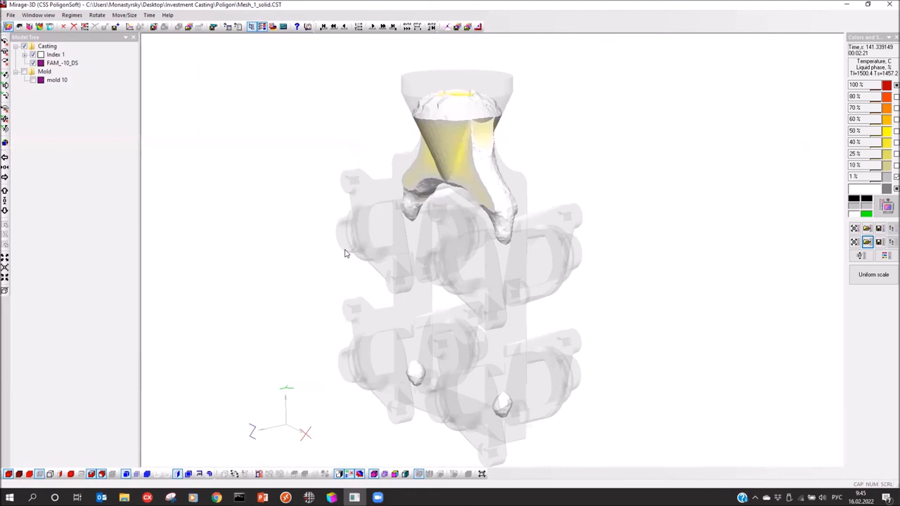
click(18, 27)
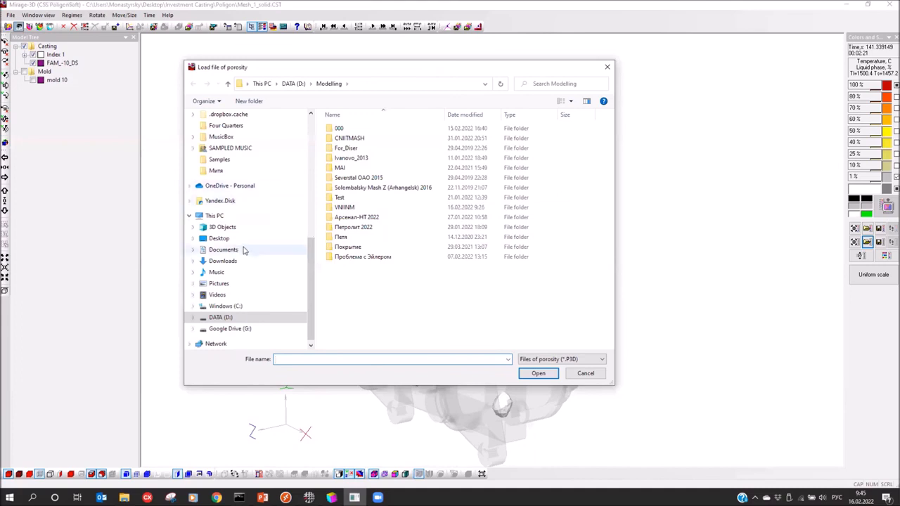
Load Mesh_1_solid.P3D porosity results from Desktop > Investment Casting > Poligon
click(219, 239)
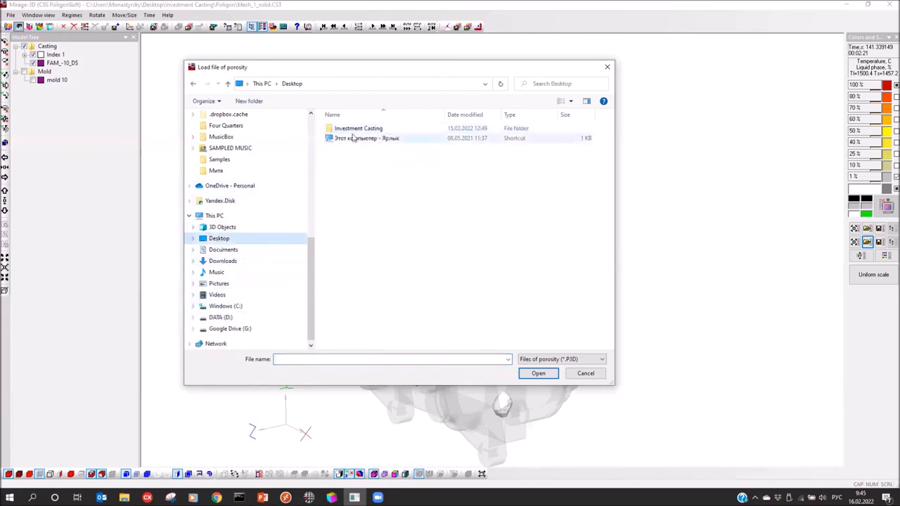
click(347, 131)
double_click(347, 131)
click(347, 141)
double_click(348, 142)
click(356, 150)
double_click(356, 149)
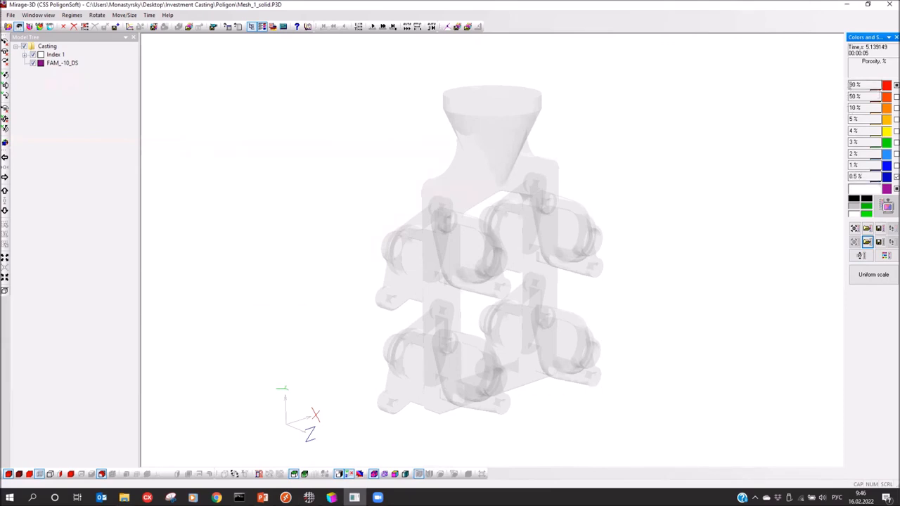
Jump to the last time step and set the porosity iso-surface to not shown
drag(578, 251, 459, 272)
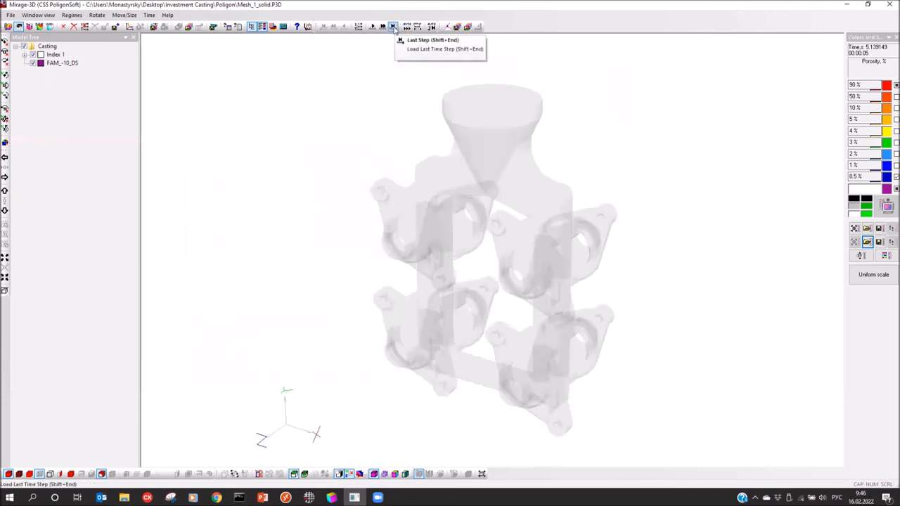
click(393, 29)
drag(486, 220, 417, 222)
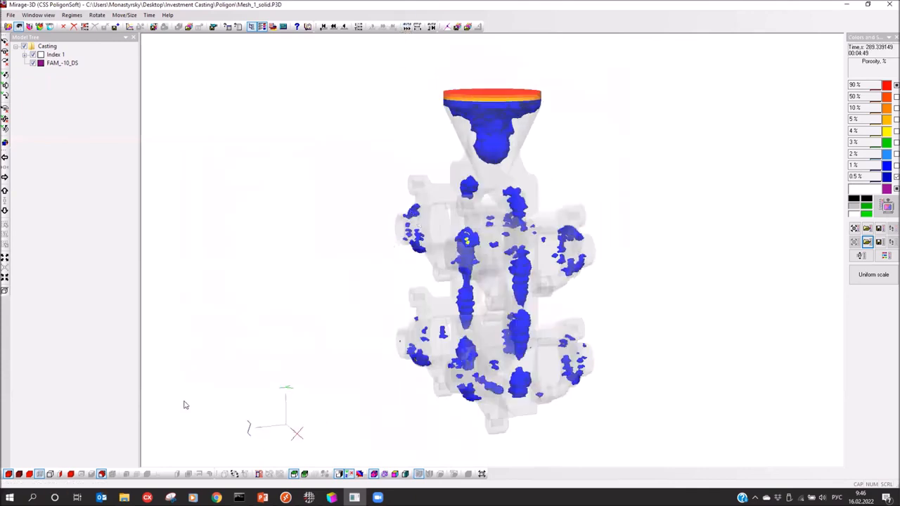
click(102, 475)
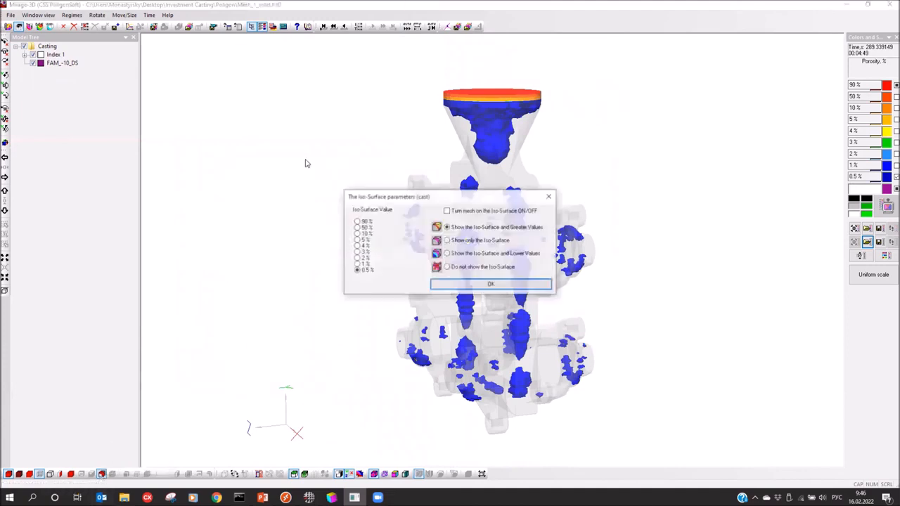
click(448, 267)
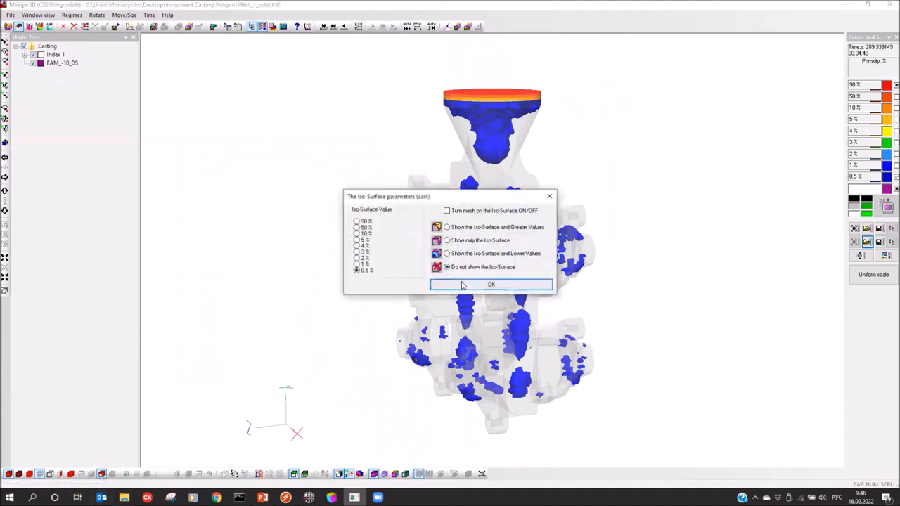
click(453, 284)
Orbit and zoom the casting to inspect the blue porosity spots and hub holes
drag(535, 324, 456, 263)
scroll(457, 253, up, 3)
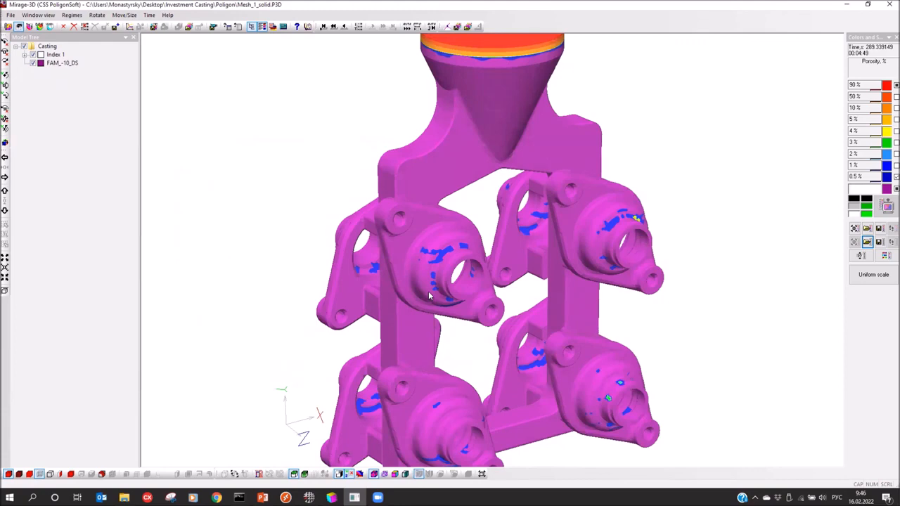
drag(479, 278, 604, 299)
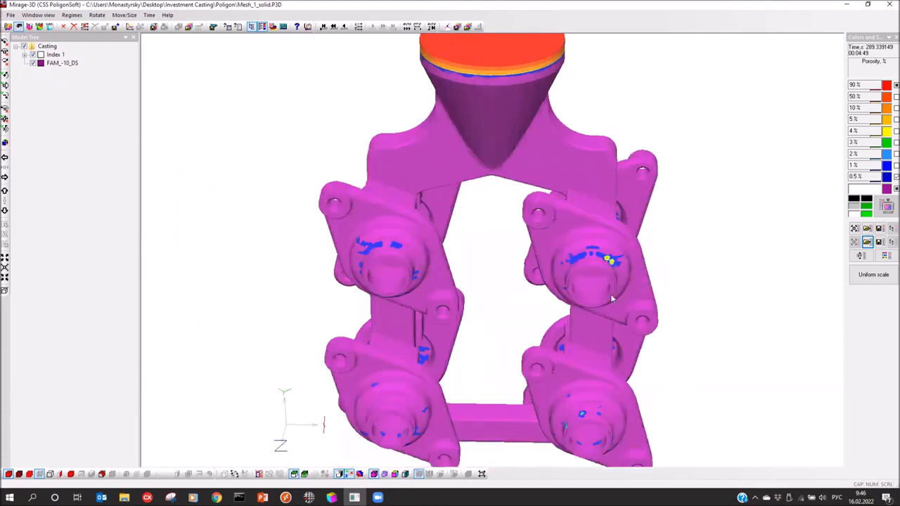
drag(599, 256, 532, 263)
middle_drag(564, 394, 531, 293)
drag(528, 265, 319, 281)
drag(401, 268, 408, 136)
mouse_move(542, 185)
mouse_down()
mouse_move(495, 187)
mouse_move(547, 181)
mouse_up()
drag(541, 334, 524, 284)
middle_drag(509, 266, 543, 308)
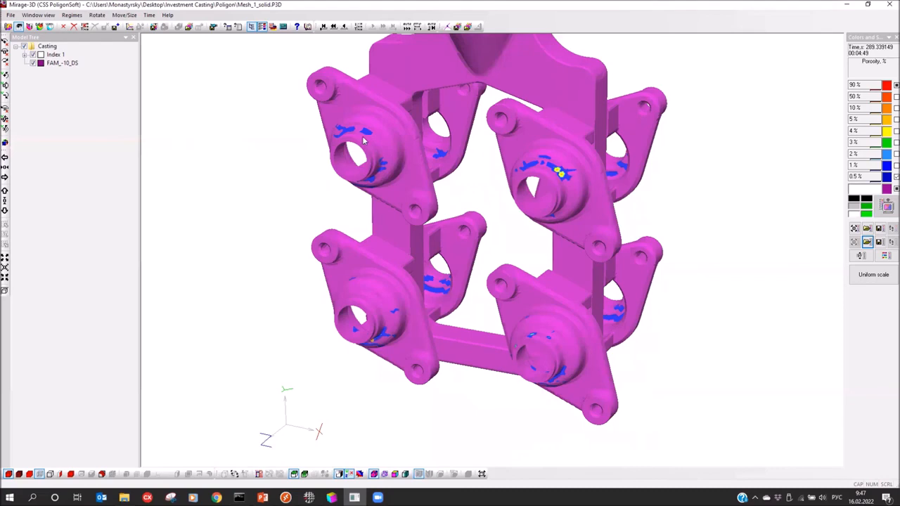
drag(362, 143, 470, 261)
Show the 0.5 % porosity iso-surface and greater values inside the casting
right_click(470, 261)
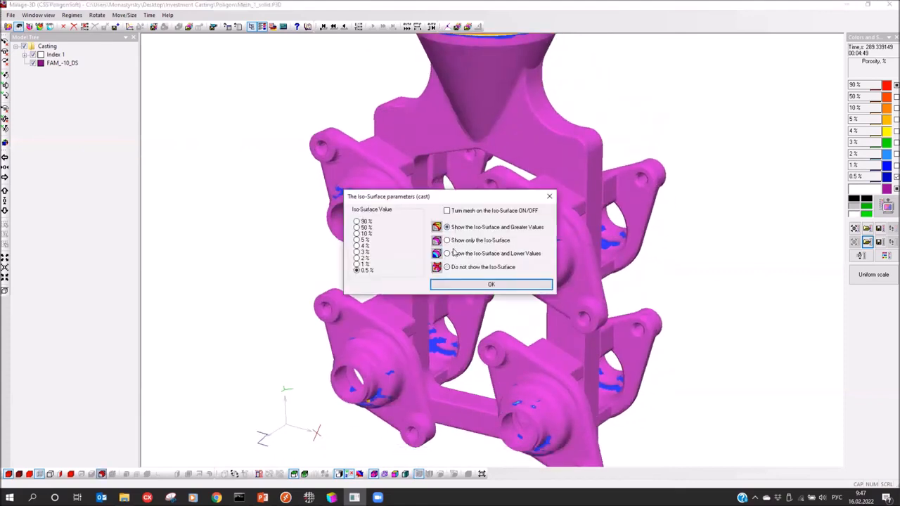
click(493, 286)
mouse_move(402, 316)
mouse_down()
mouse_move(298, 300)
mouse_move(394, 318)
mouse_up()
Raise the porosity iso-surface threshold to 1 %
click(102, 475)
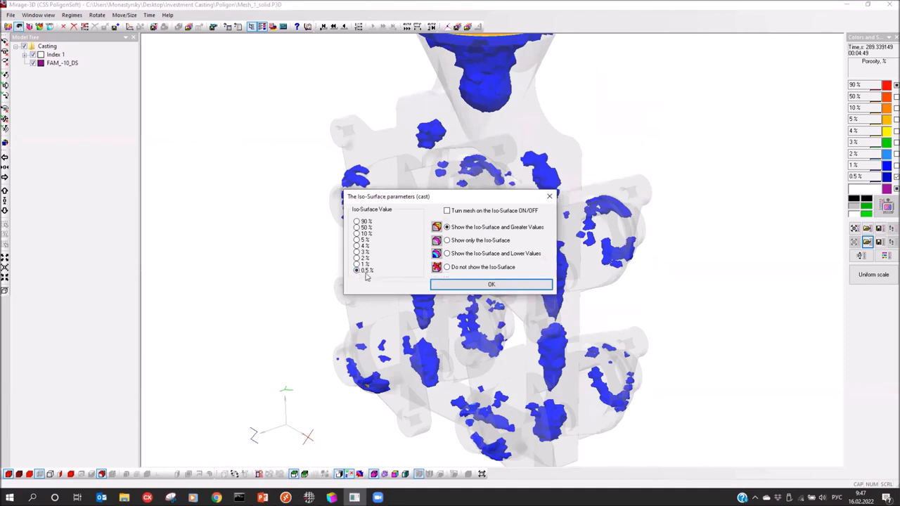
click(356, 264)
drag(434, 200, 129, 163)
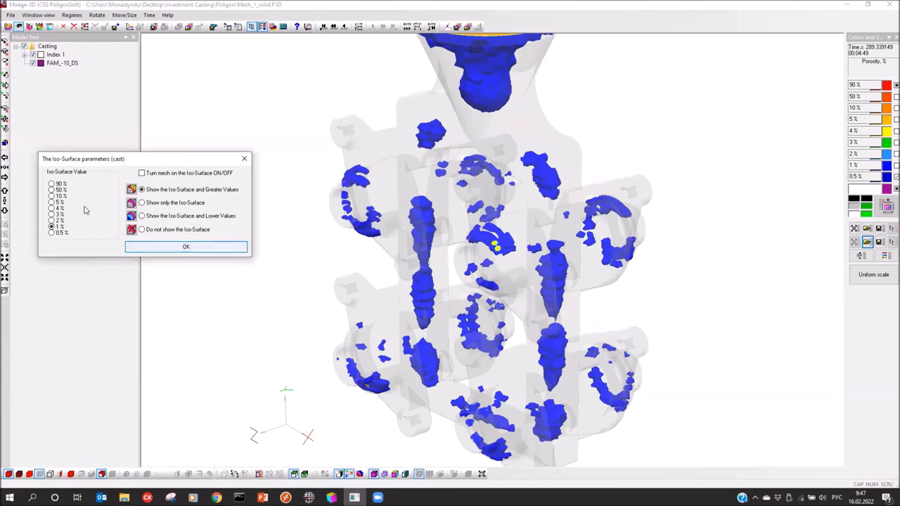
click(203, 247)
drag(298, 246, 355, 236)
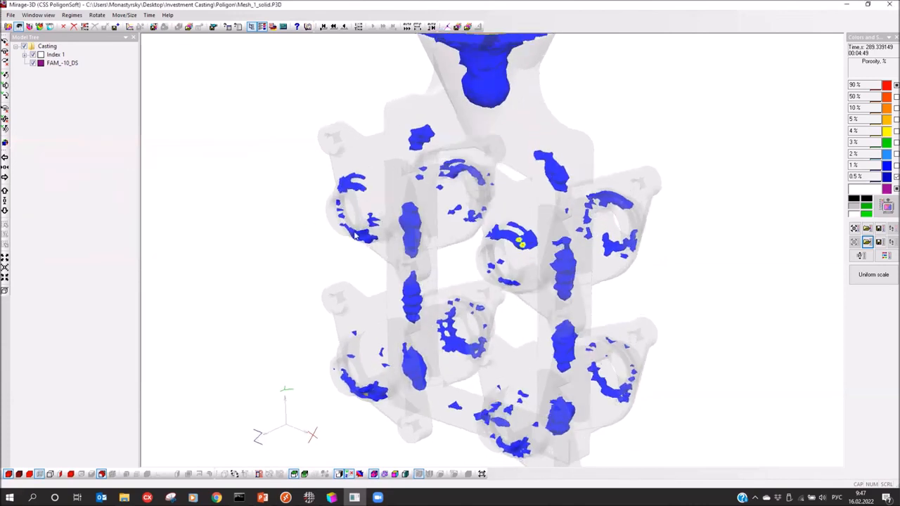
Raise the porosity iso-surface threshold to 2 % and inspect the remaining regions
click(102, 475)
click(357, 258)
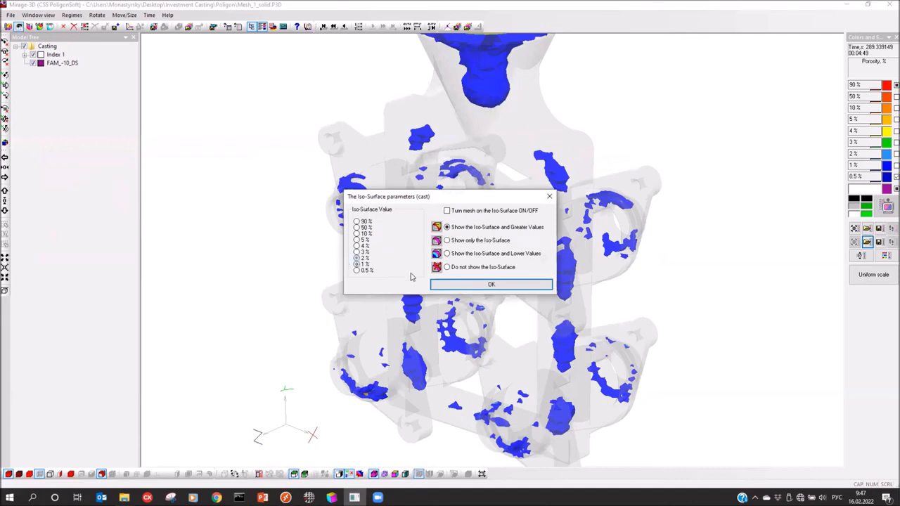
click(492, 284)
drag(368, 264, 602, 271)
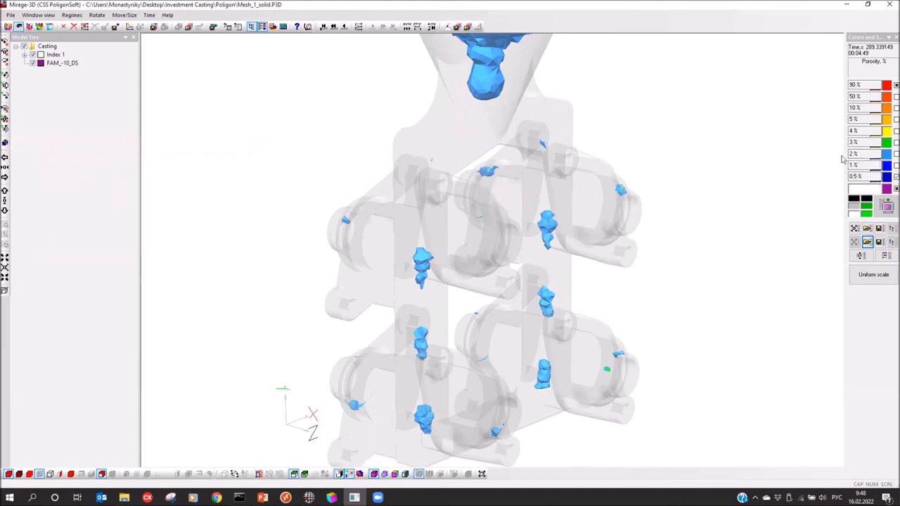
drag(474, 293, 433, 290)
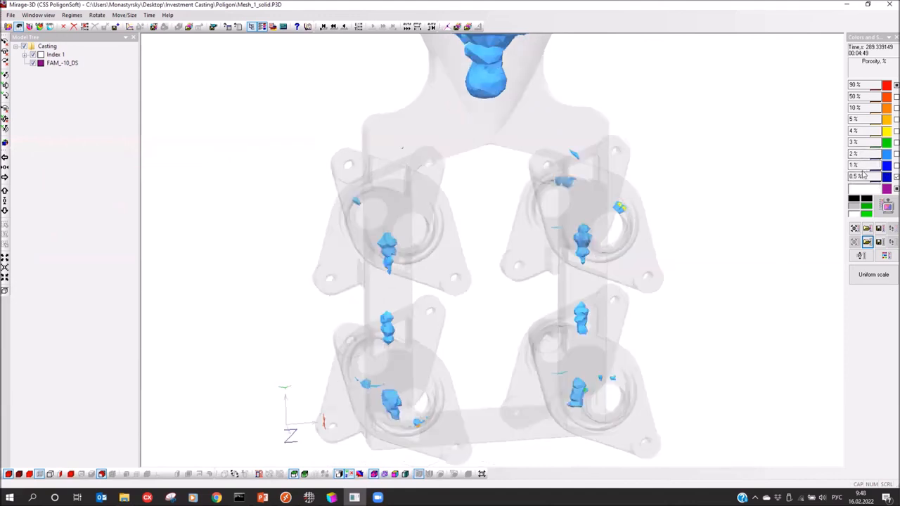
drag(581, 244, 492, 254)
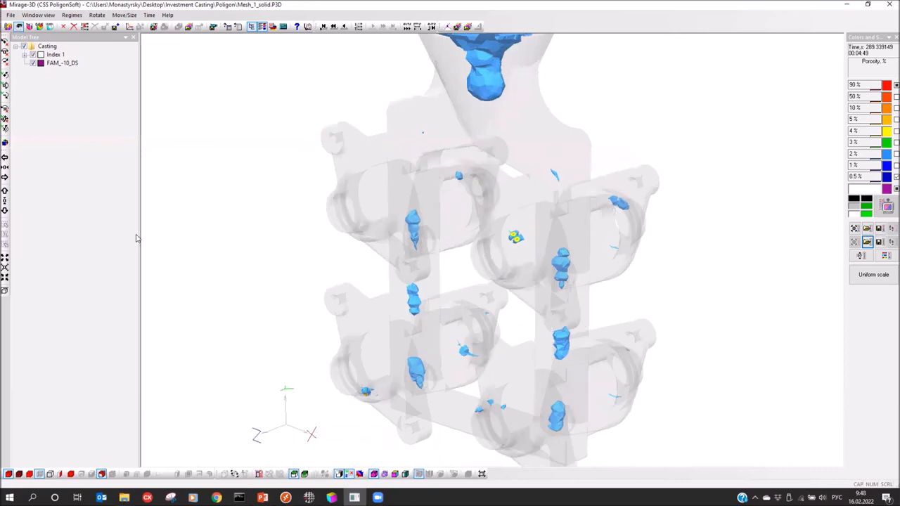
drag(349, 202, 334, 218)
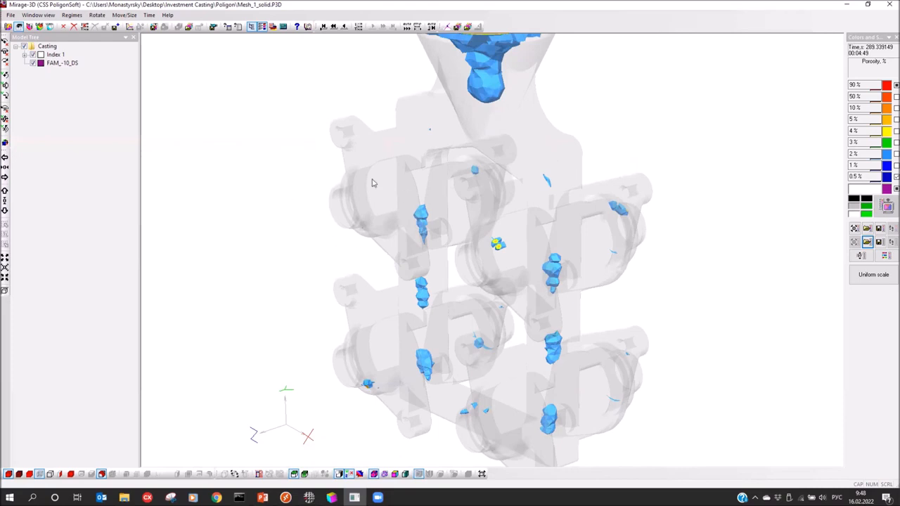
drag(335, 218, 382, 240)
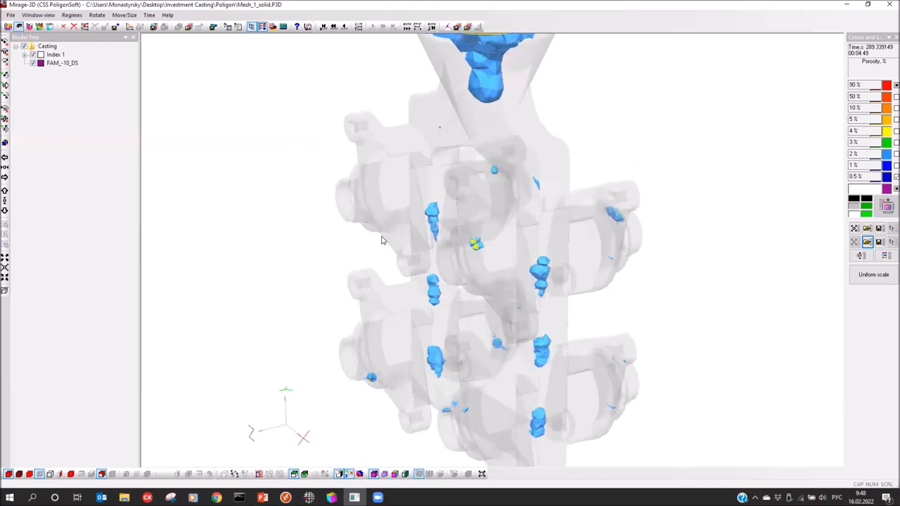
drag(205, 400, 671, 256)
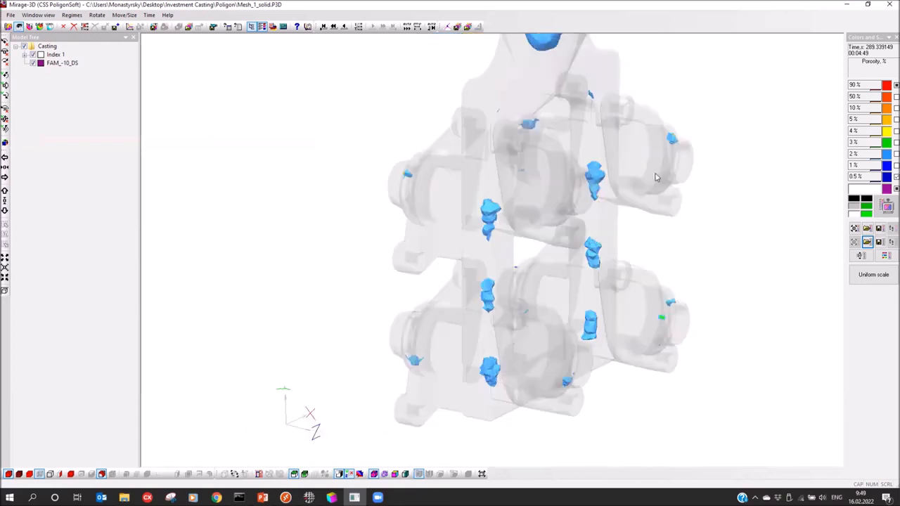
mouse_move(404, 224)
mouse_down()
mouse_move(434, 243)
mouse_move(419, 219)
mouse_up()
Set the porosity iso-surface level to 10 % and orbit to inspect the orange pockets
click(101, 474)
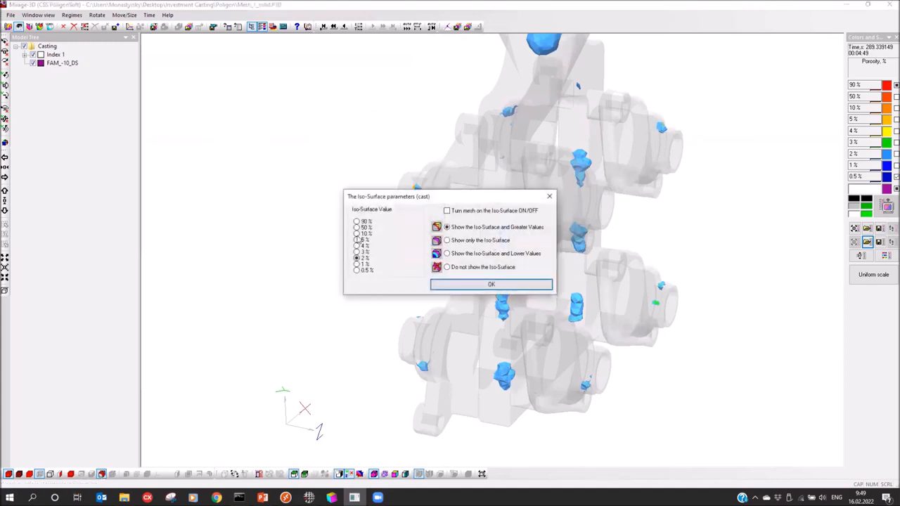
click(356, 233)
drag(376, 197, 209, 145)
click(327, 238)
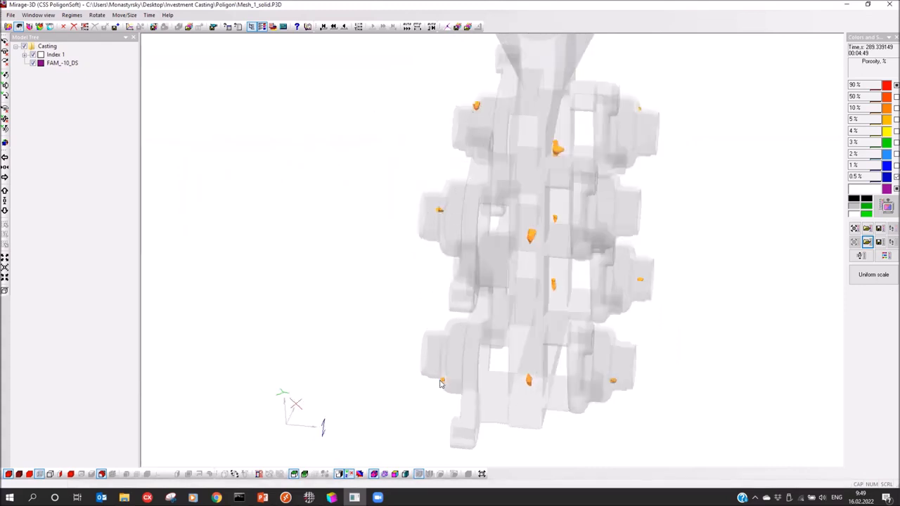
drag(620, 157, 441, 272)
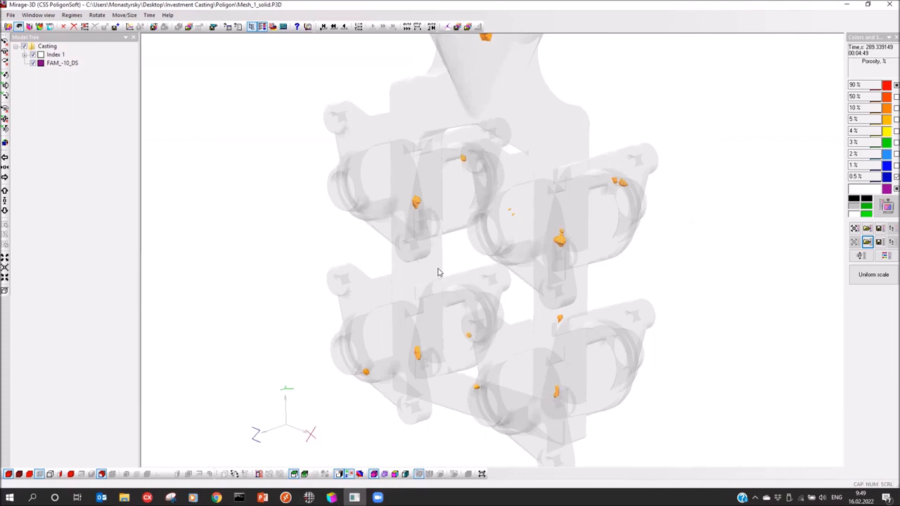
drag(484, 209, 290, 326)
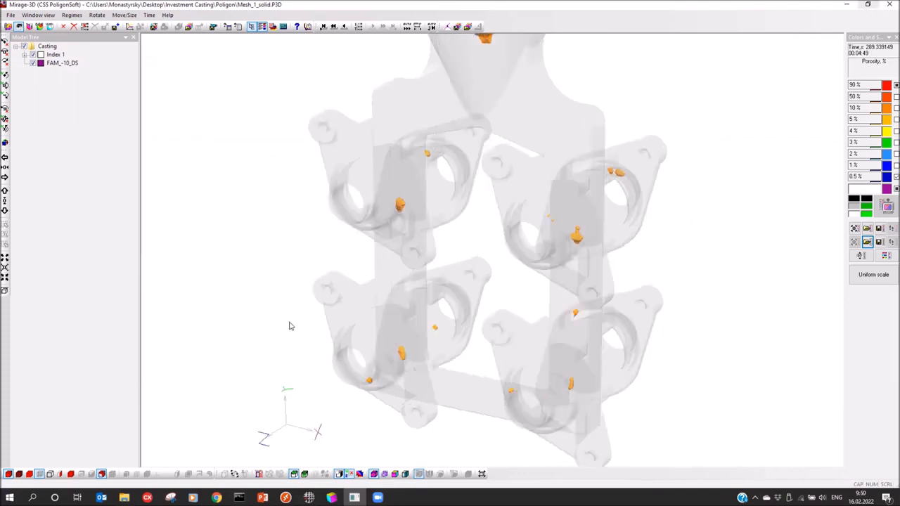